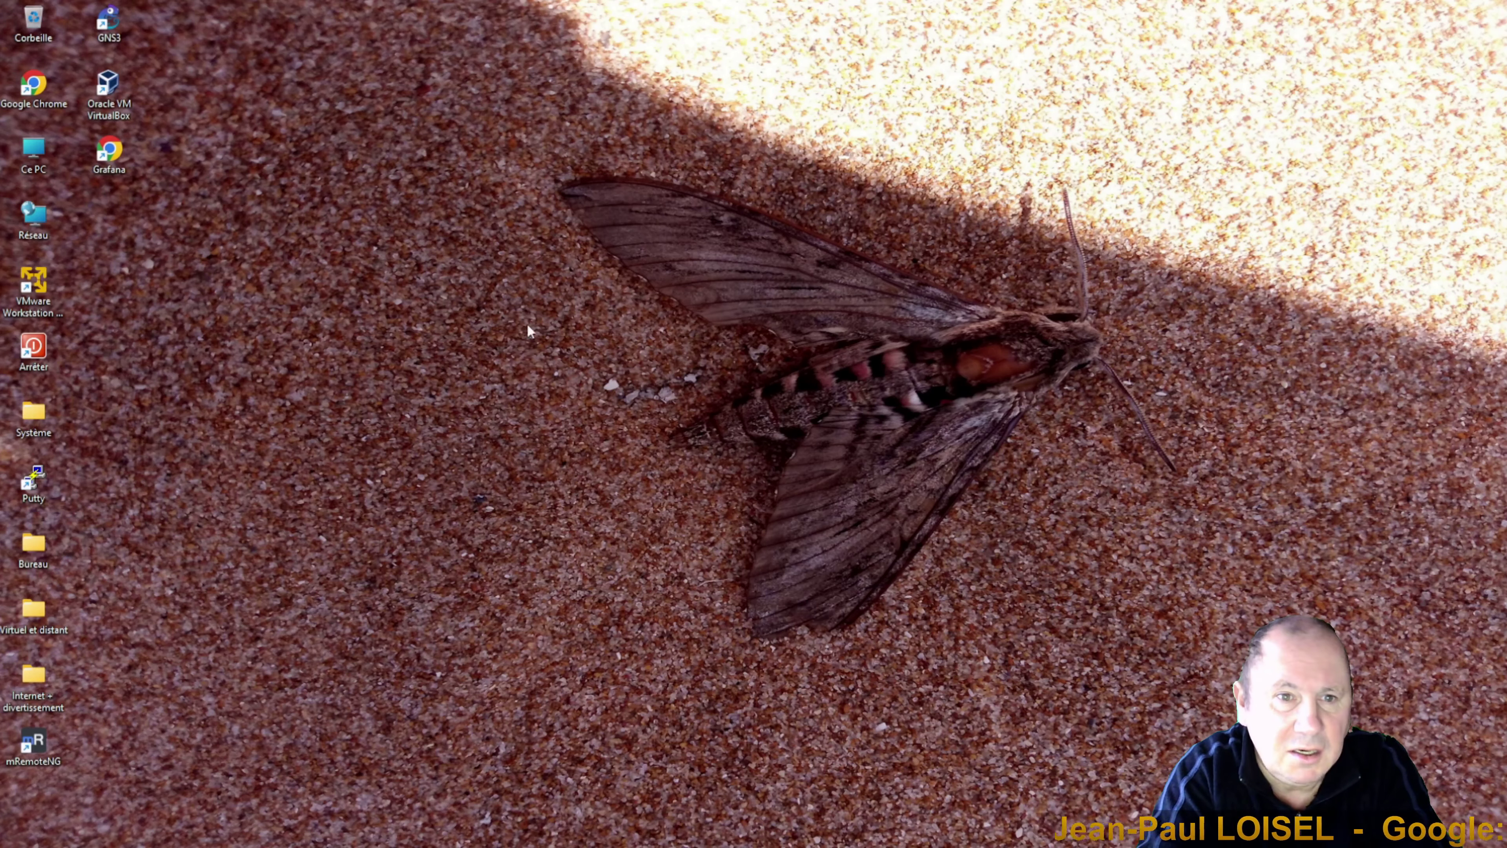
Open the Node Exporter Full dashboard in Grafana and set its time range to the last 30 minutes.
{"action": "double_click", "coordinate": [117, 162]}
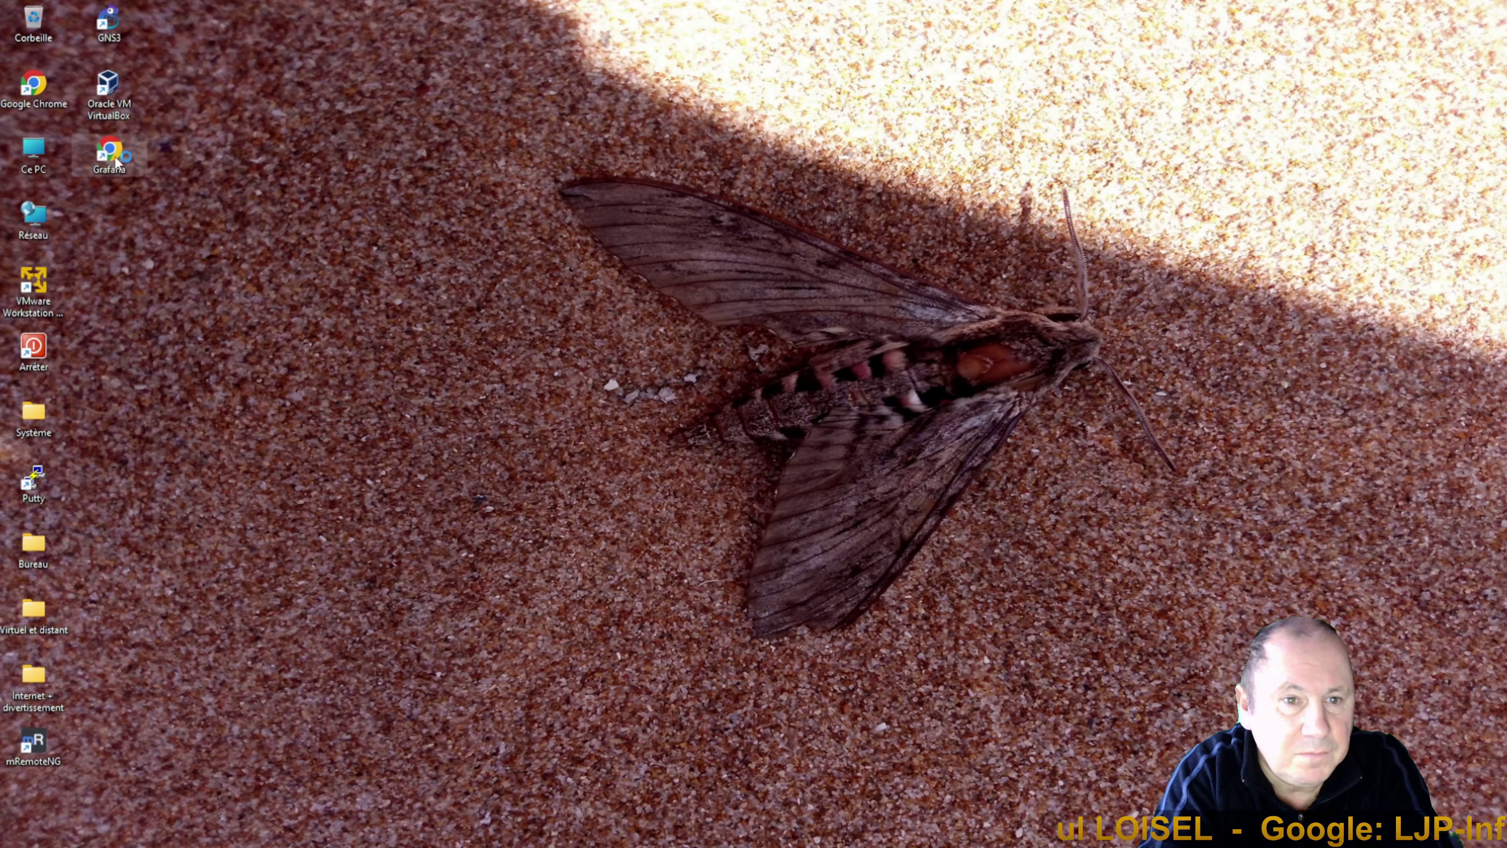
{"action": "mouse_move", "coordinate": [236, 214]}
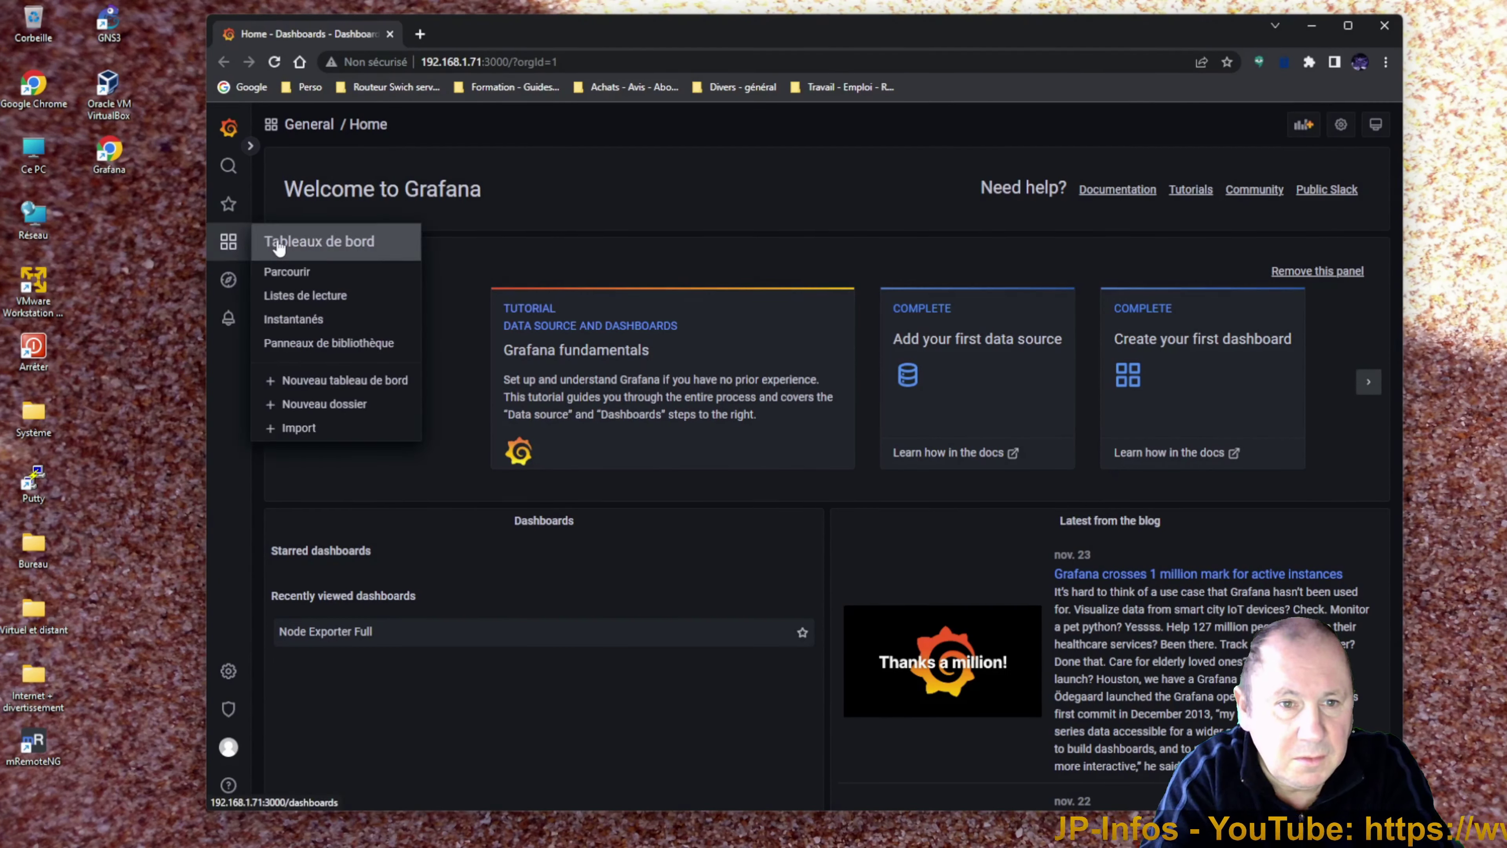
{"action": "left_click", "coordinate": [277, 240]}
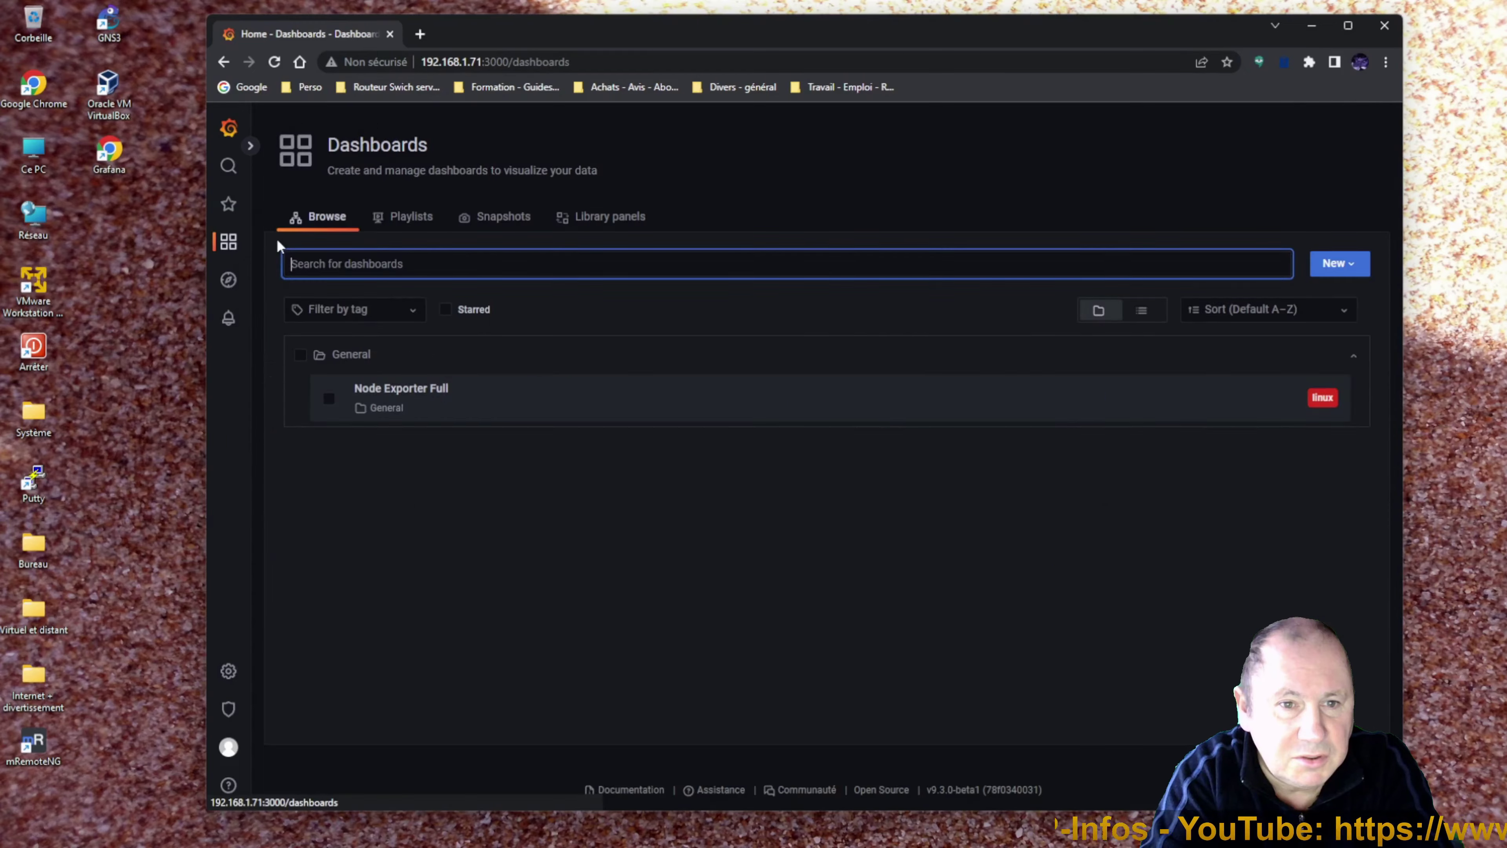
{"action": "left_click", "coordinate": [431, 390]}
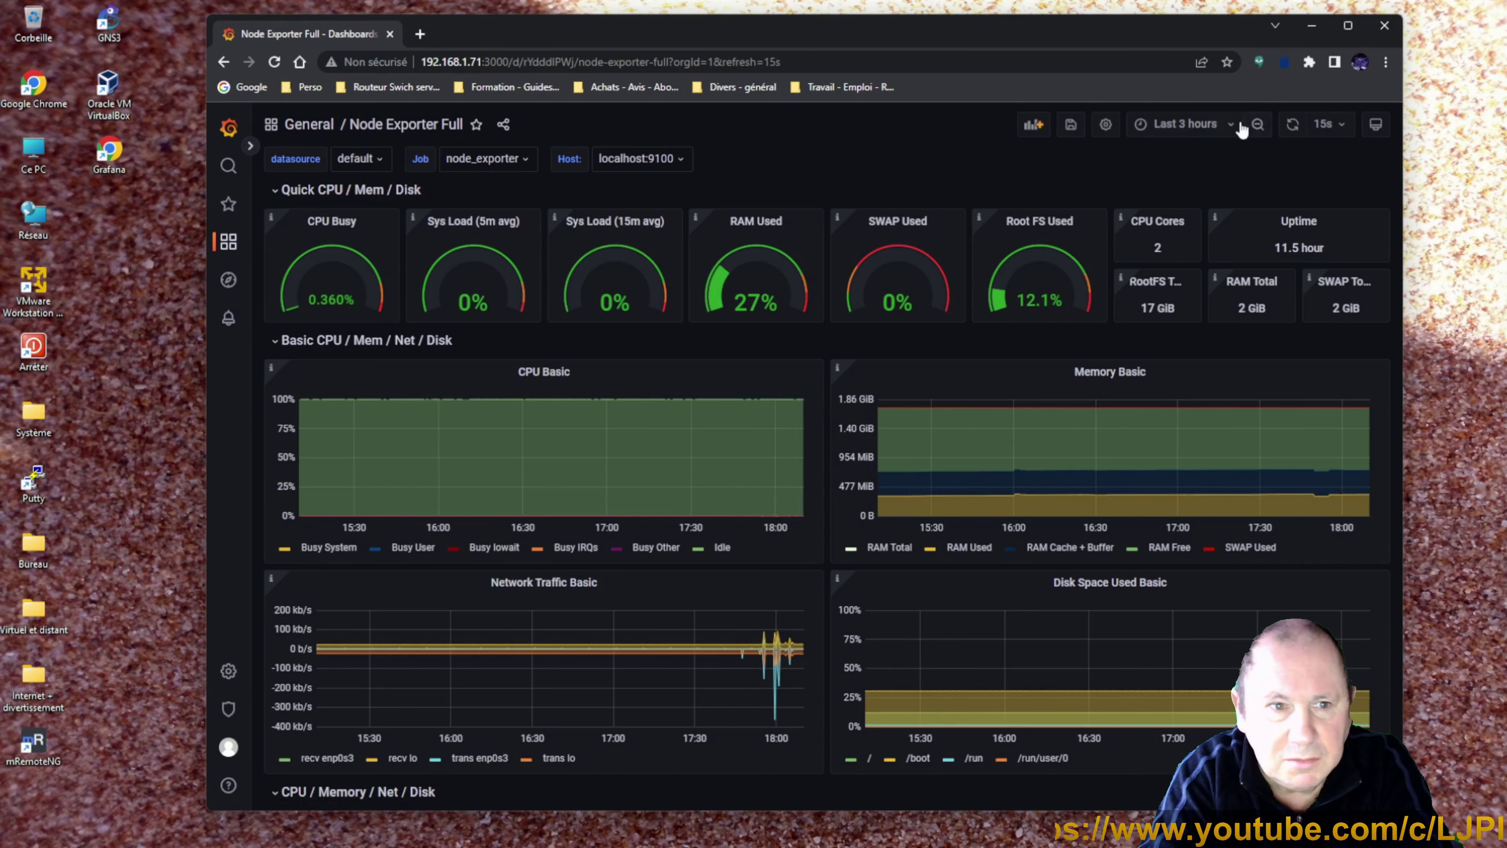
{"action": "left_click", "coordinate": [1180, 124]}
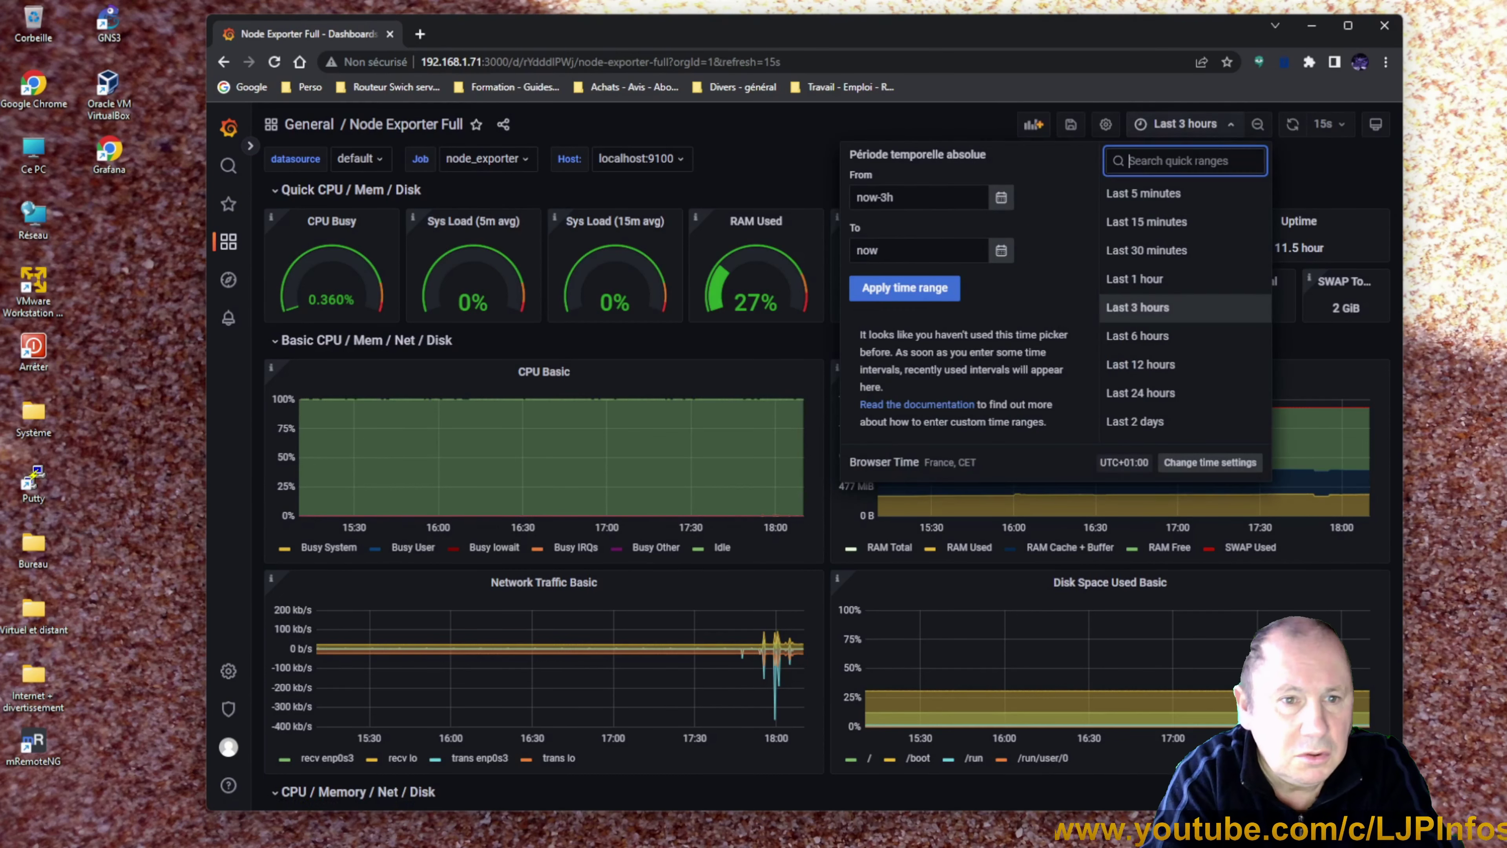
{"action": "left_click", "coordinate": [1174, 250]}
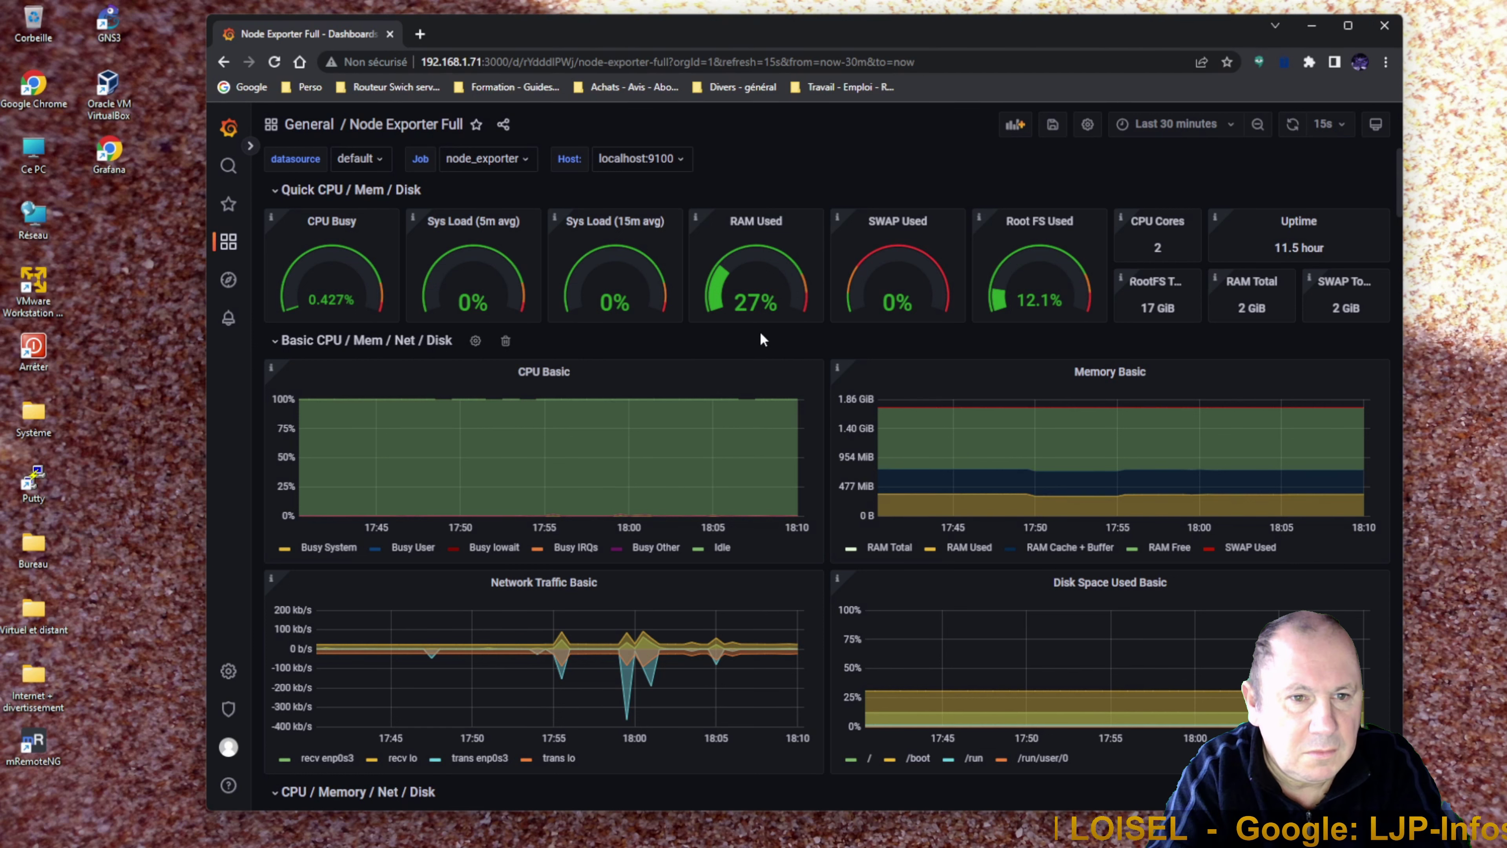
Examine the panels in the CPU / Memory / Net / Disk section and the actions available for the CPU panel.
{"action": "scroll", "coordinate": [763, 339], "scroll_direction": "down", "scroll_amount": 10}
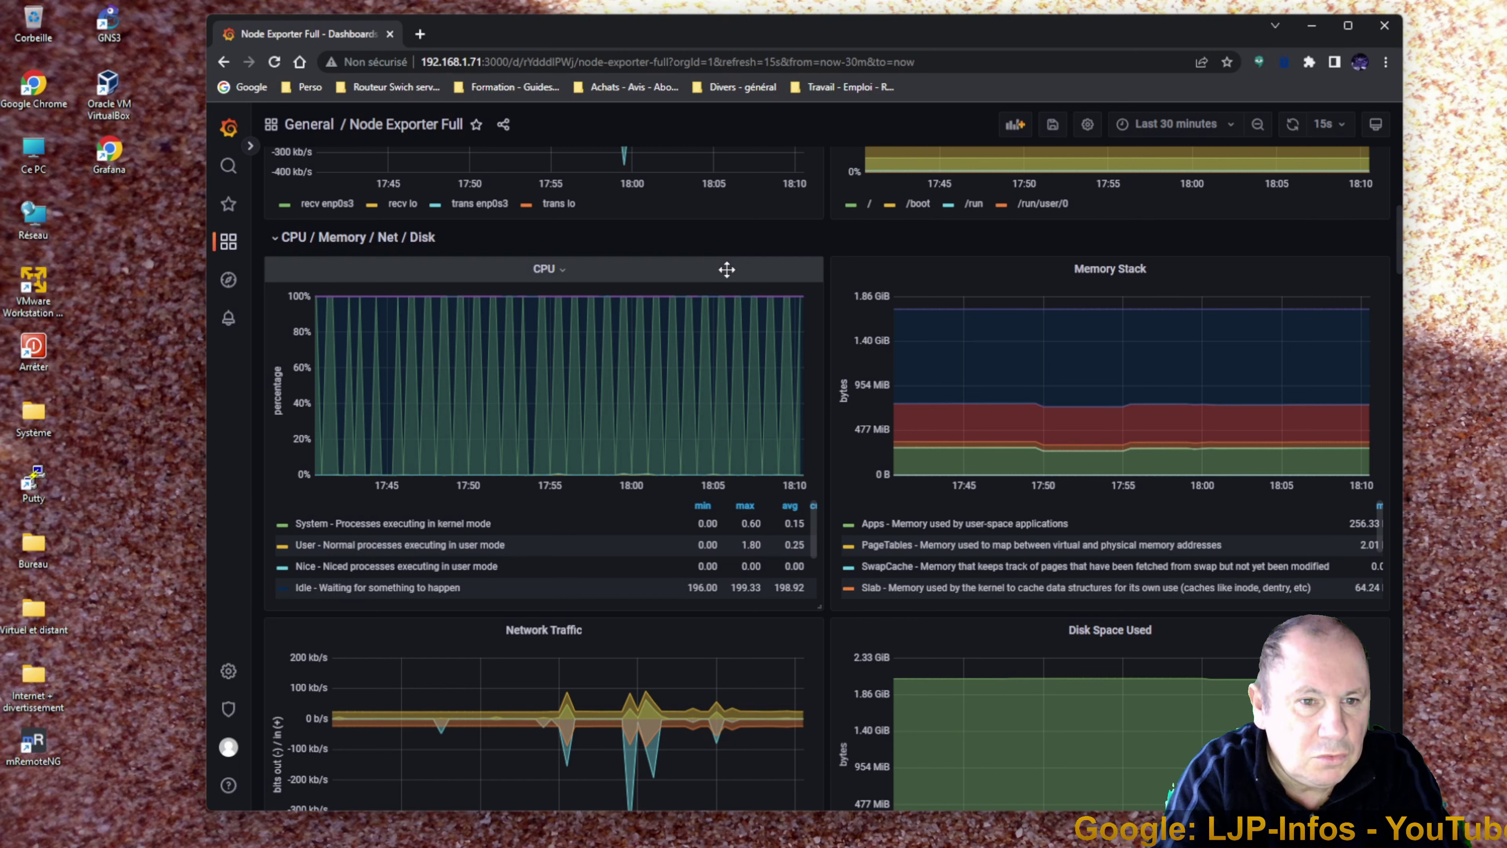
{"action": "mouse_move", "coordinate": [727, 269]}
{"action": "left_mouse_down"}
{"action": "mouse_move", "coordinate": [1214, 287]}
{"action": "mouse_move", "coordinate": [712, 261]}
{"action": "mouse_move", "coordinate": [728, 269]}
{"action": "left_mouse_up"}
{"action": "left_click", "coordinate": [728, 269]}
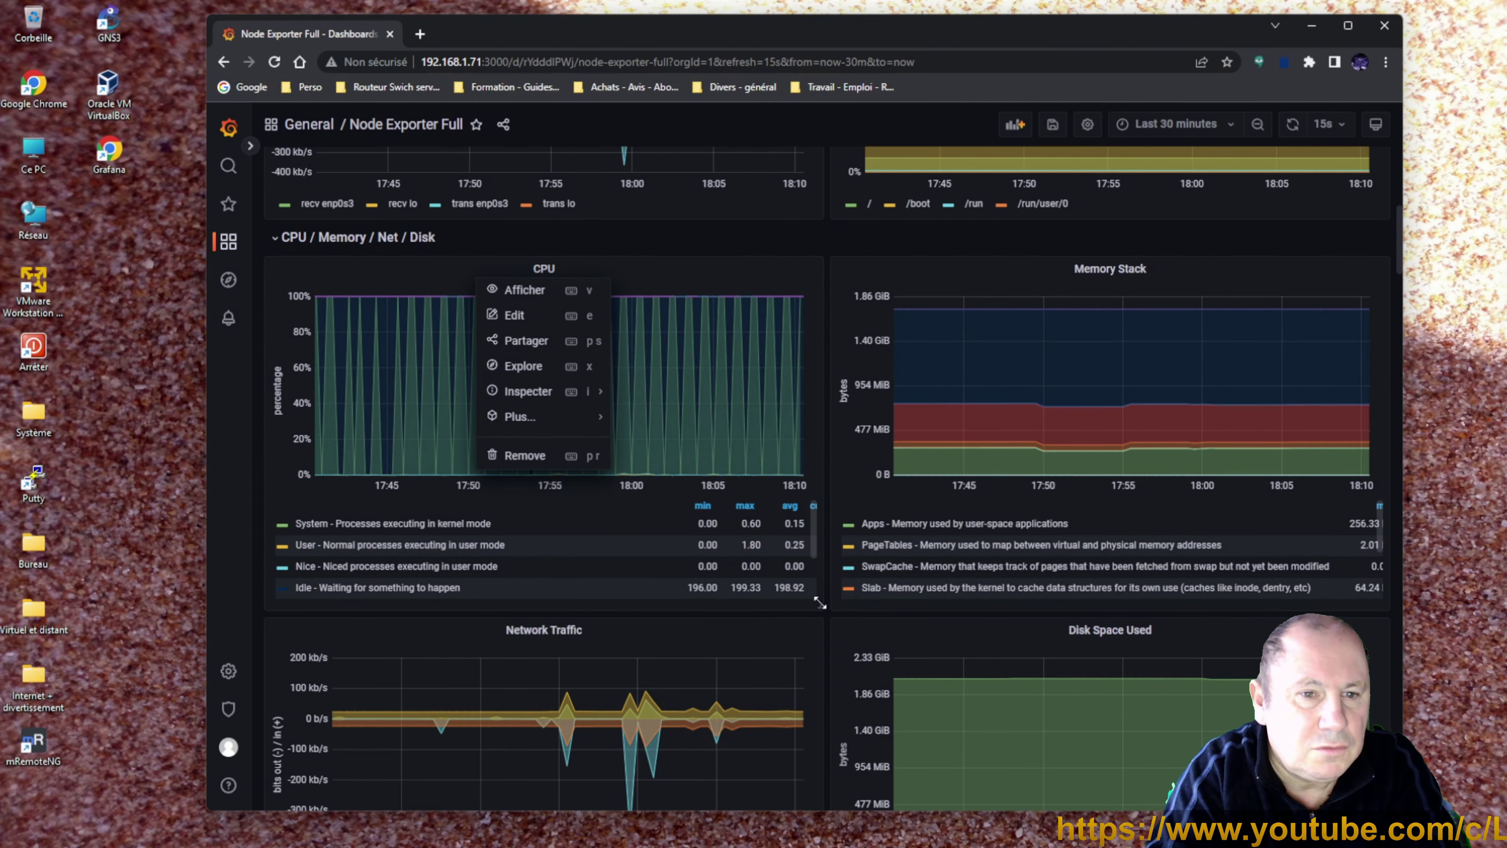
{"action": "mouse_move", "coordinate": [817, 605]}
{"action": "left_mouse_down"}
{"action": "mouse_move", "coordinate": [787, 509]}
{"action": "mouse_move", "coordinate": [813, 601]}
{"action": "left_mouse_up"}
{"action": "scroll", "coordinate": [890, 492], "scroll_direction": "down", "scroll_amount": 3}
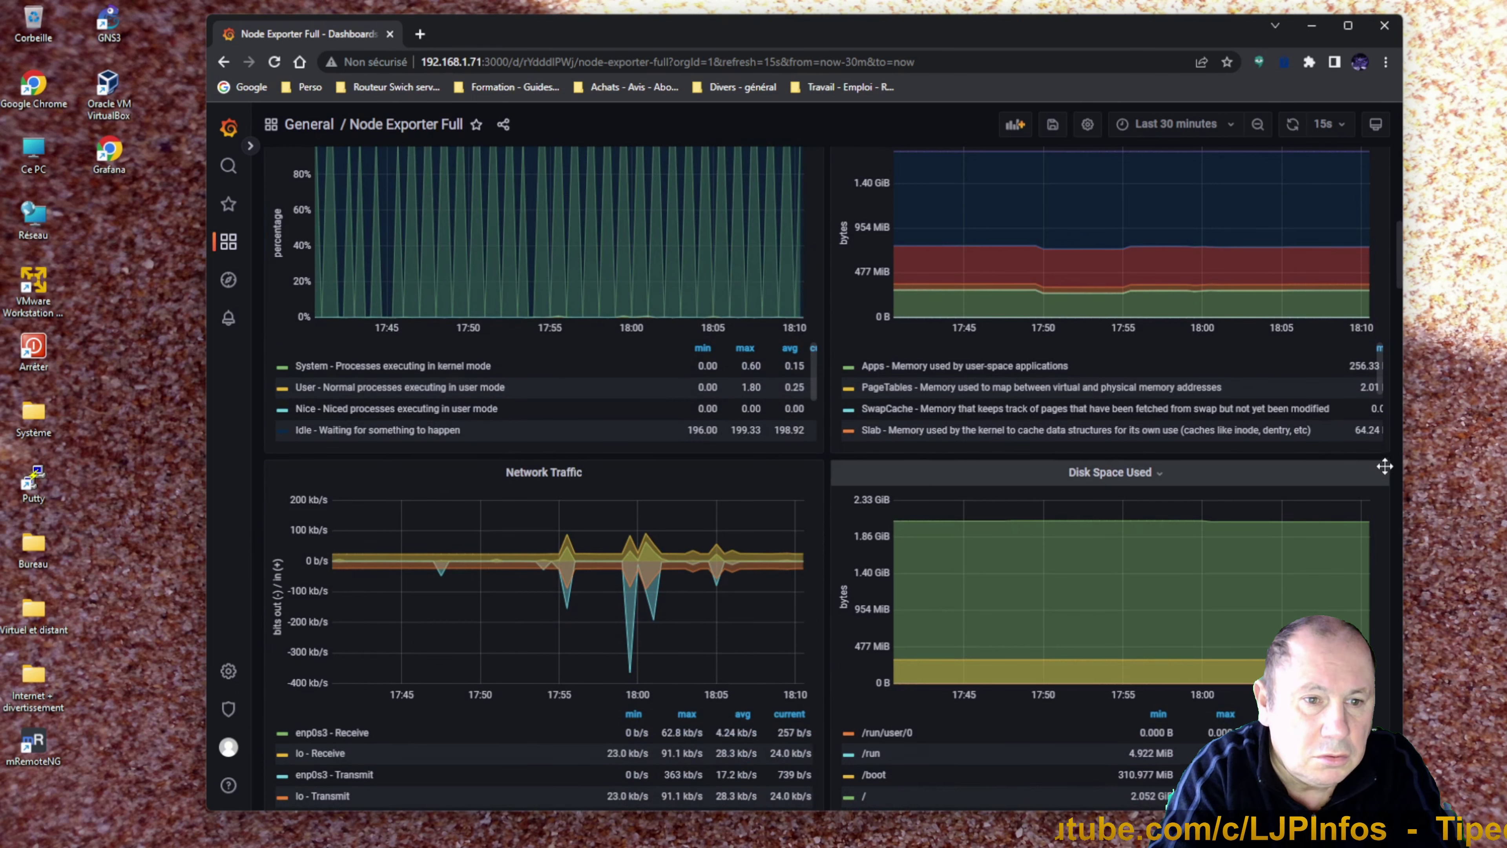
{"action": "scroll", "coordinate": [603, 404], "scroll_direction": "up", "scroll_amount": 4}
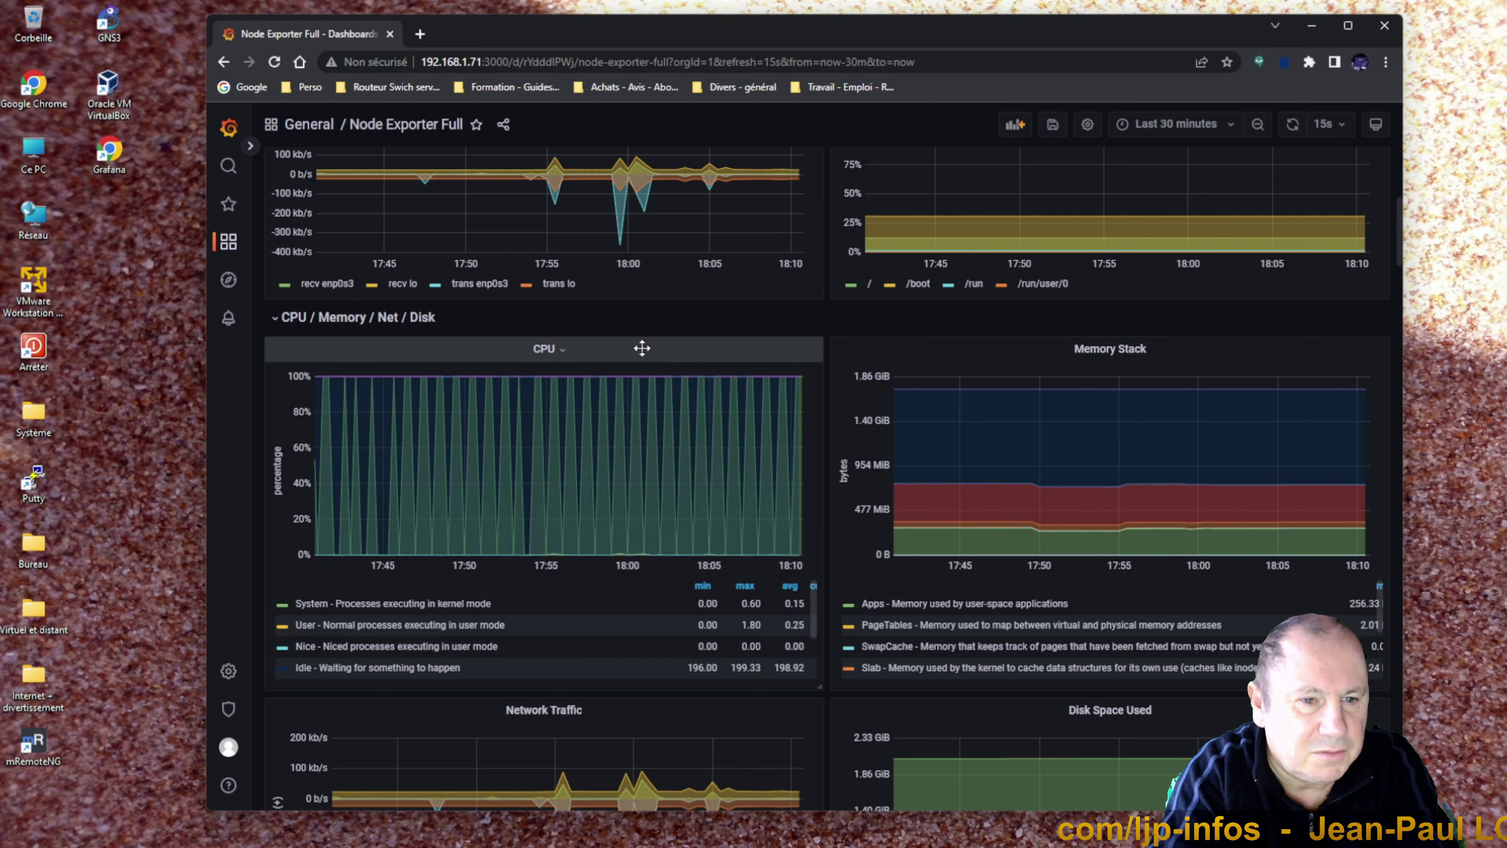
Open the CPU panel in Explore, discarding the unsaved dashboard changes, and review its Prometheus queries A to I.
{"action": "left_click", "coordinate": [562, 350]}
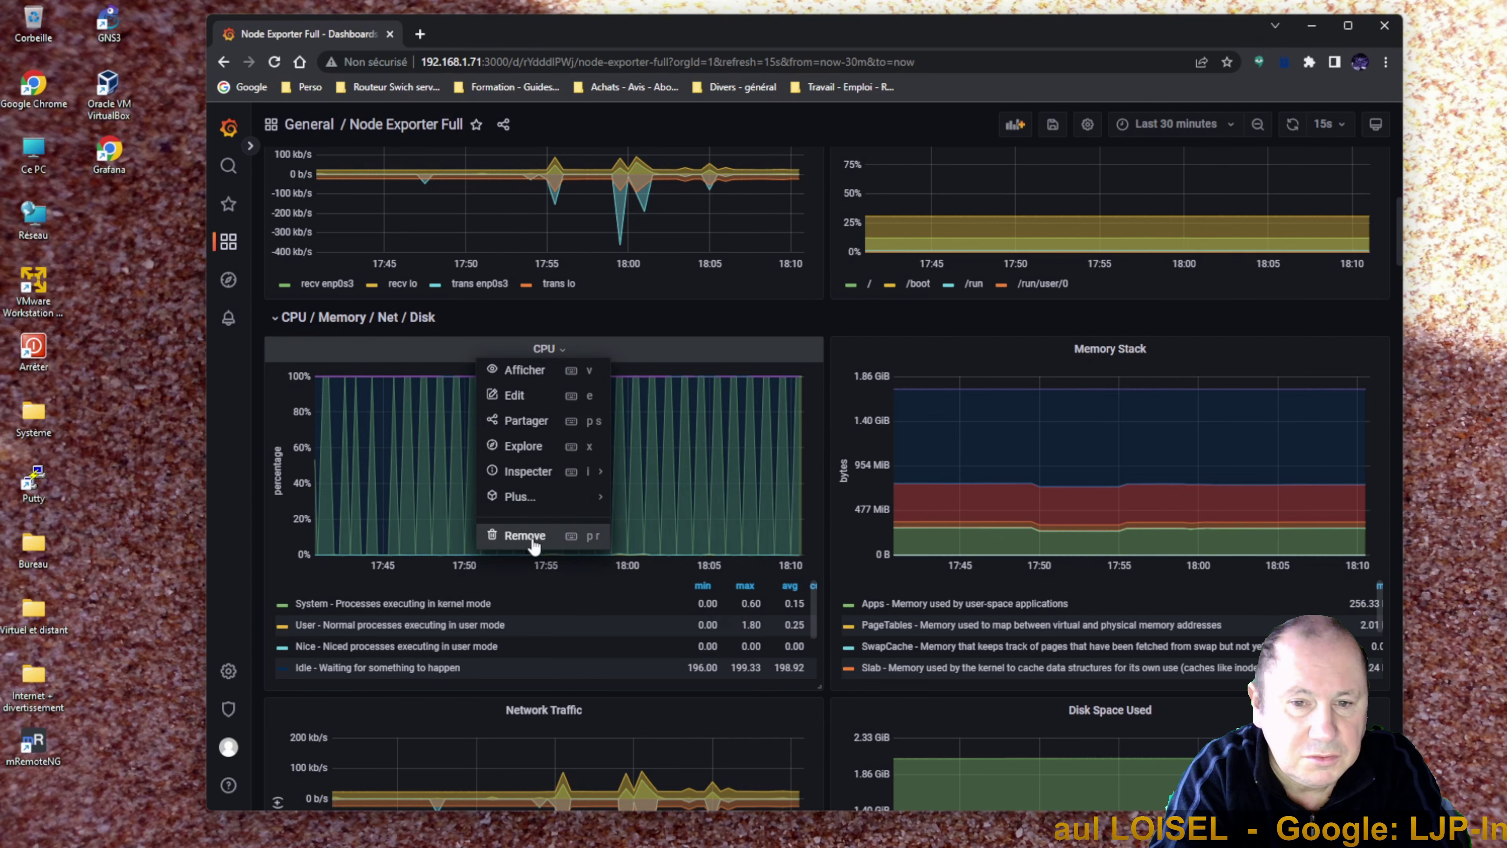
{"action": "left_click", "coordinate": [525, 449]}
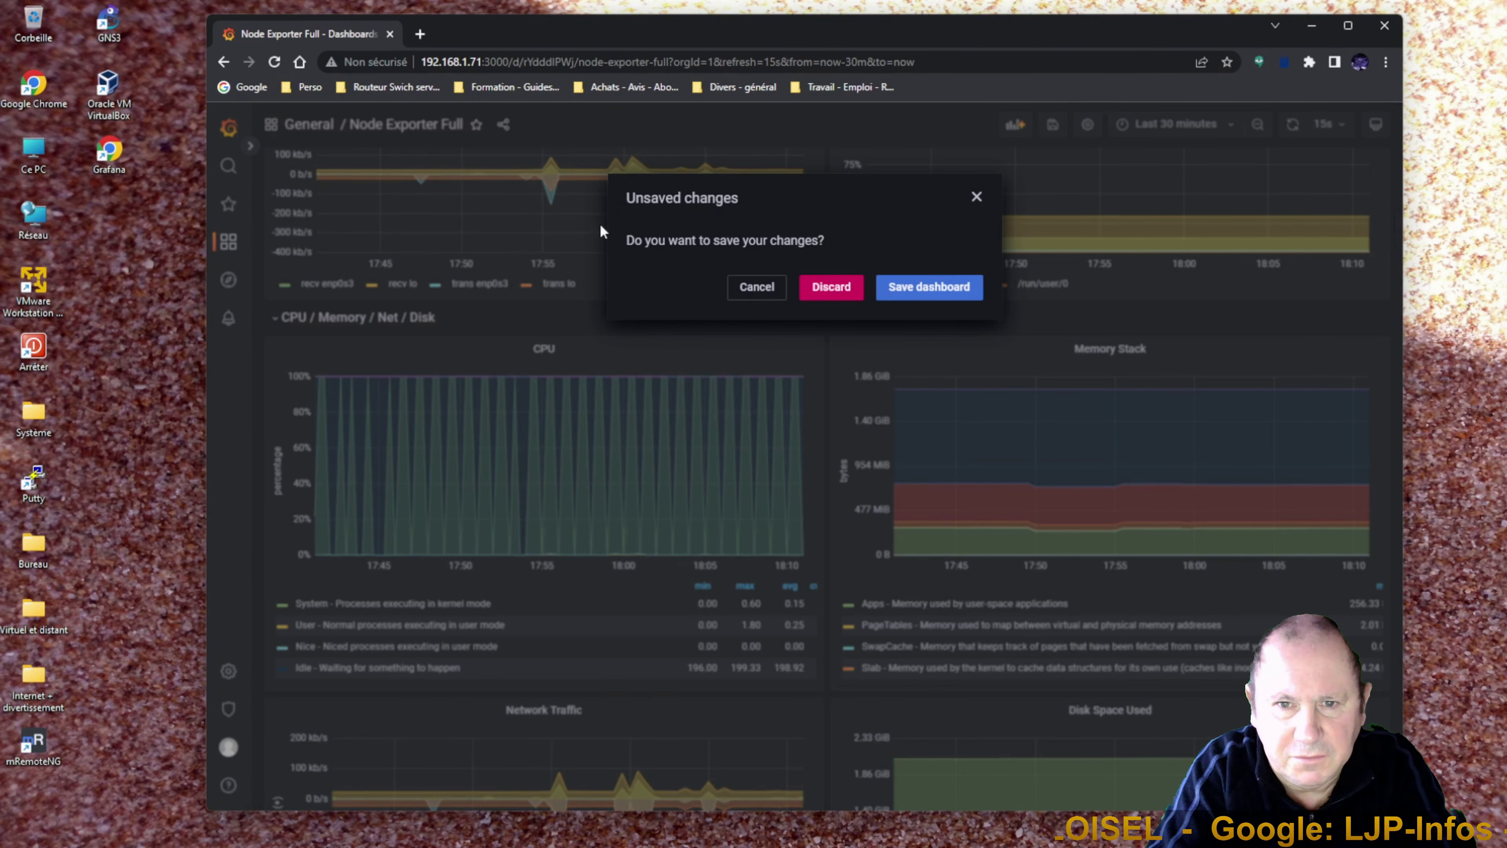
{"action": "left_click", "coordinate": [829, 290]}
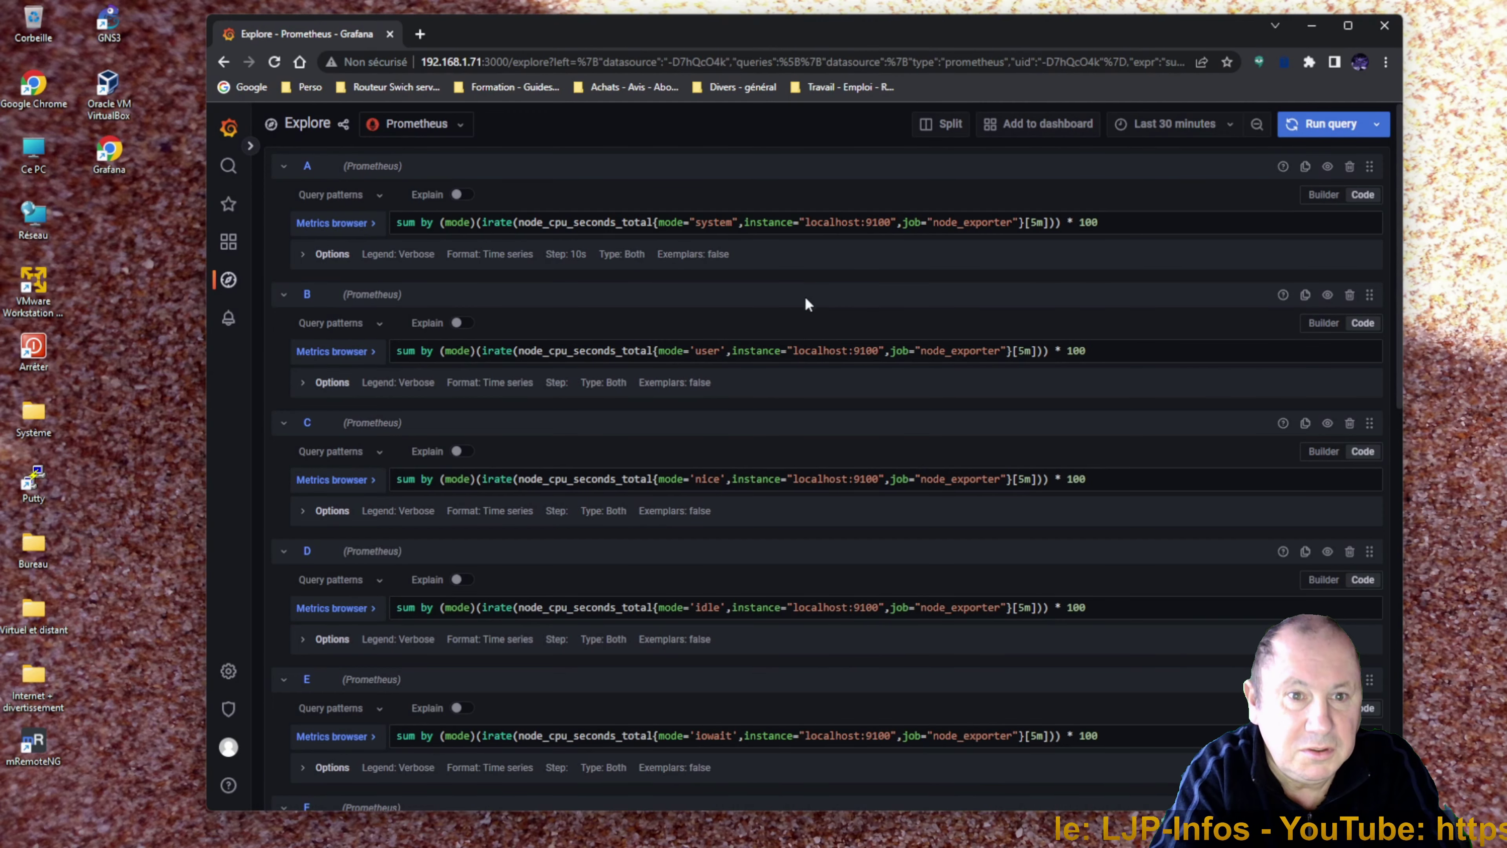
{"action": "scroll", "coordinate": [793, 342], "scroll_direction": "down", "scroll_amount": 10}
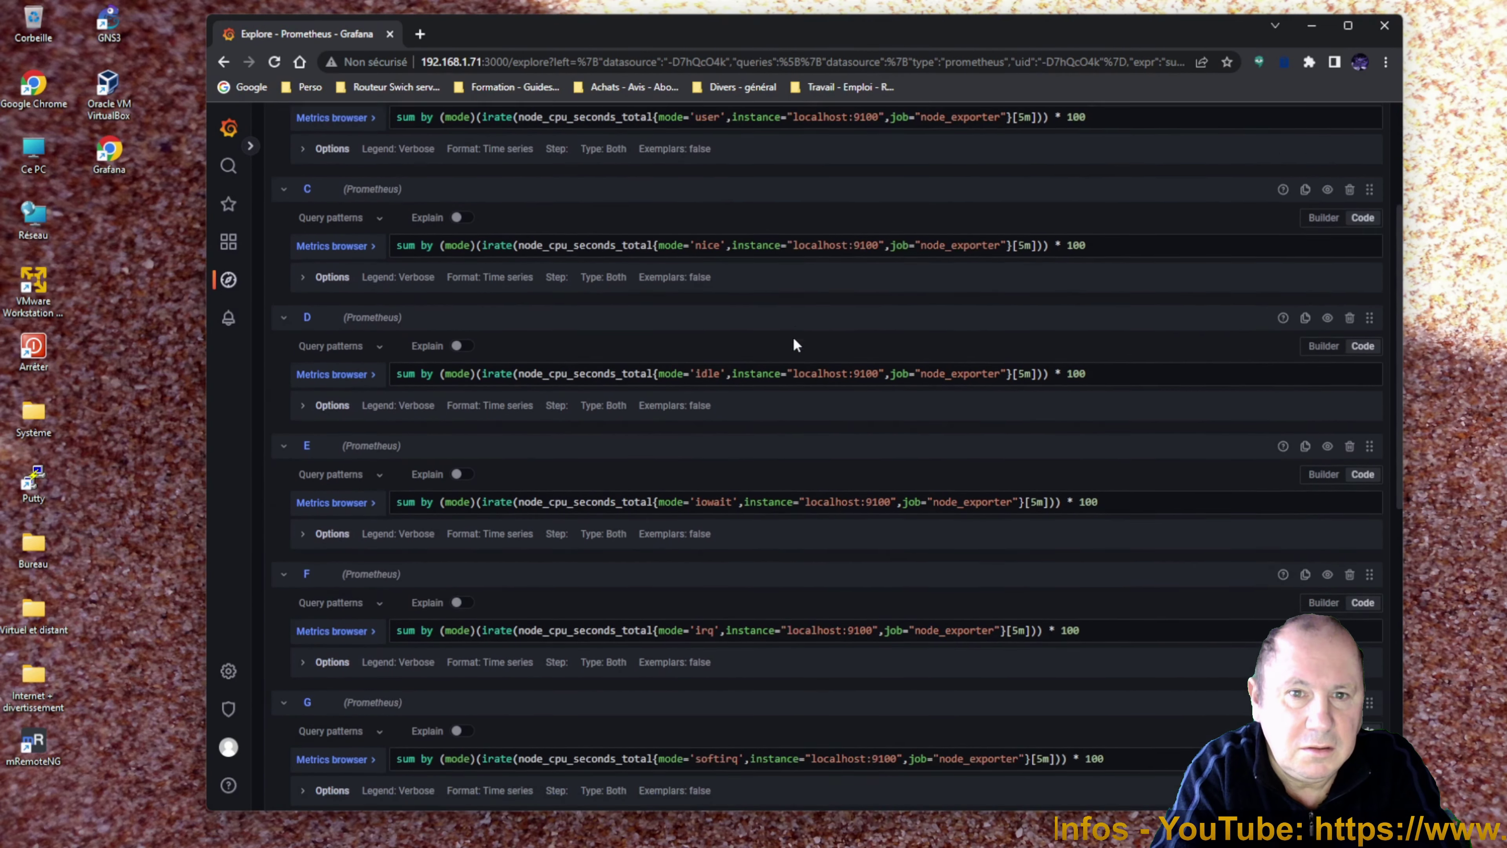
{"action": "scroll", "coordinate": [795, 344], "scroll_direction": "down", "scroll_amount": 1}
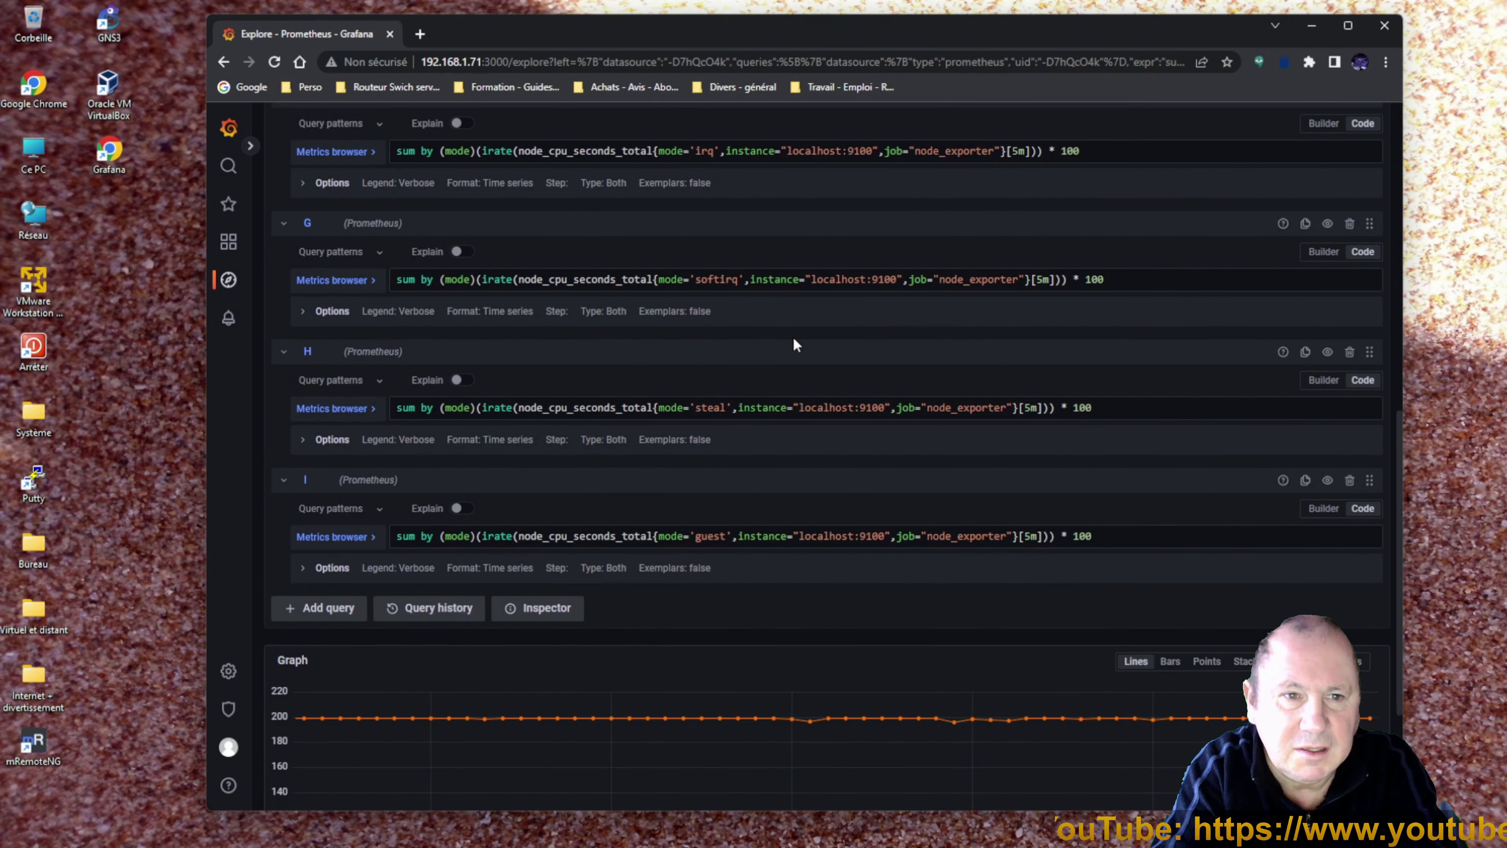
{"action": "scroll", "coordinate": [795, 344], "scroll_direction": "up", "scroll_amount": 10}
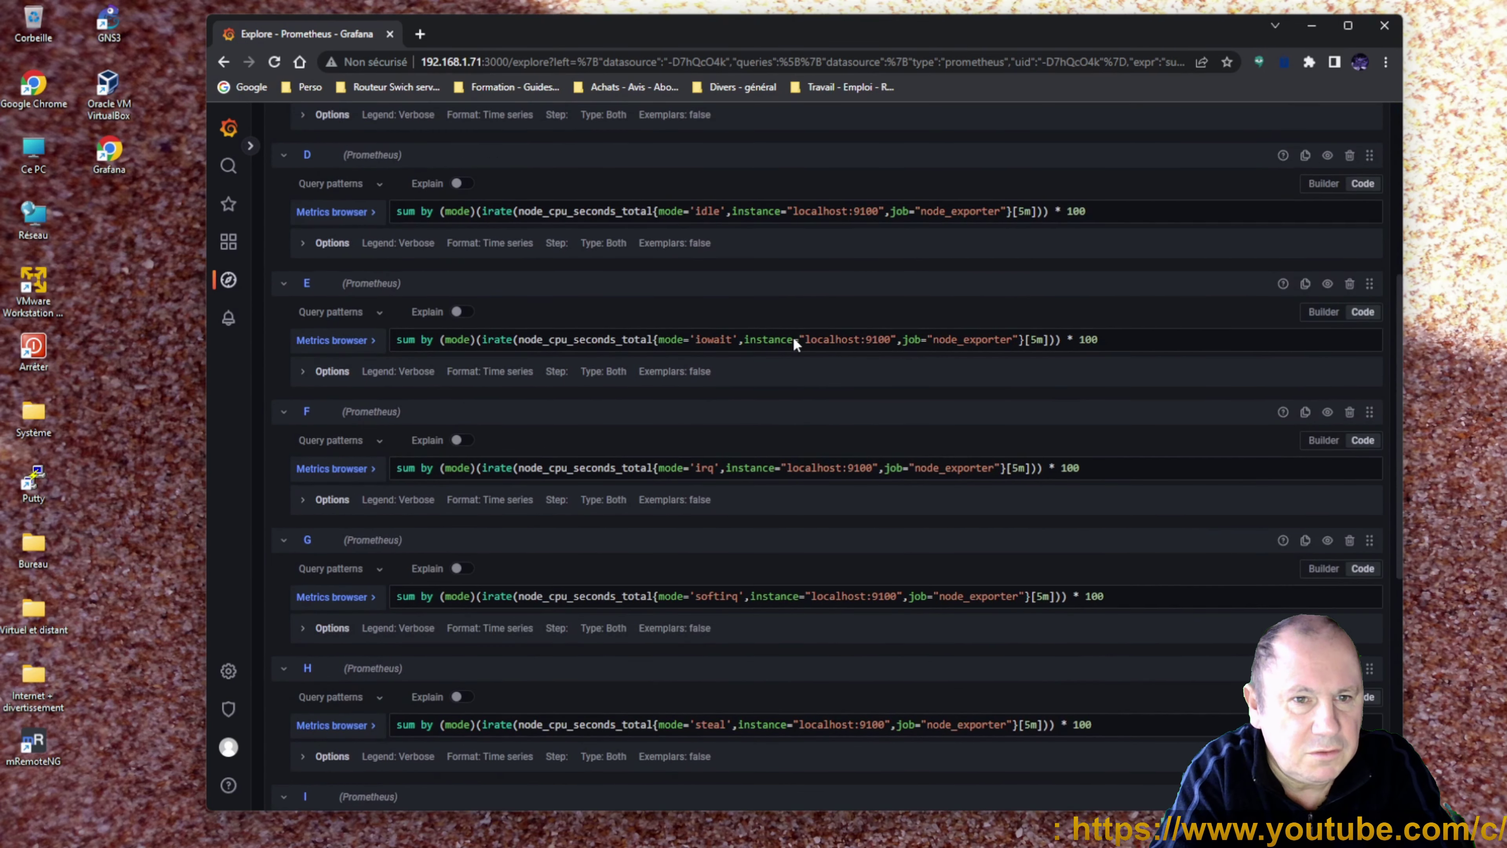
{"action": "scroll", "coordinate": [795, 344], "scroll_direction": "up", "scroll_amount": 2}
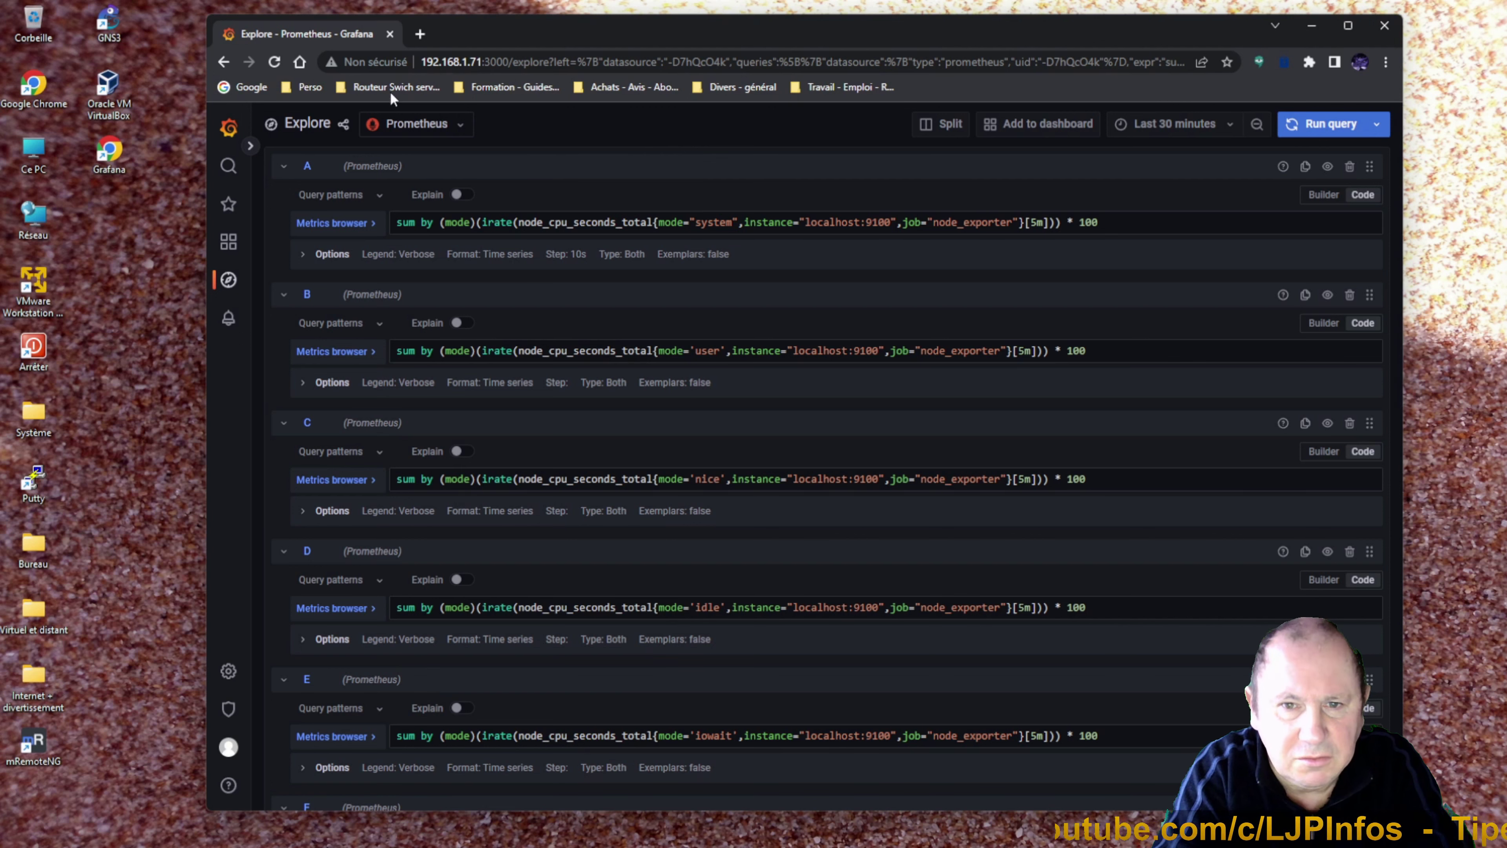
Return to the Node Exporter Full dashboard and view its save options without saving.
{"action": "left_click", "coordinate": [225, 64]}
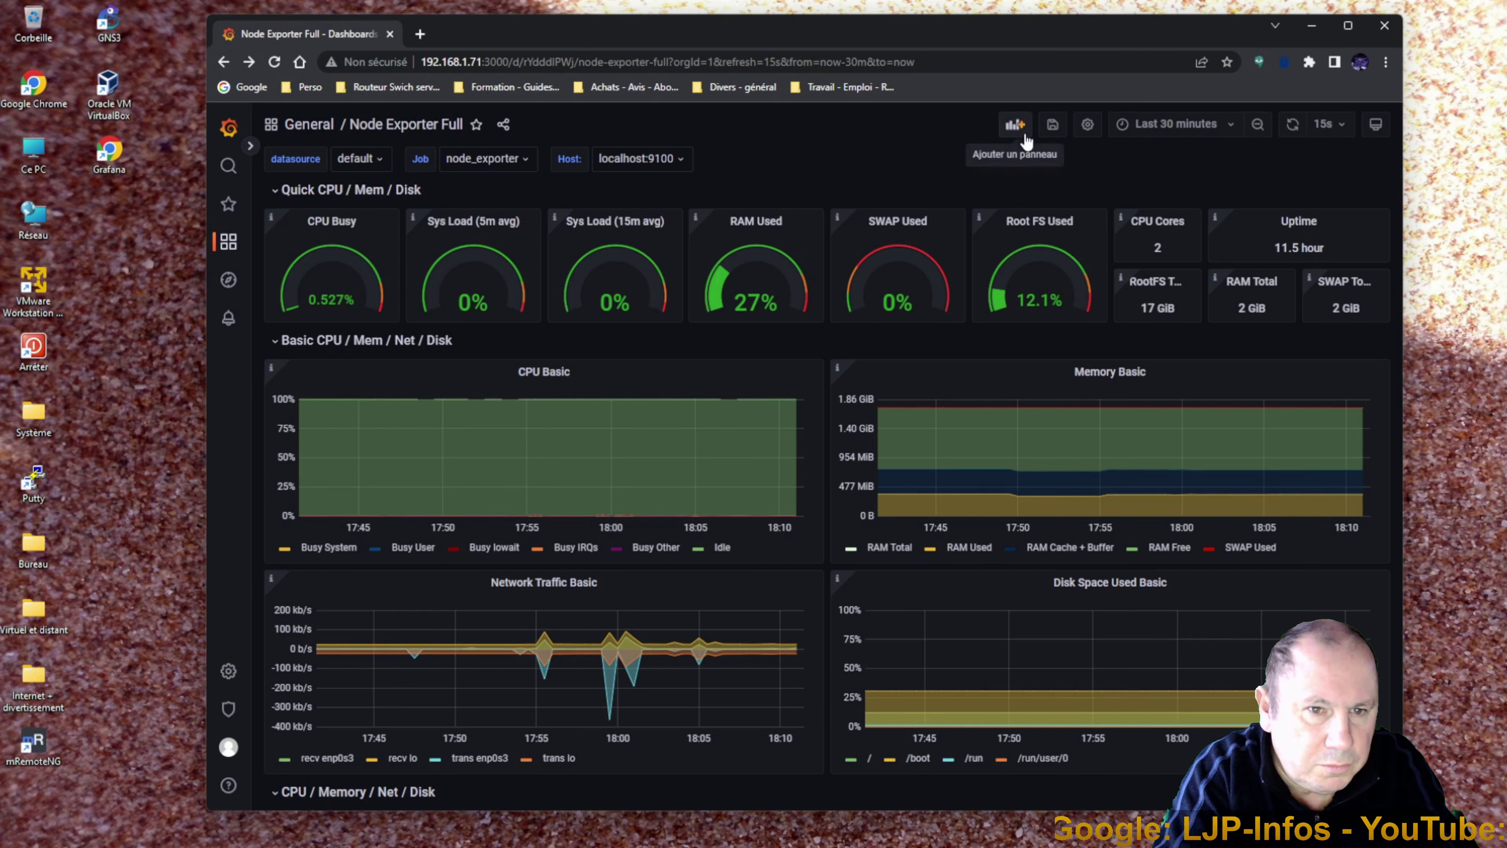
{"action": "left_click", "coordinate": [1052, 132]}
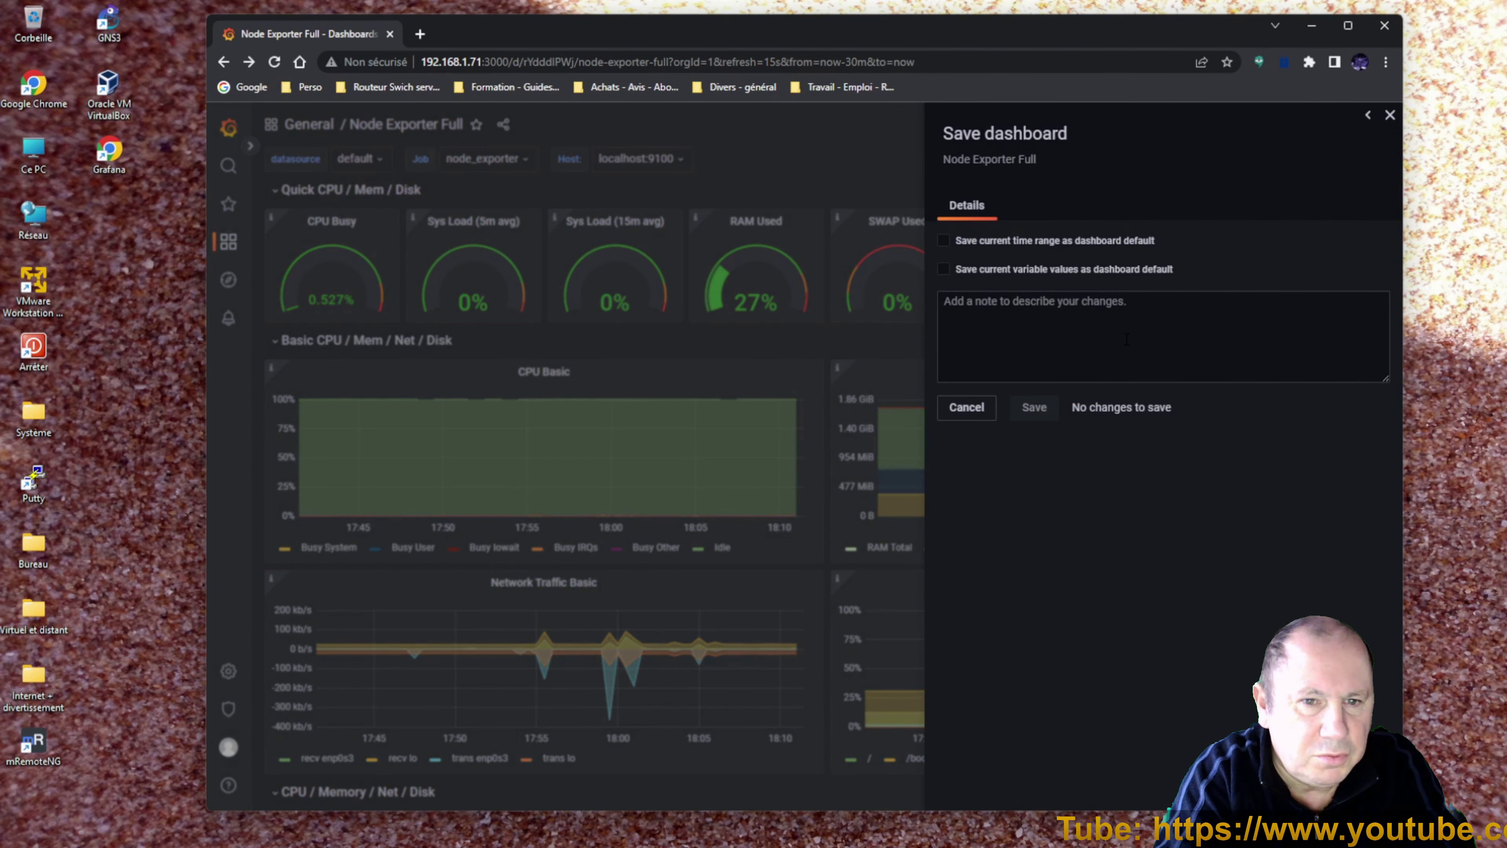
{"action": "left_click", "coordinate": [1390, 115]}
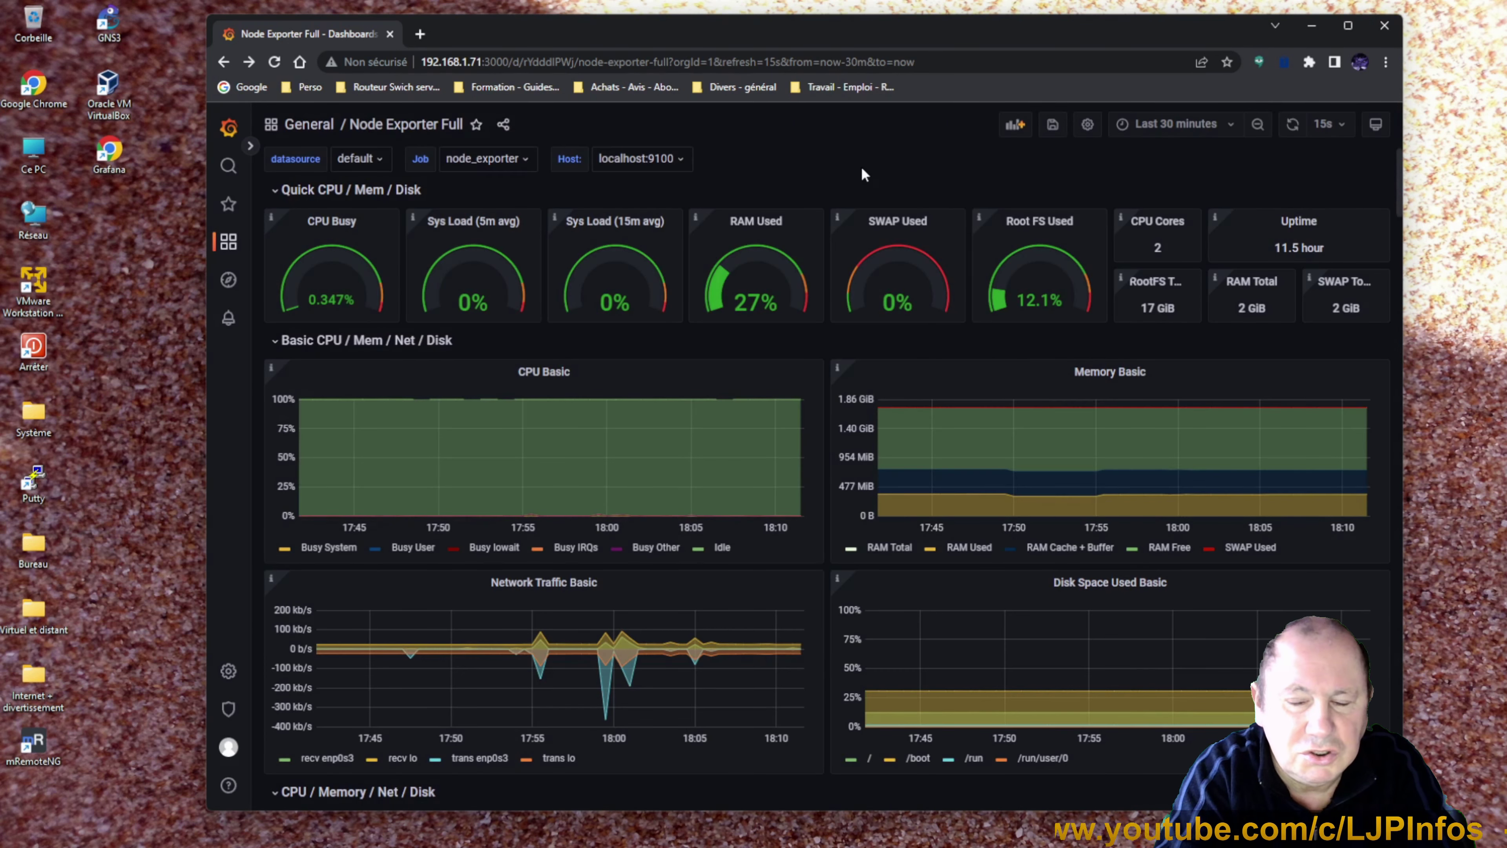
Open the CPU panel of the CPU / Memory / Net / Disk section for editing and look over its queries.
{"action": "scroll", "coordinate": [692, 241], "scroll_direction": "down", "scroll_amount": 8}
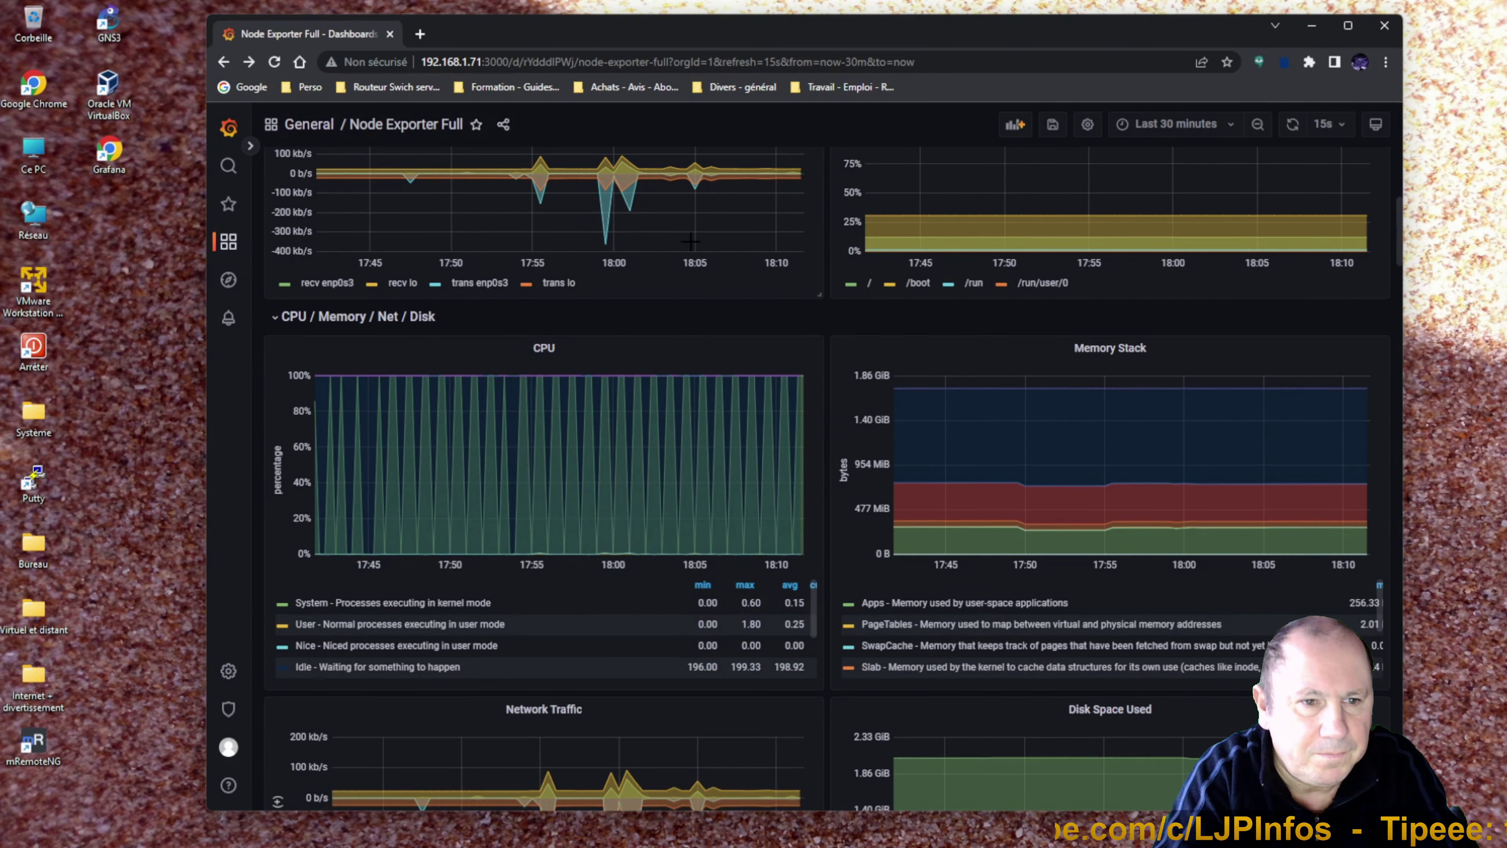
{"action": "left_click", "coordinate": [564, 351]}
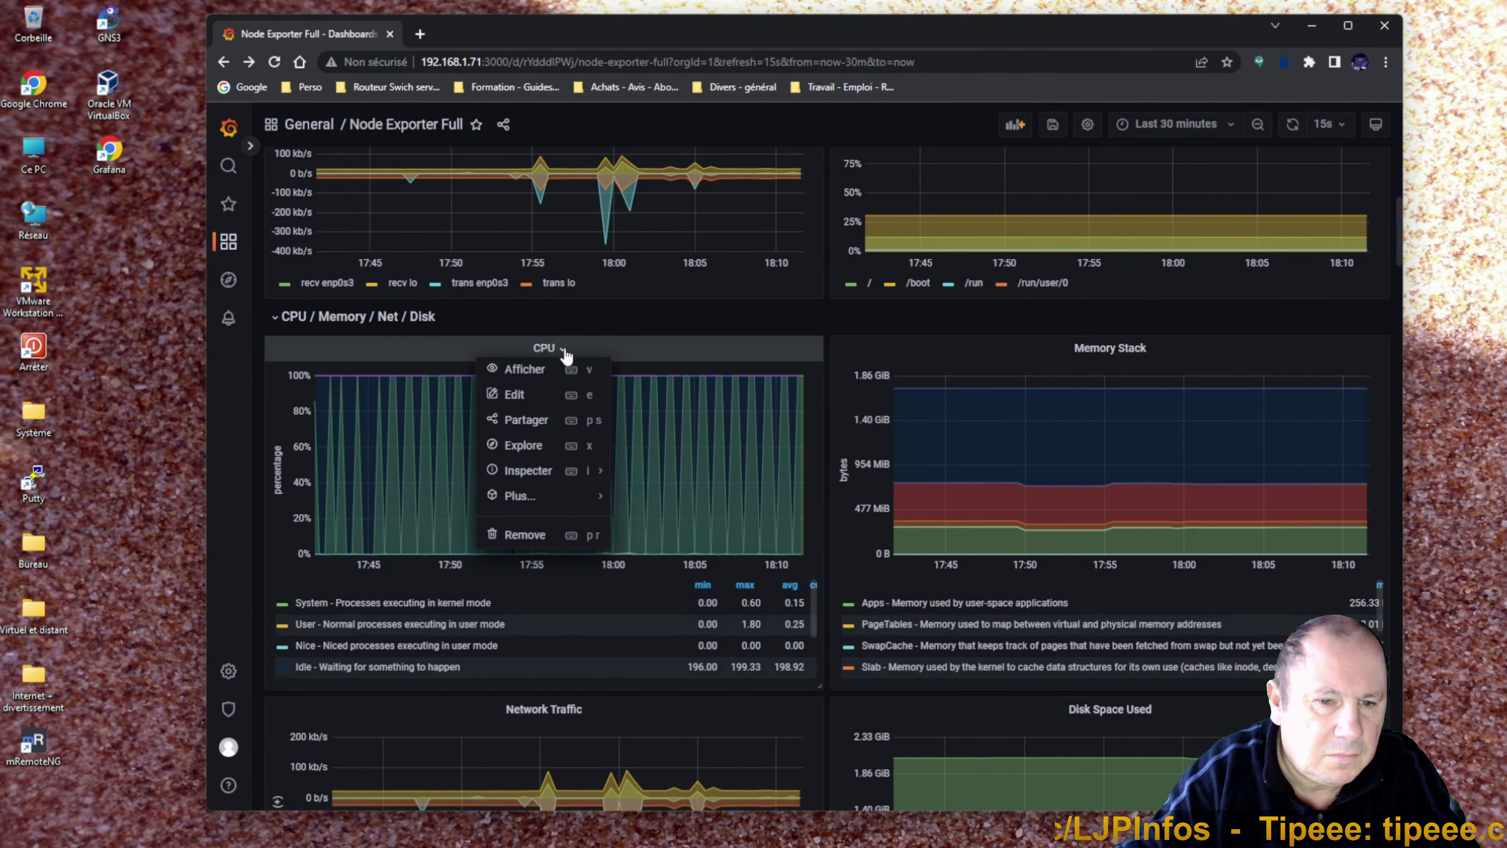
{"action": "left_click", "coordinate": [541, 403]}
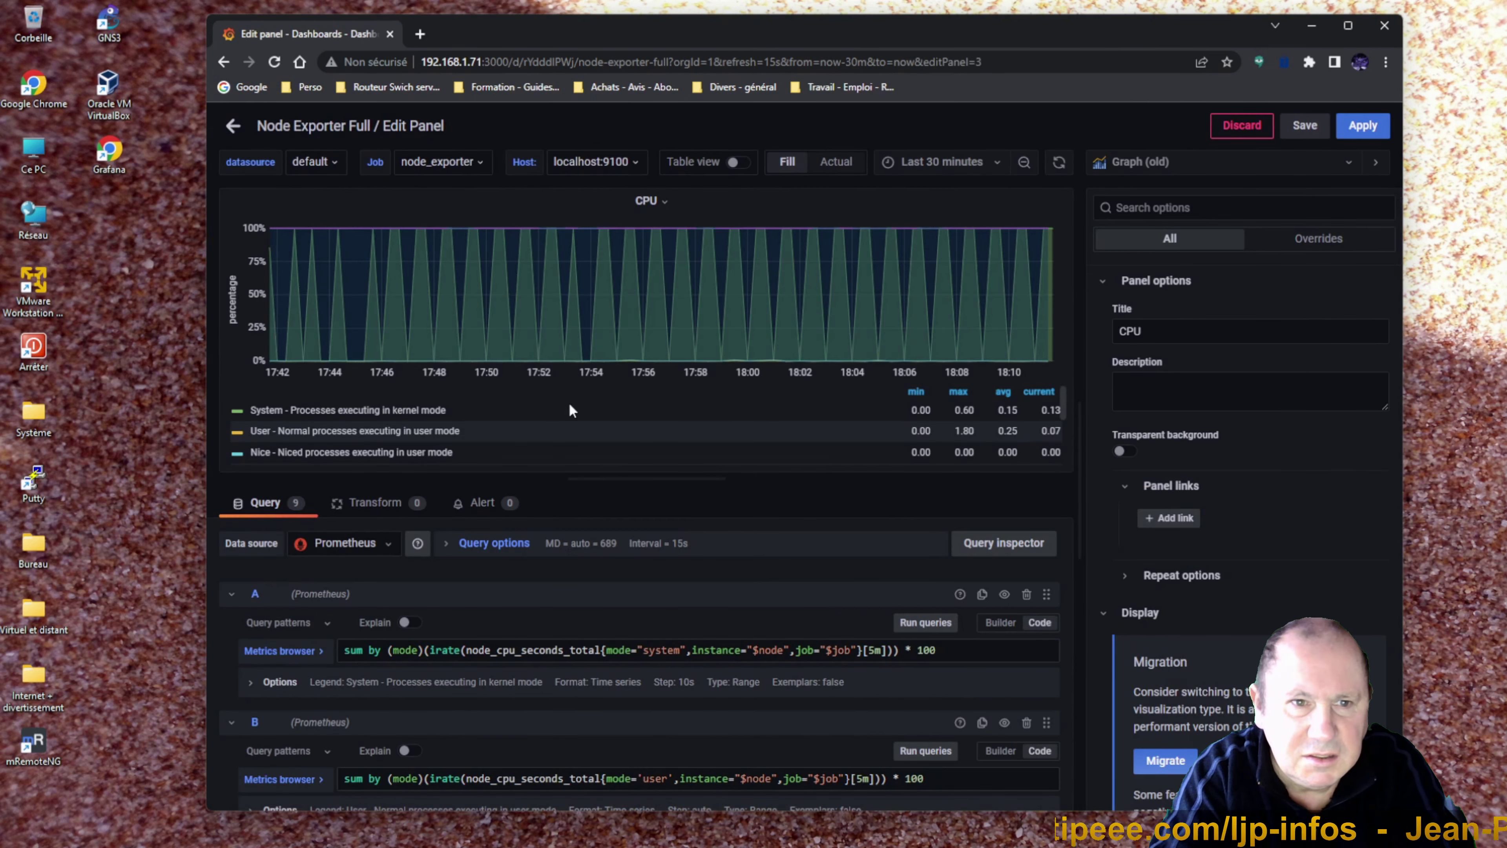
{"action": "scroll", "coordinate": [765, 611], "scroll_direction": "down", "scroll_amount": 5}
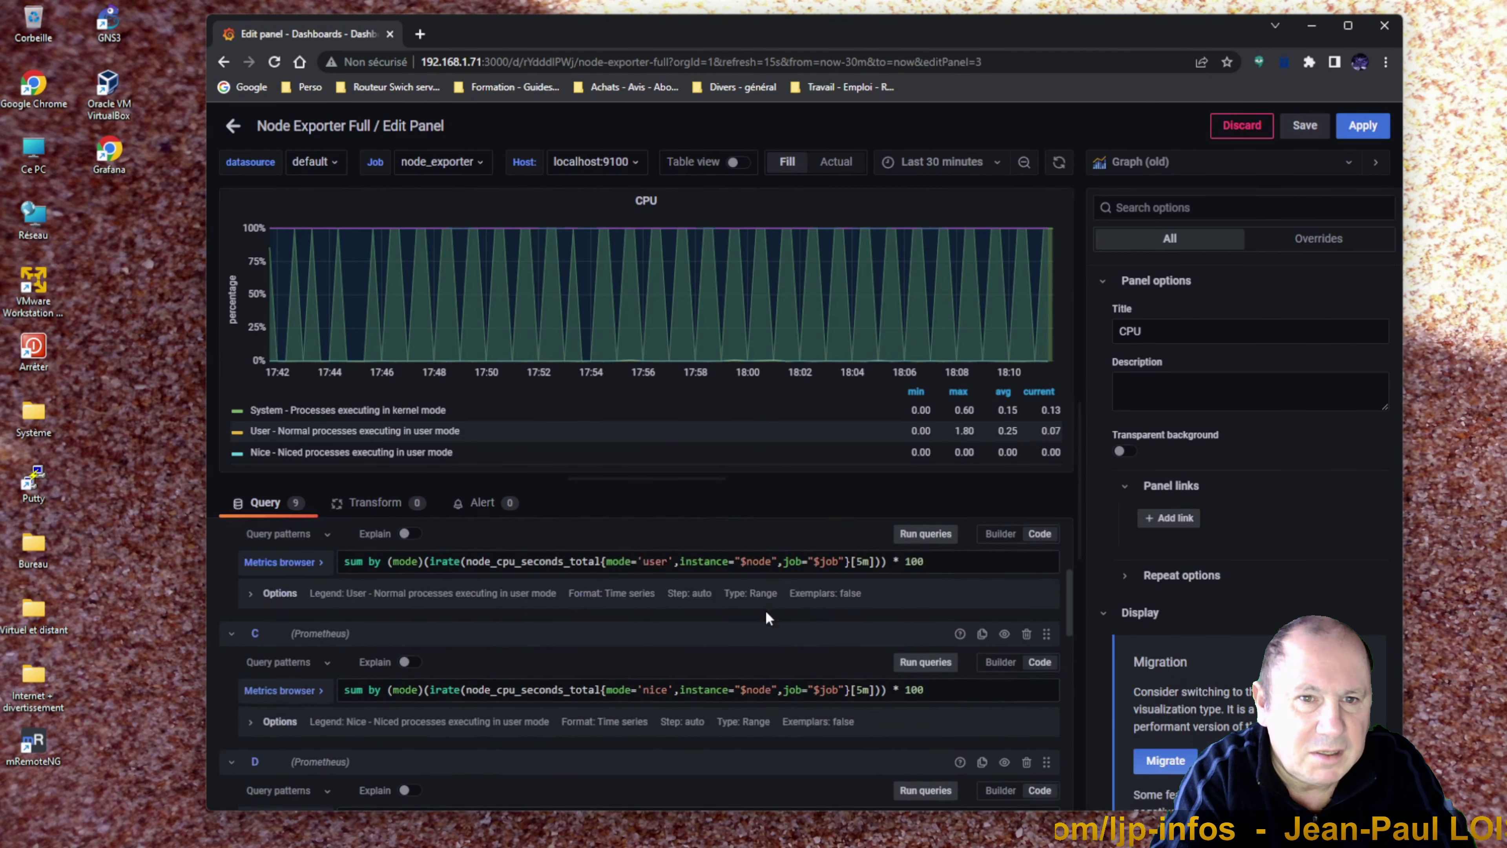
{"action": "scroll", "coordinate": [766, 611], "scroll_direction": "up", "scroll_amount": 5}
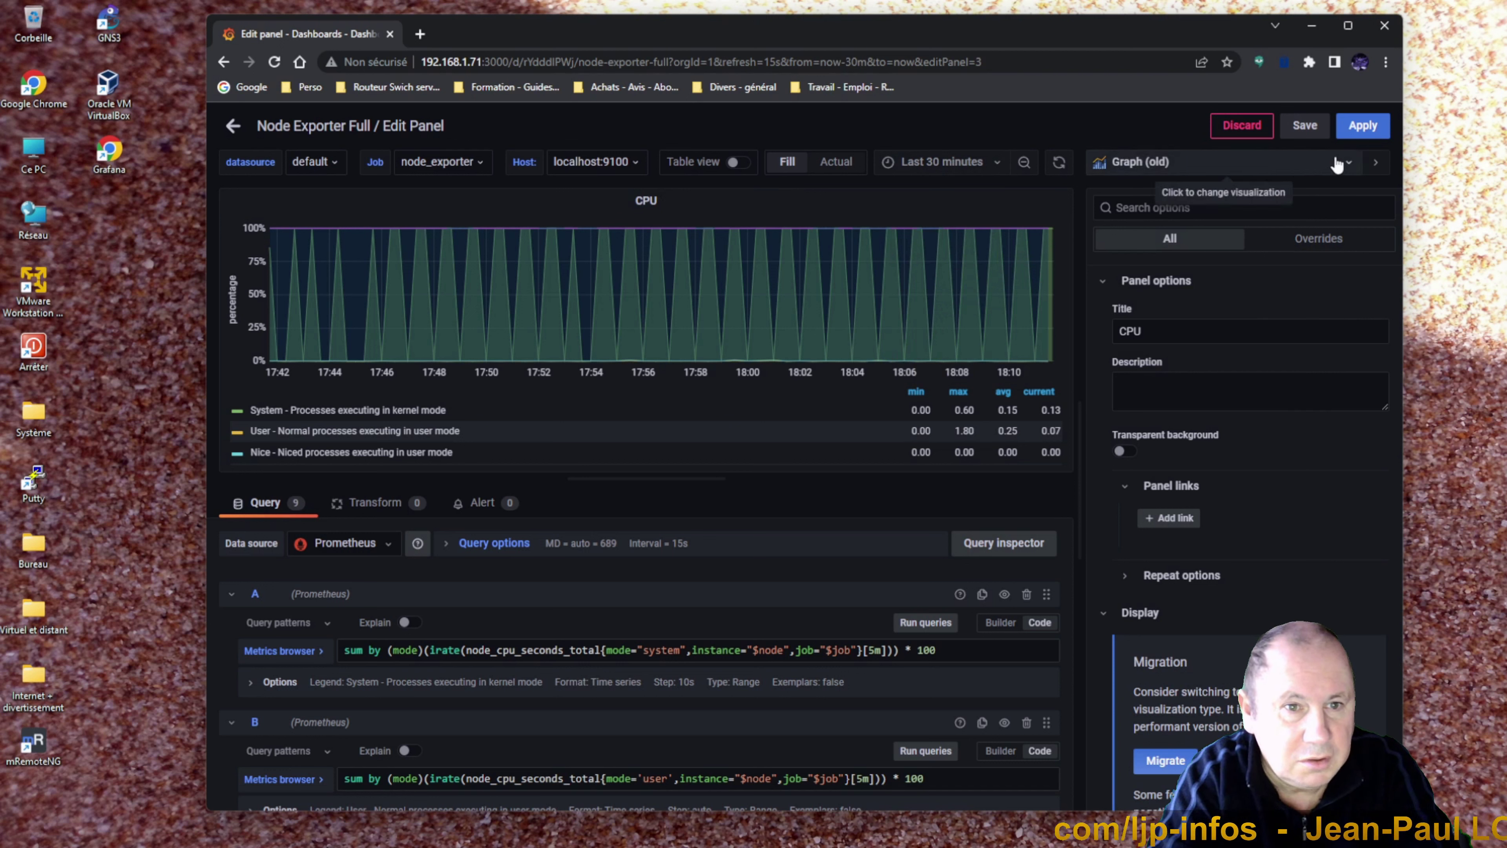
Browse the visualization types, suggestions and library panels offered for the CPU panel, keeping its current visualization.
{"action": "left_click", "coordinate": [1348, 163]}
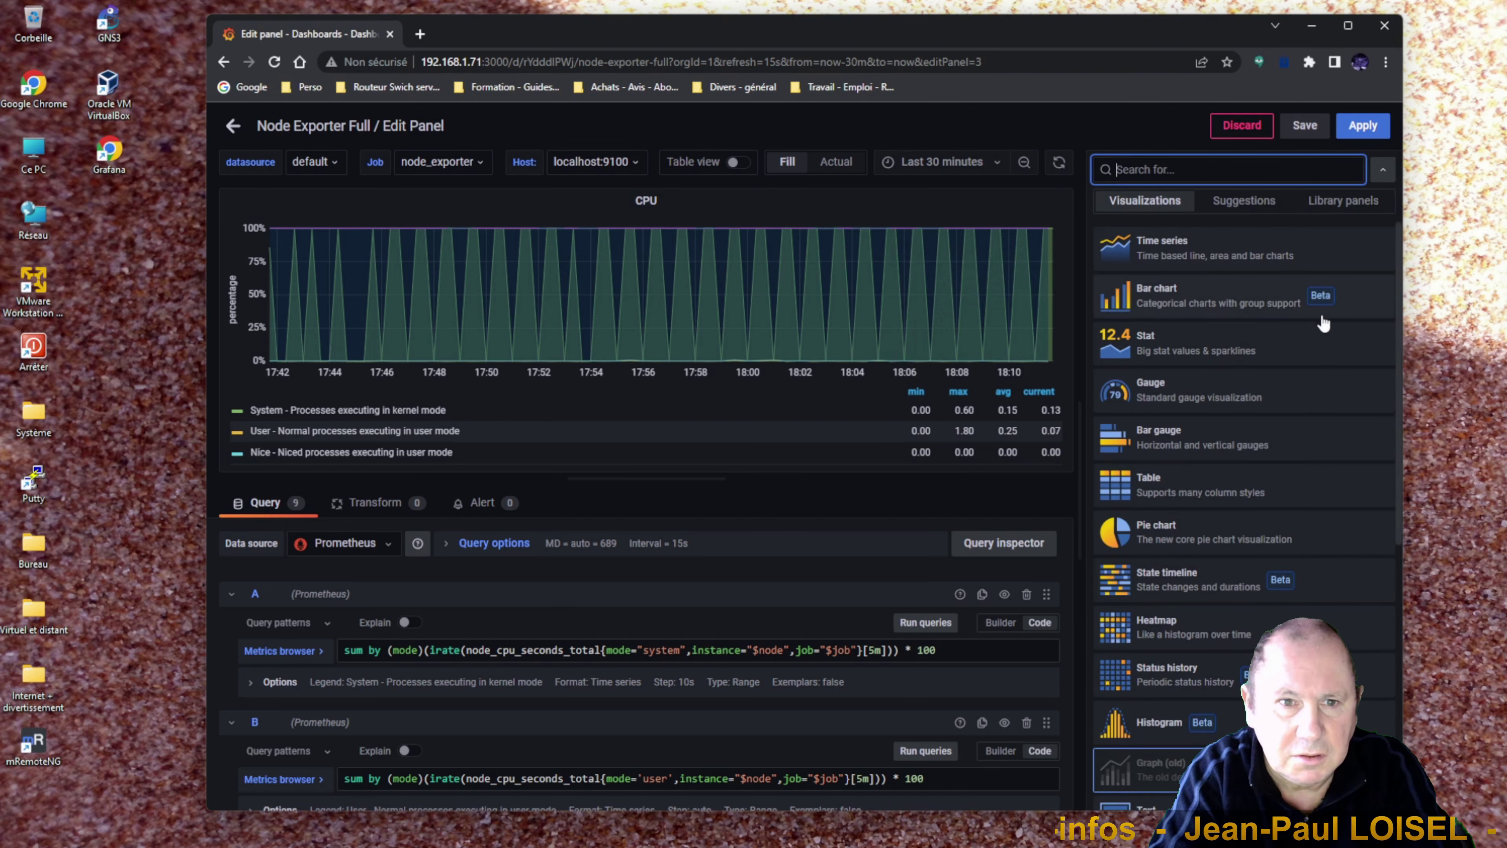
{"action": "scroll", "coordinate": [1320, 415], "scroll_direction": "down", "scroll_amount": 5}
{"action": "scroll", "coordinate": [1315, 433], "scroll_direction": "down", "scroll_amount": 3}
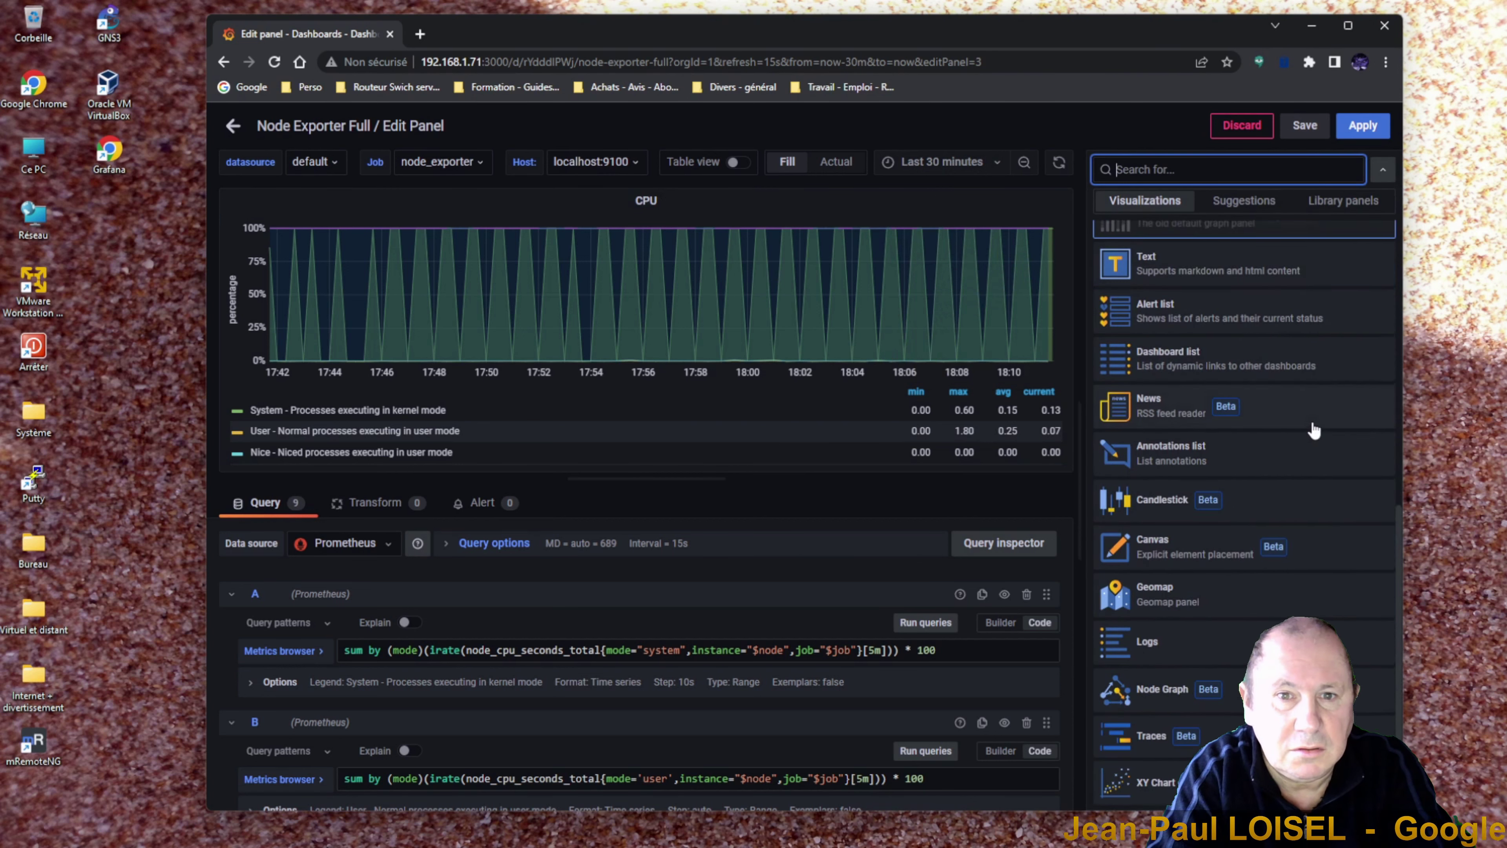
{"action": "scroll", "coordinate": [1313, 428], "scroll_direction": "up", "scroll_amount": 10}
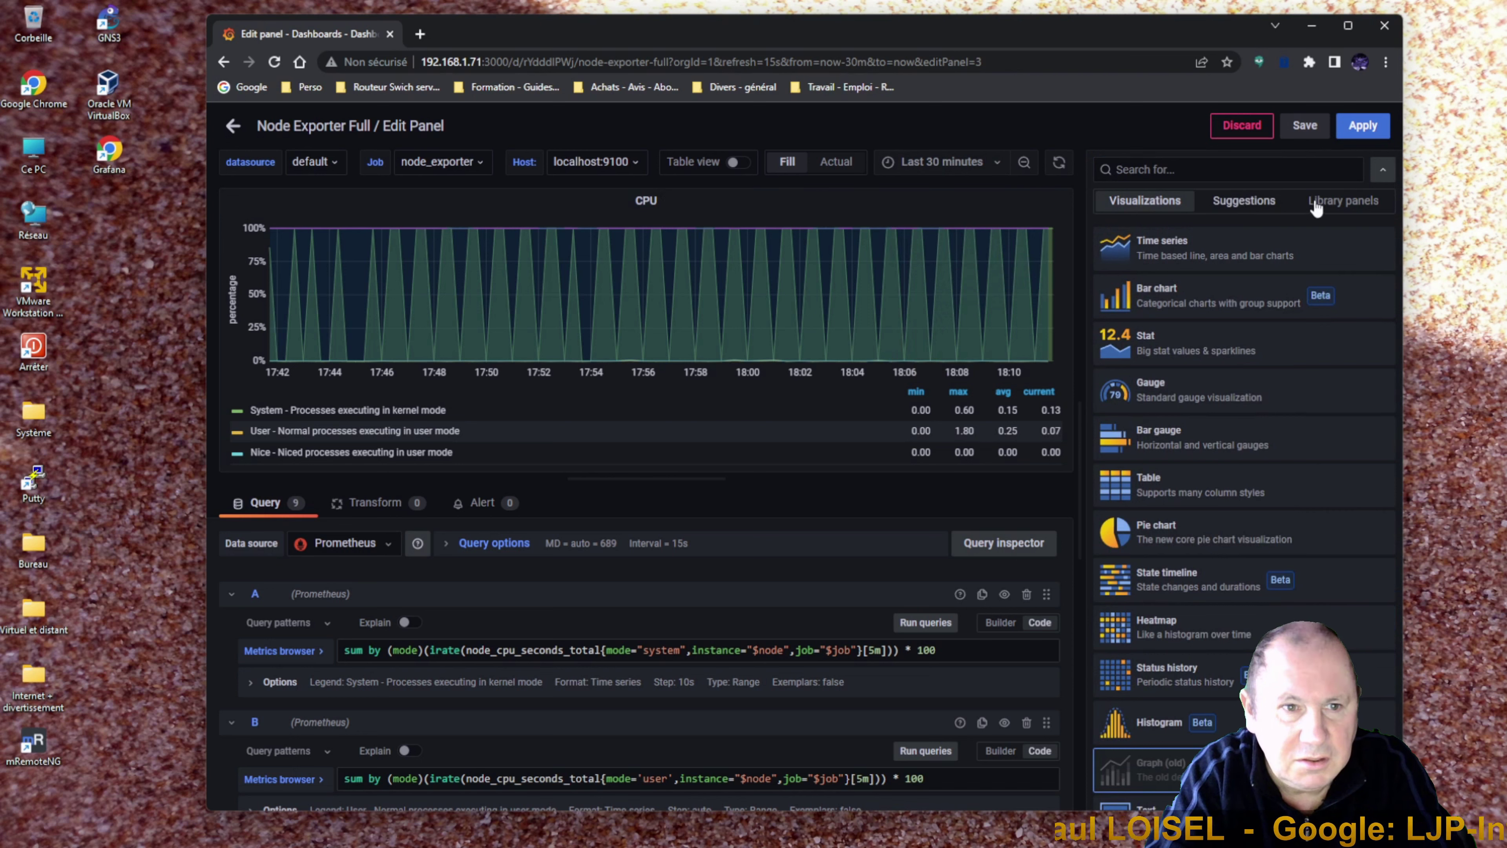
{"action": "left_click", "coordinate": [1246, 202]}
{"action": "left_click", "coordinate": [1332, 205]}
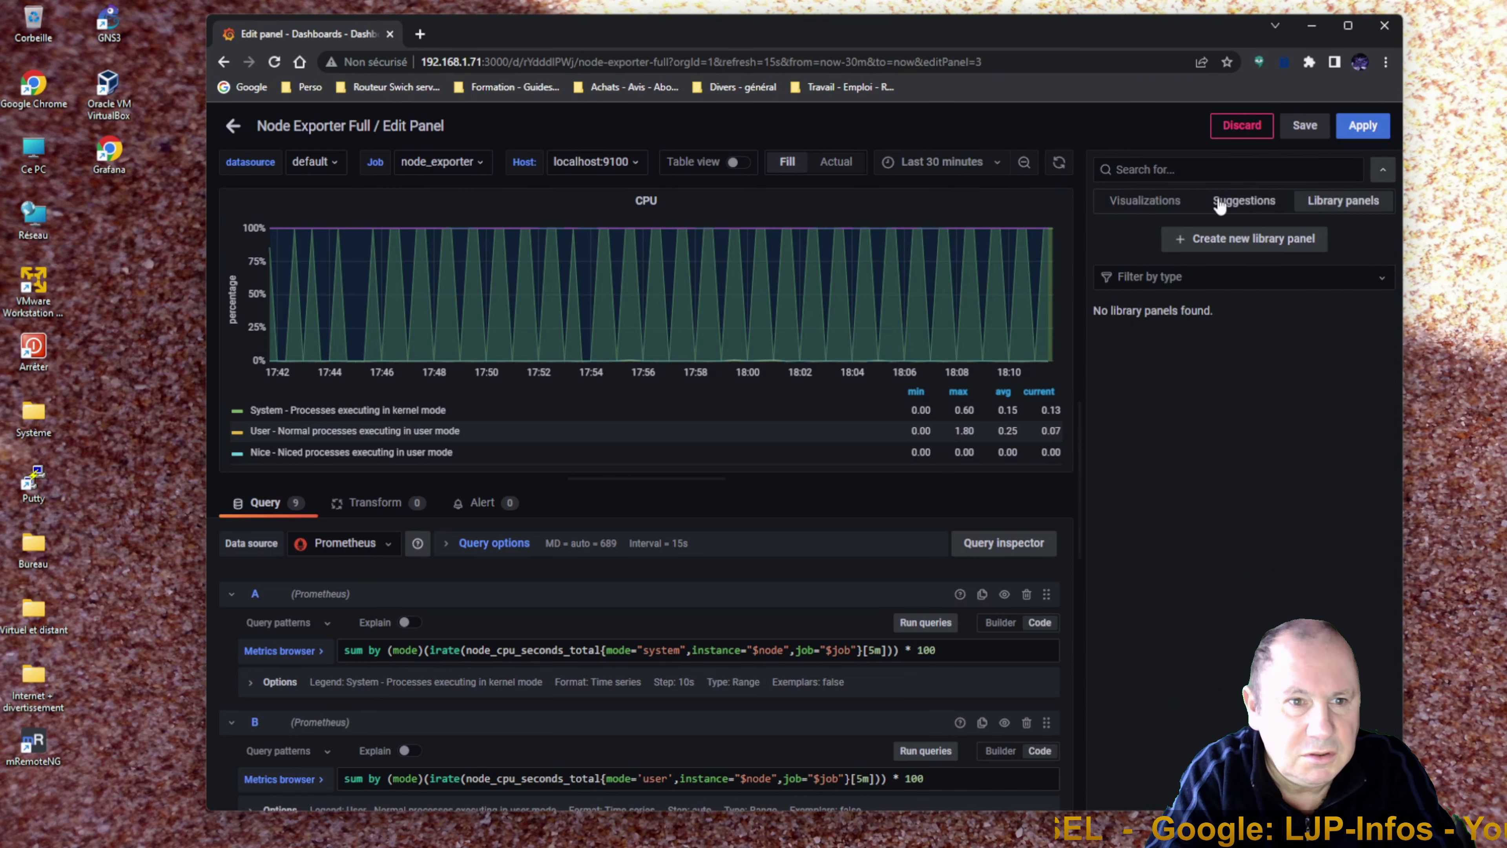
{"action": "left_click", "coordinate": [1148, 201]}
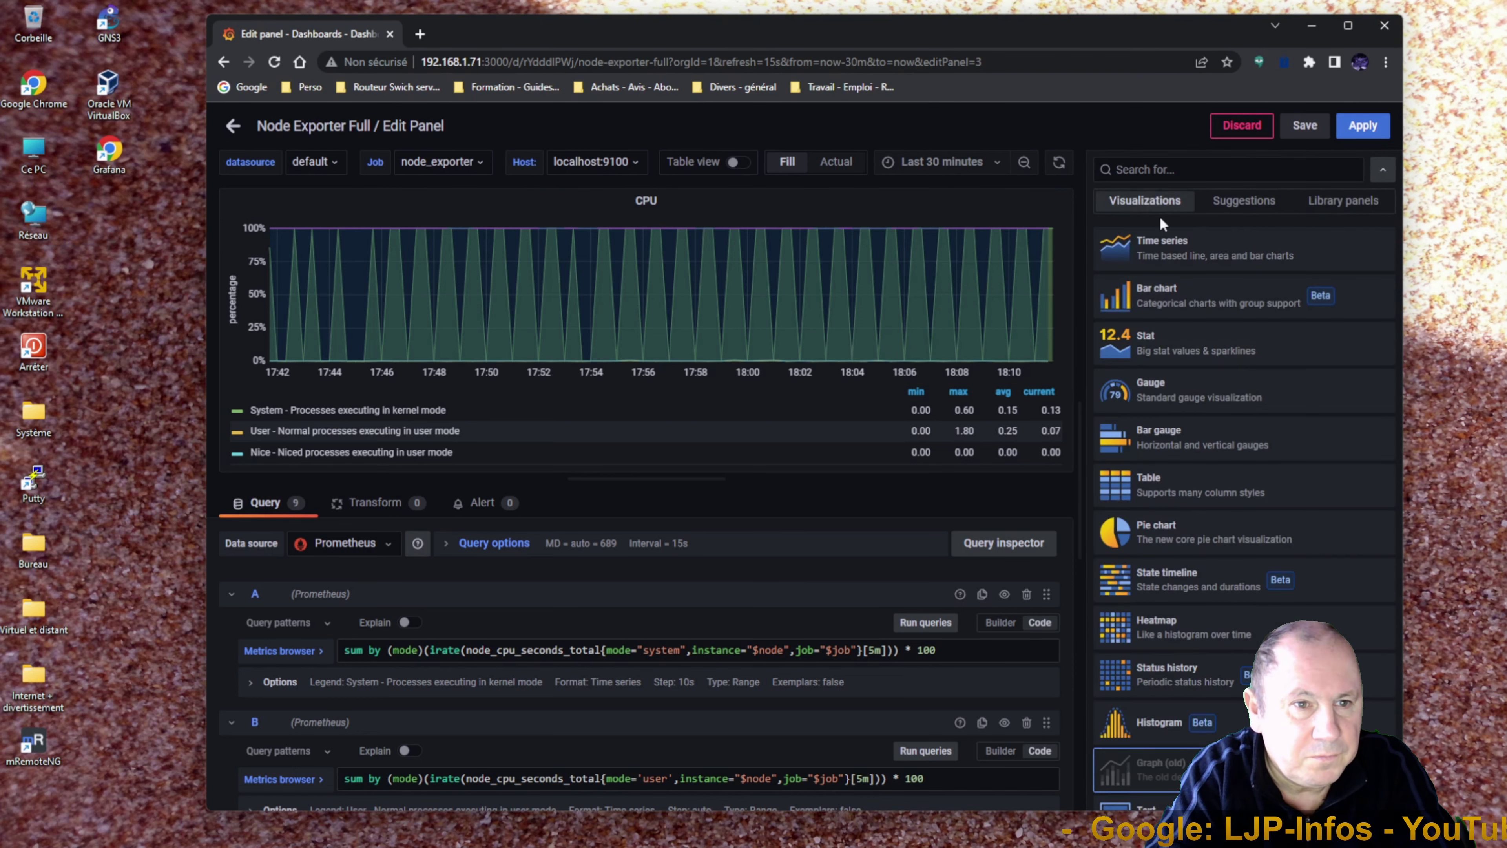
{"action": "left_click", "coordinate": [1384, 177]}
Review the CPU panel's options, from title and description through display, stacking and hover tooltip to the standard options.
{"action": "left_click", "coordinate": [1200, 335]}
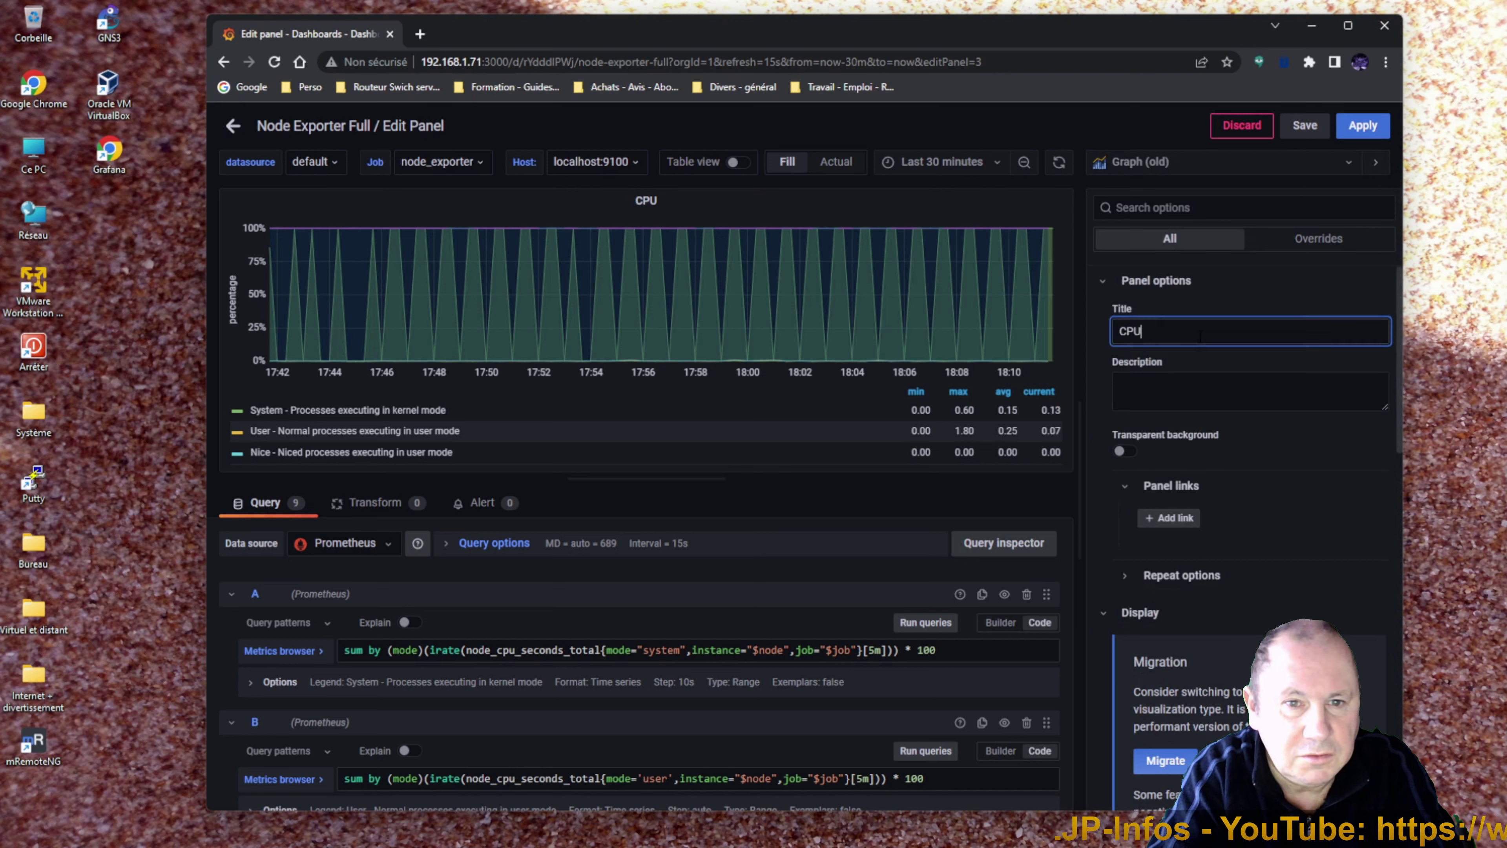
{"action": "left_click", "coordinate": [1220, 404]}
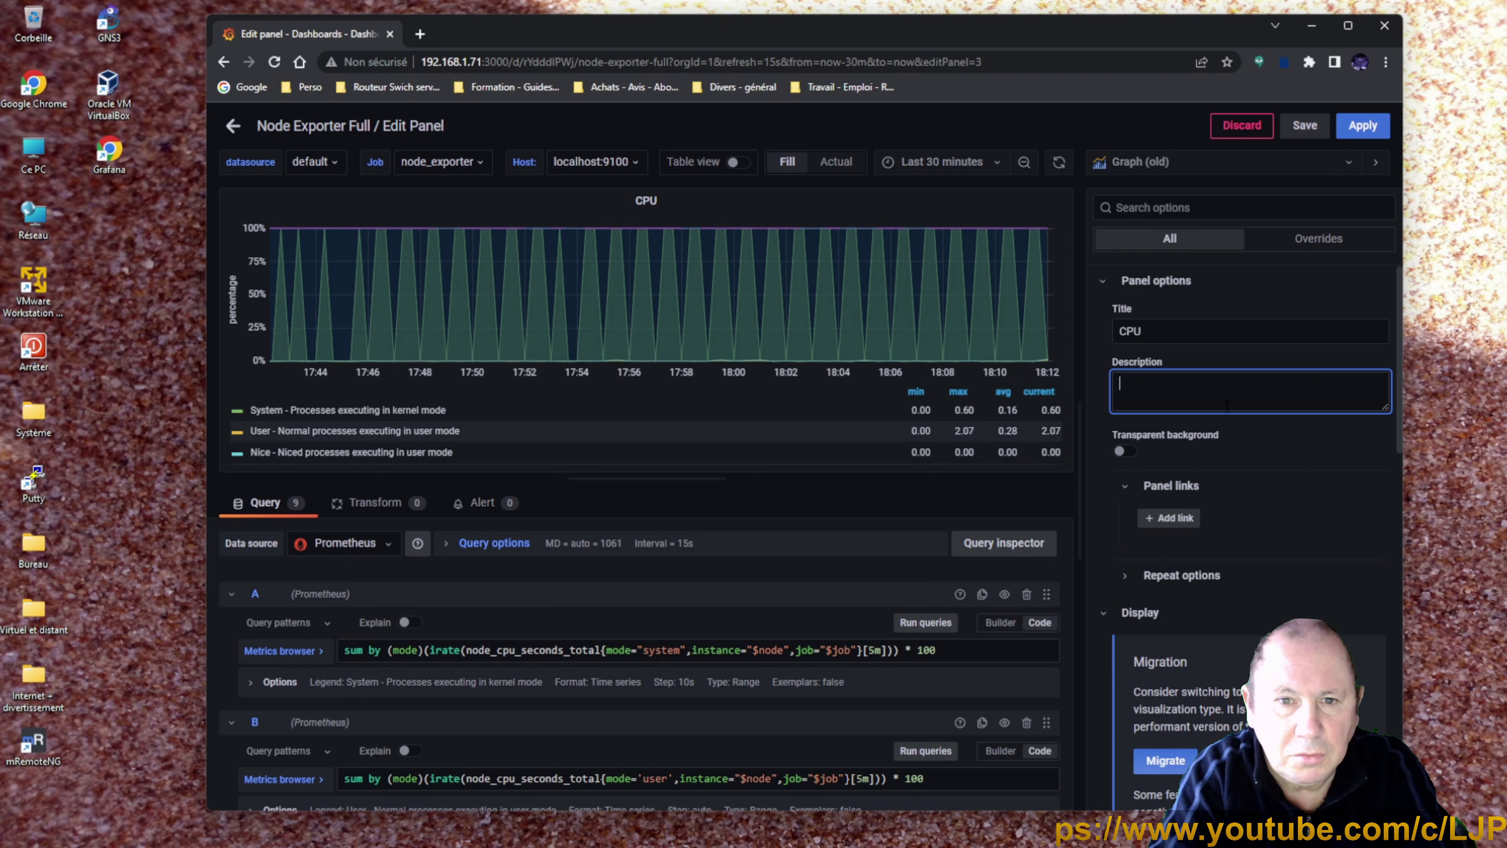
{"action": "scroll", "coordinate": [1226, 405], "scroll_direction": "down", "scroll_amount": 5}
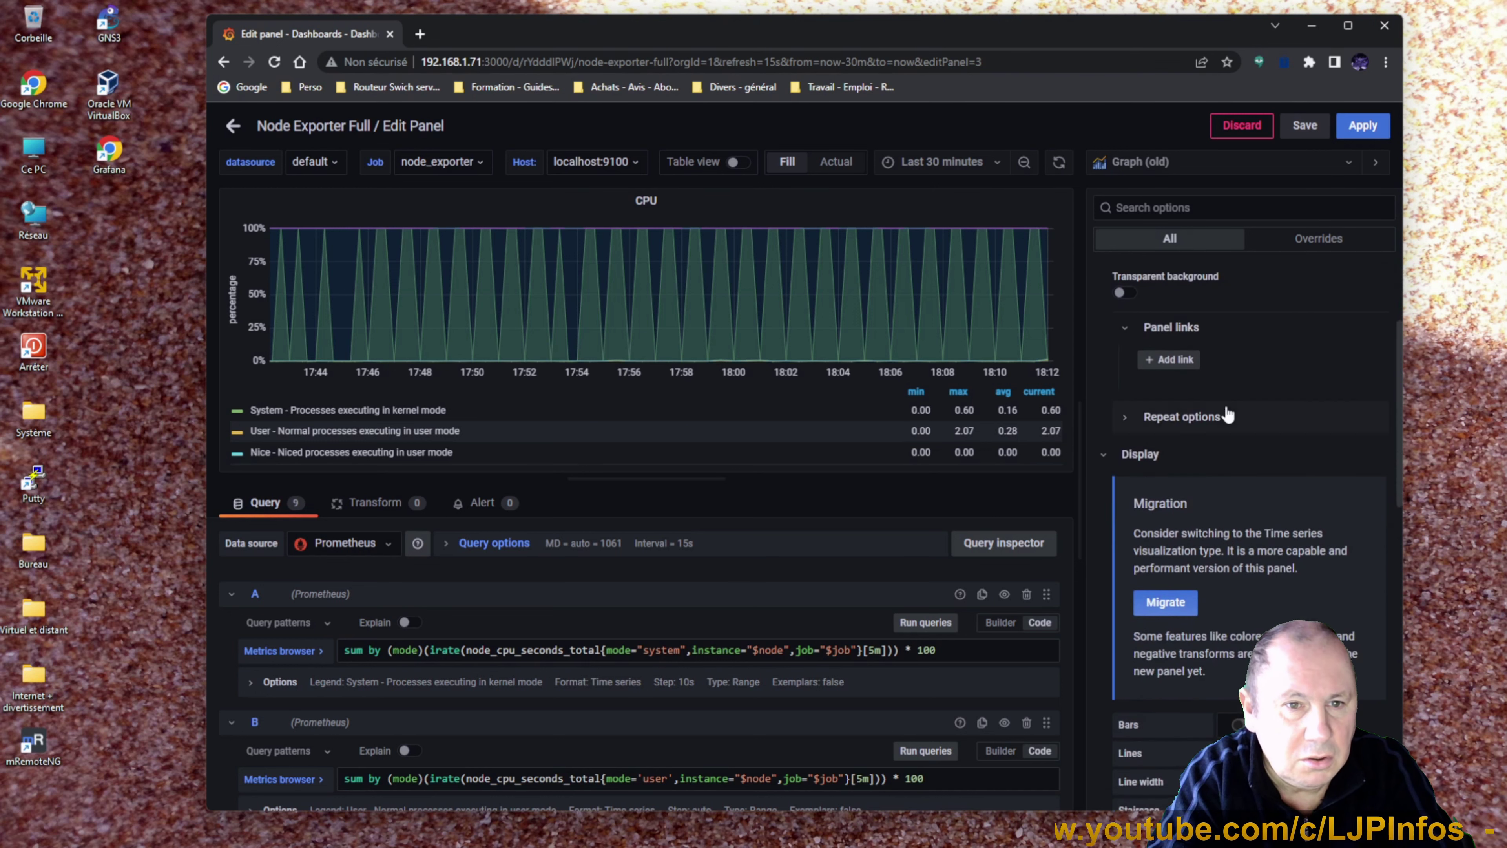
{"action": "scroll", "coordinate": [1227, 411], "scroll_direction": "down", "scroll_amount": 2}
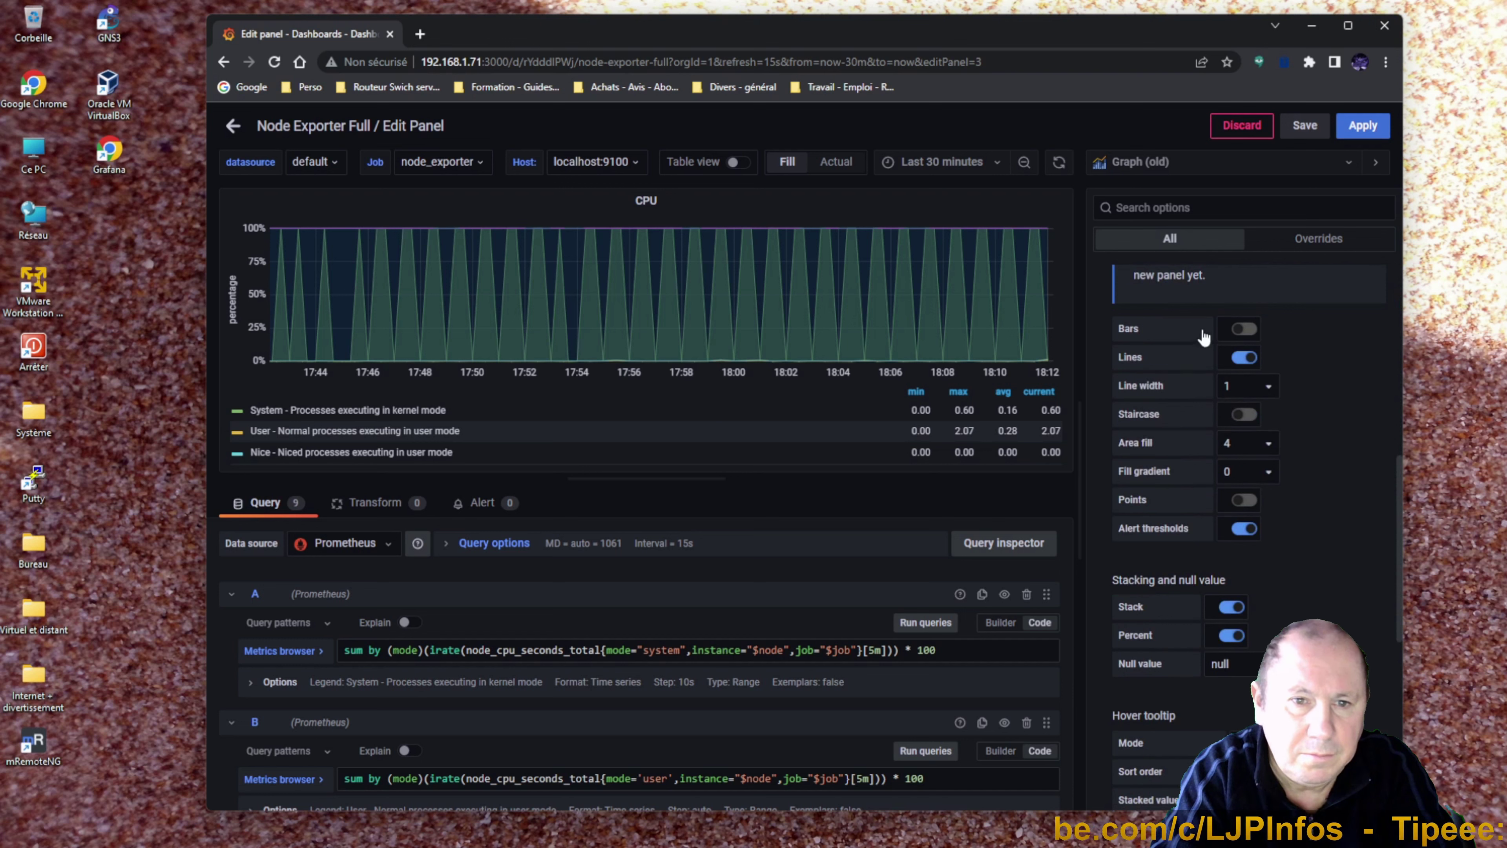
{"action": "scroll", "coordinate": [1295, 557], "scroll_direction": "down", "scroll_amount": 4}
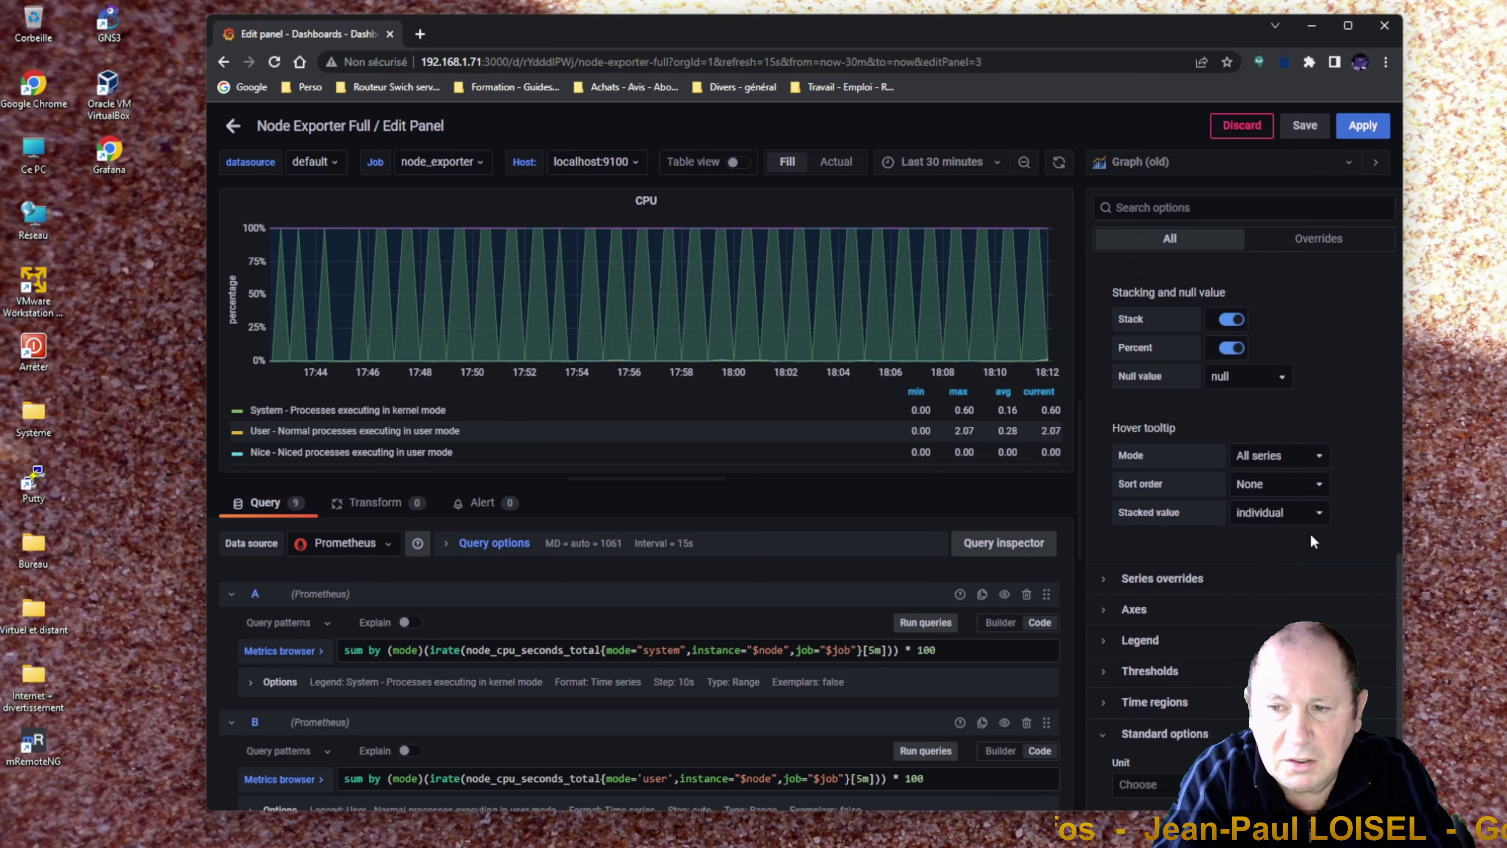
{"action": "scroll", "coordinate": [1313, 541], "scroll_direction": "down", "scroll_amount": 3}
{"action": "scroll", "coordinate": [1312, 534], "scroll_direction": "down", "scroll_amount": 1}
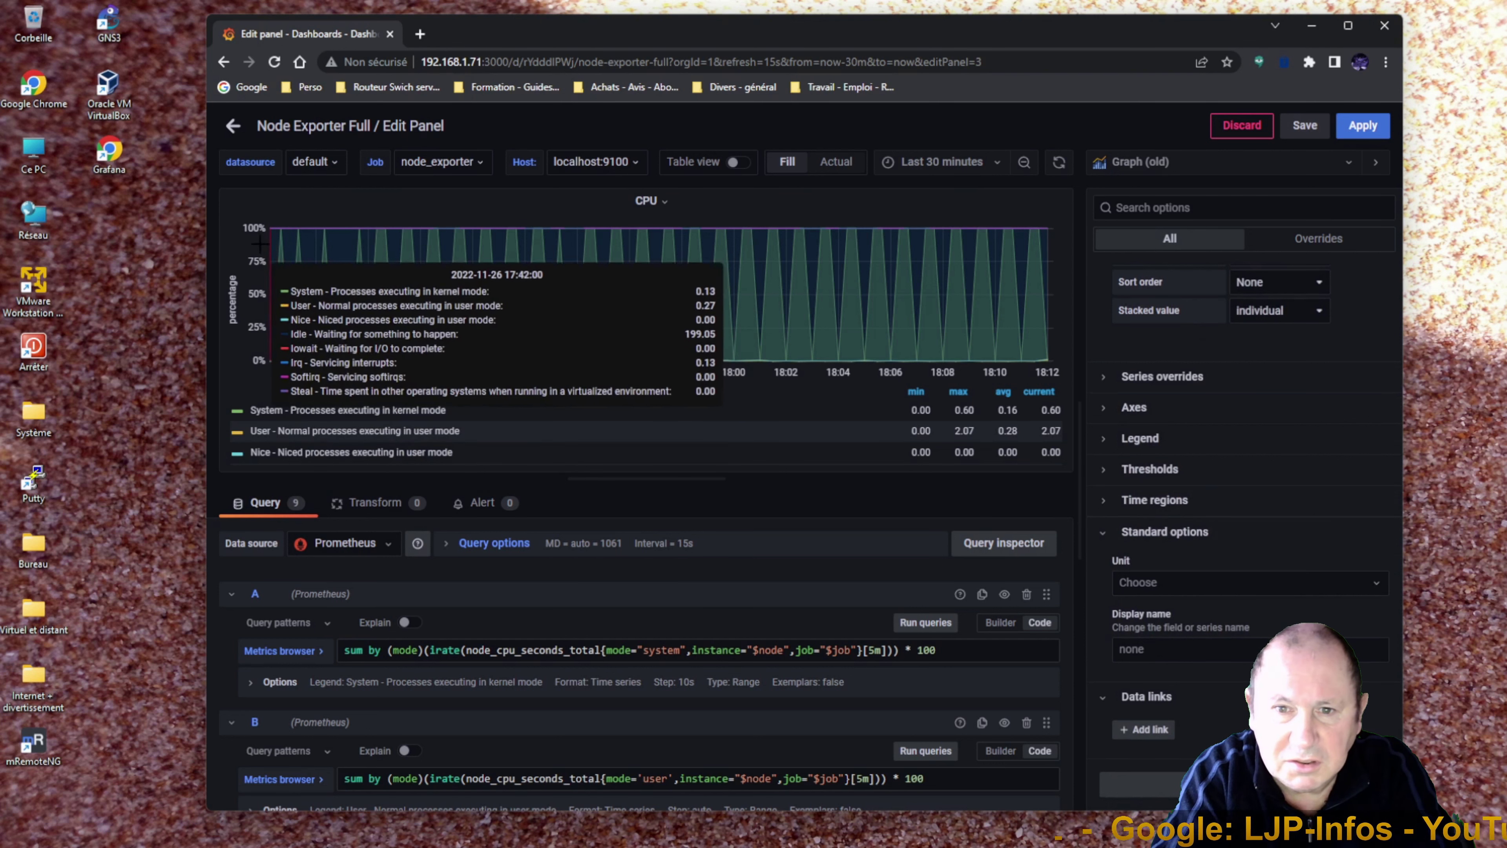
Browse the unit categories offered in the CPU panel's standard options, such as Misc, Area and Concentration, without choosing a unit.
{"action": "left_click", "coordinate": [1210, 582]}
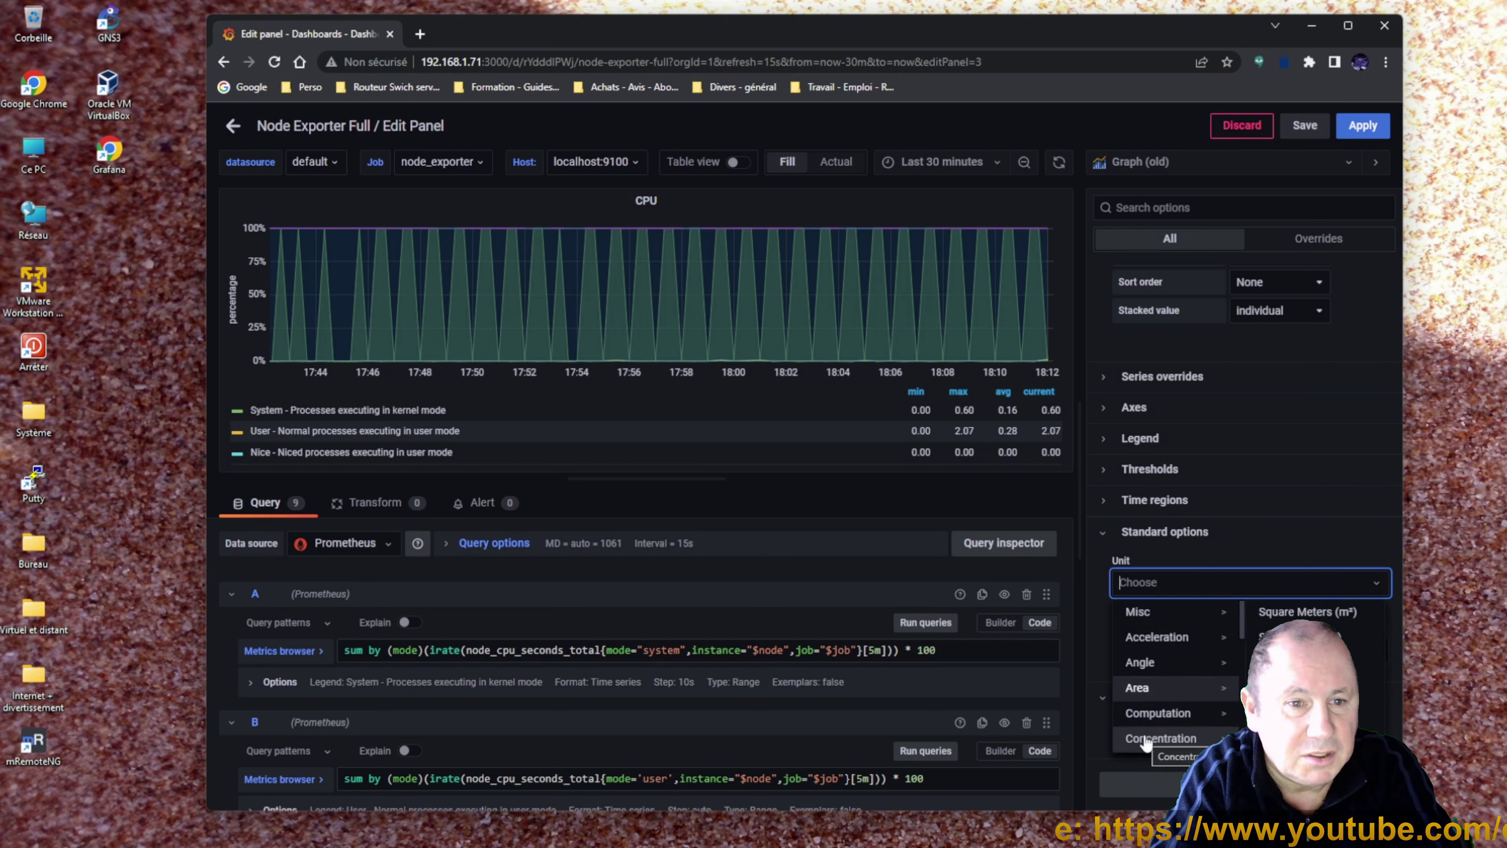
{"action": "mouse_move", "coordinate": [1145, 736]}
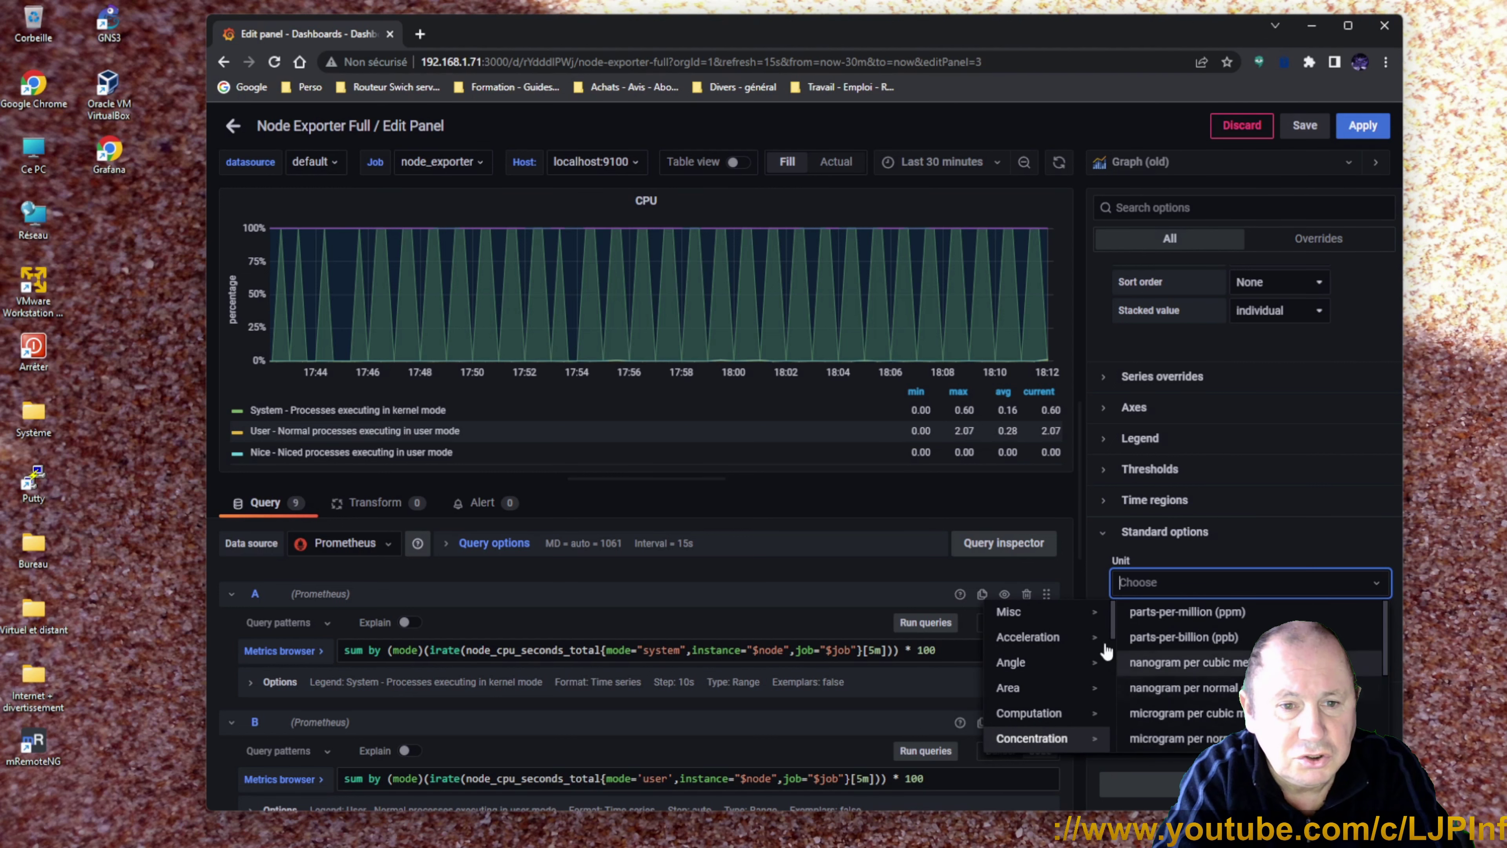
{"action": "mouse_move", "coordinate": [1134, 626]}
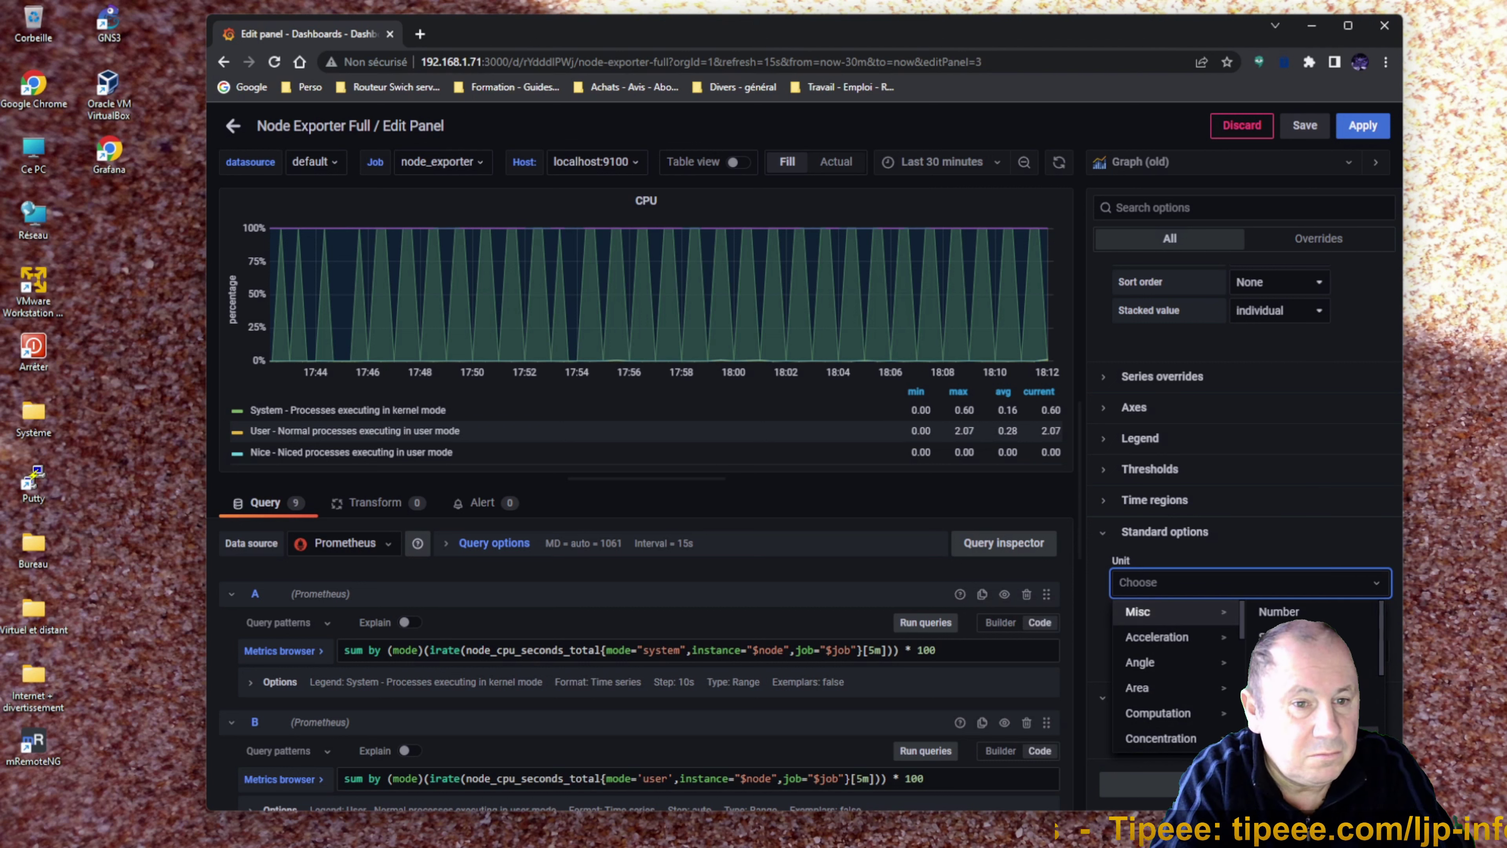
{"action": "left_click", "coordinate": [1294, 552]}
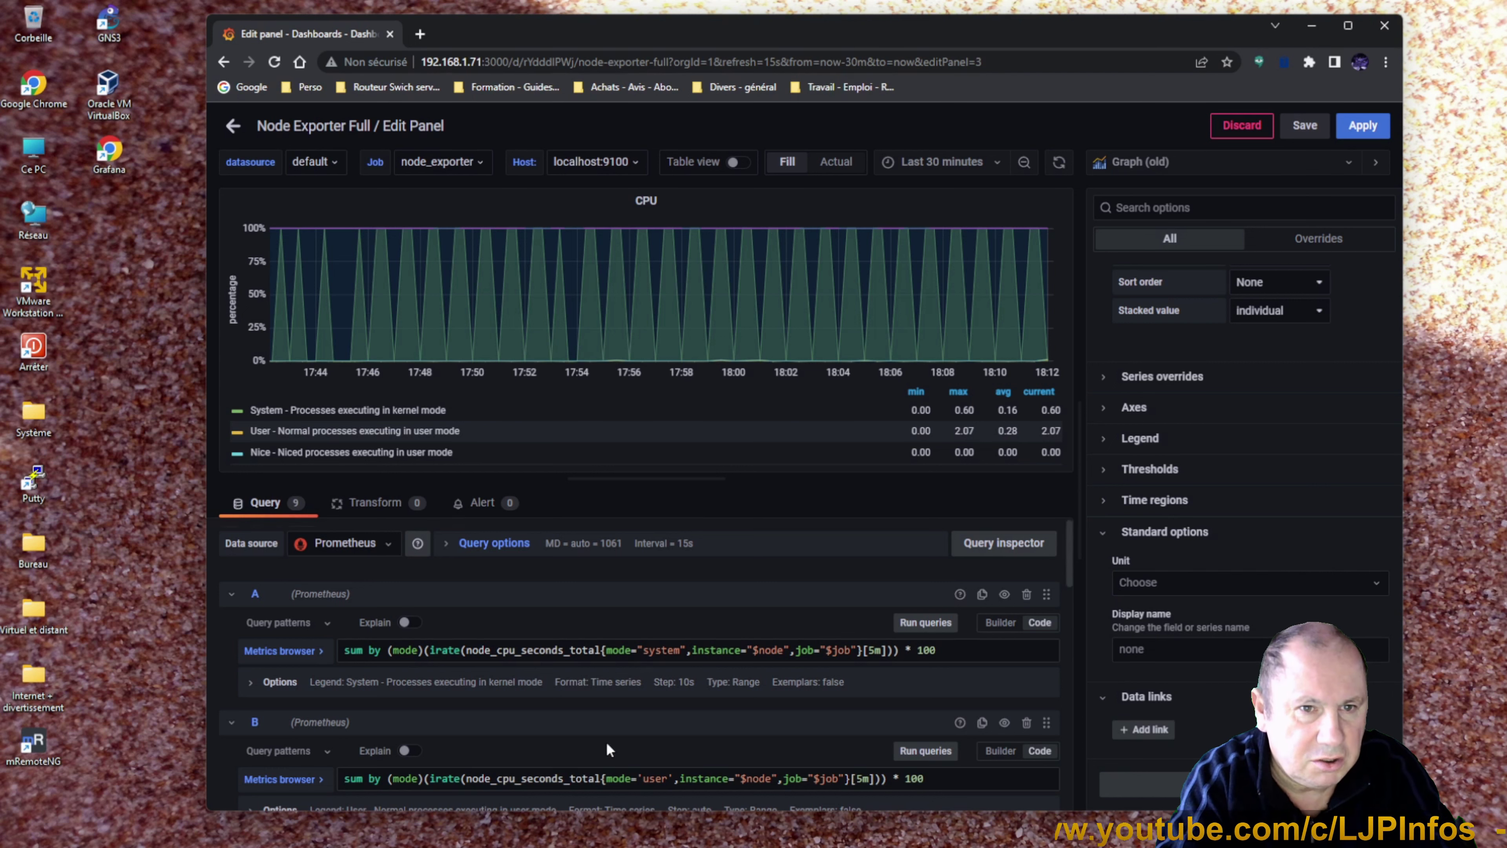
Collapse queries B to I of the CPU panel, leaving query A expanded.
{"action": "scroll", "coordinate": [269, 637], "scroll_direction": "down", "scroll_amount": 3}
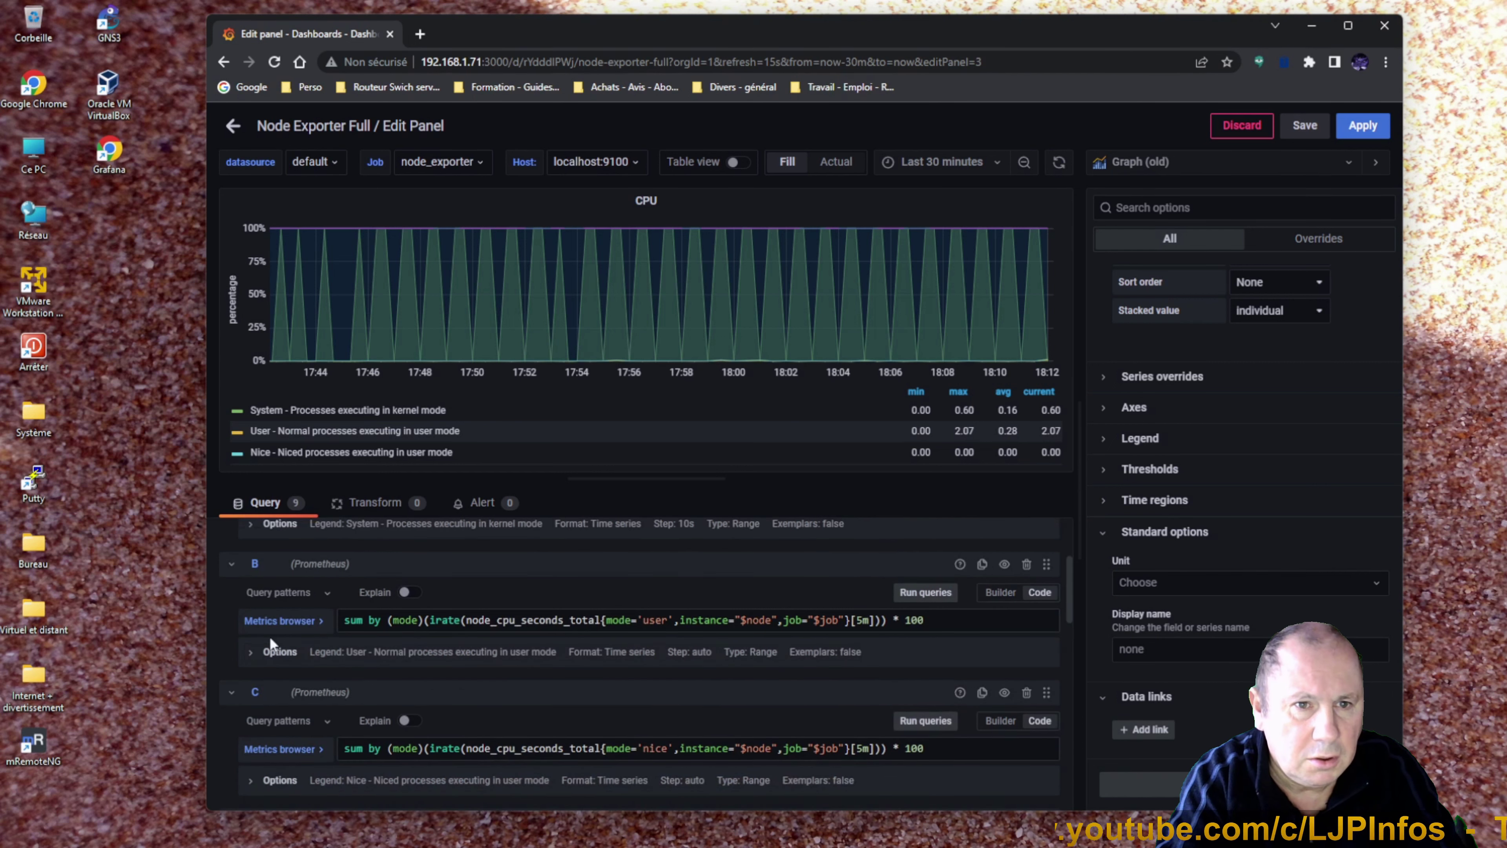
{"action": "left_click", "coordinate": [231, 563]}
{"action": "left_click", "coordinate": [232, 601]}
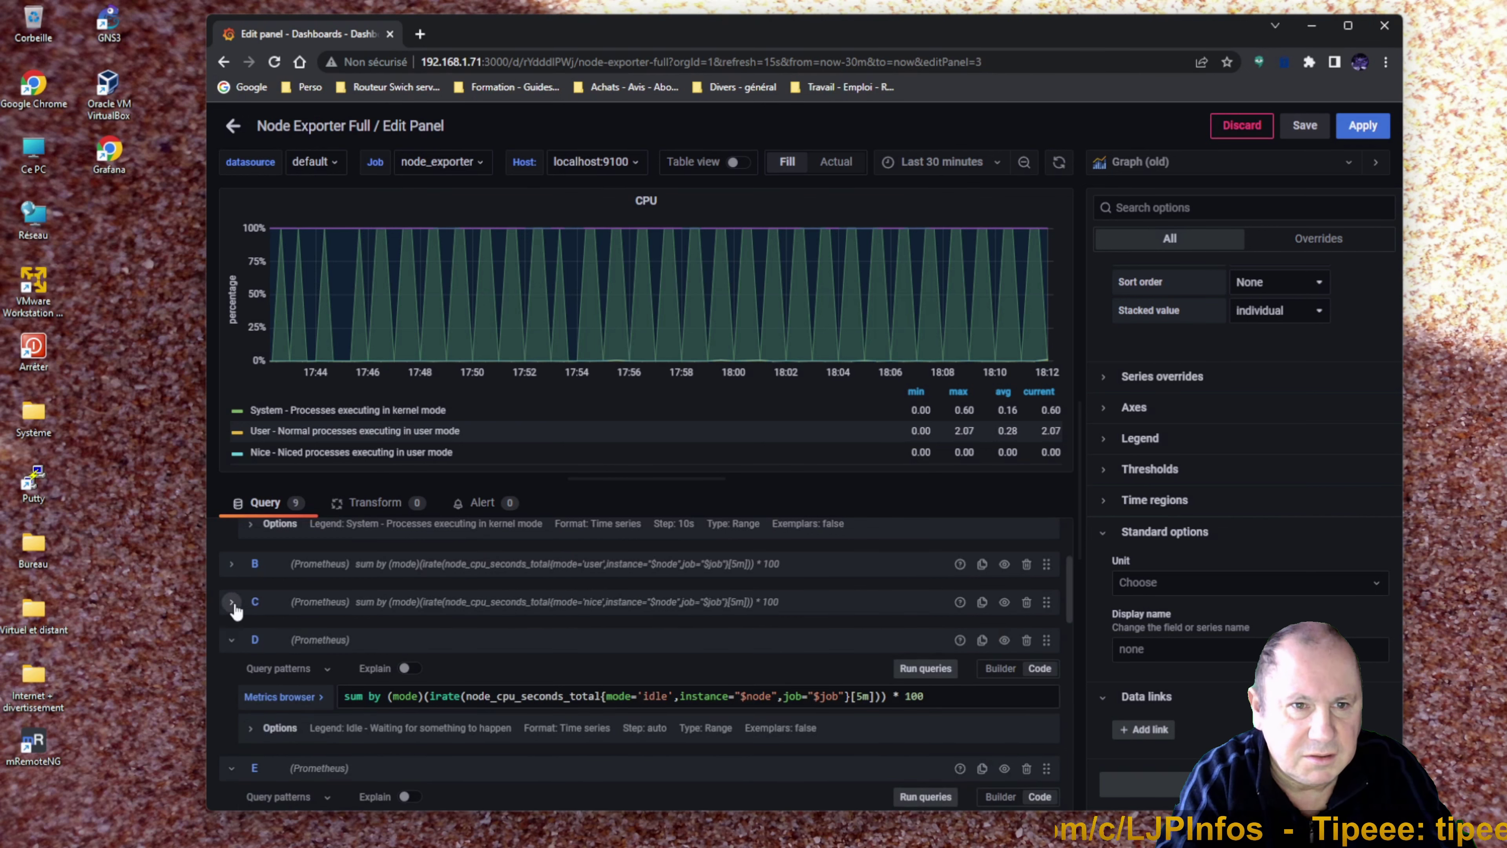
{"action": "left_click", "coordinate": [232, 639]}
{"action": "left_click", "coordinate": [232, 677]}
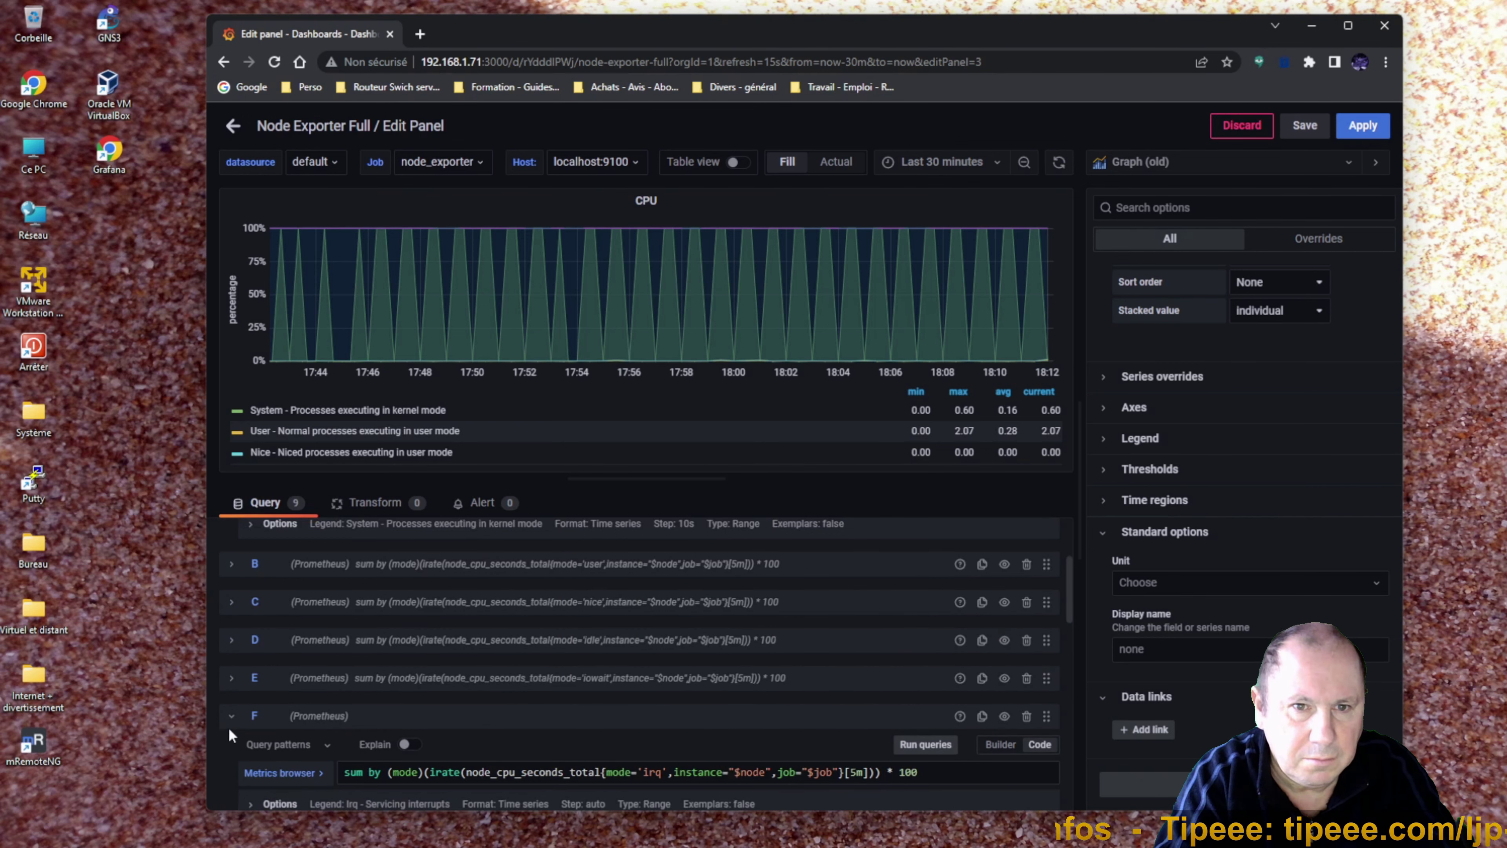
{"action": "left_click", "coordinate": [232, 716]}
{"action": "left_click", "coordinate": [232, 753]}
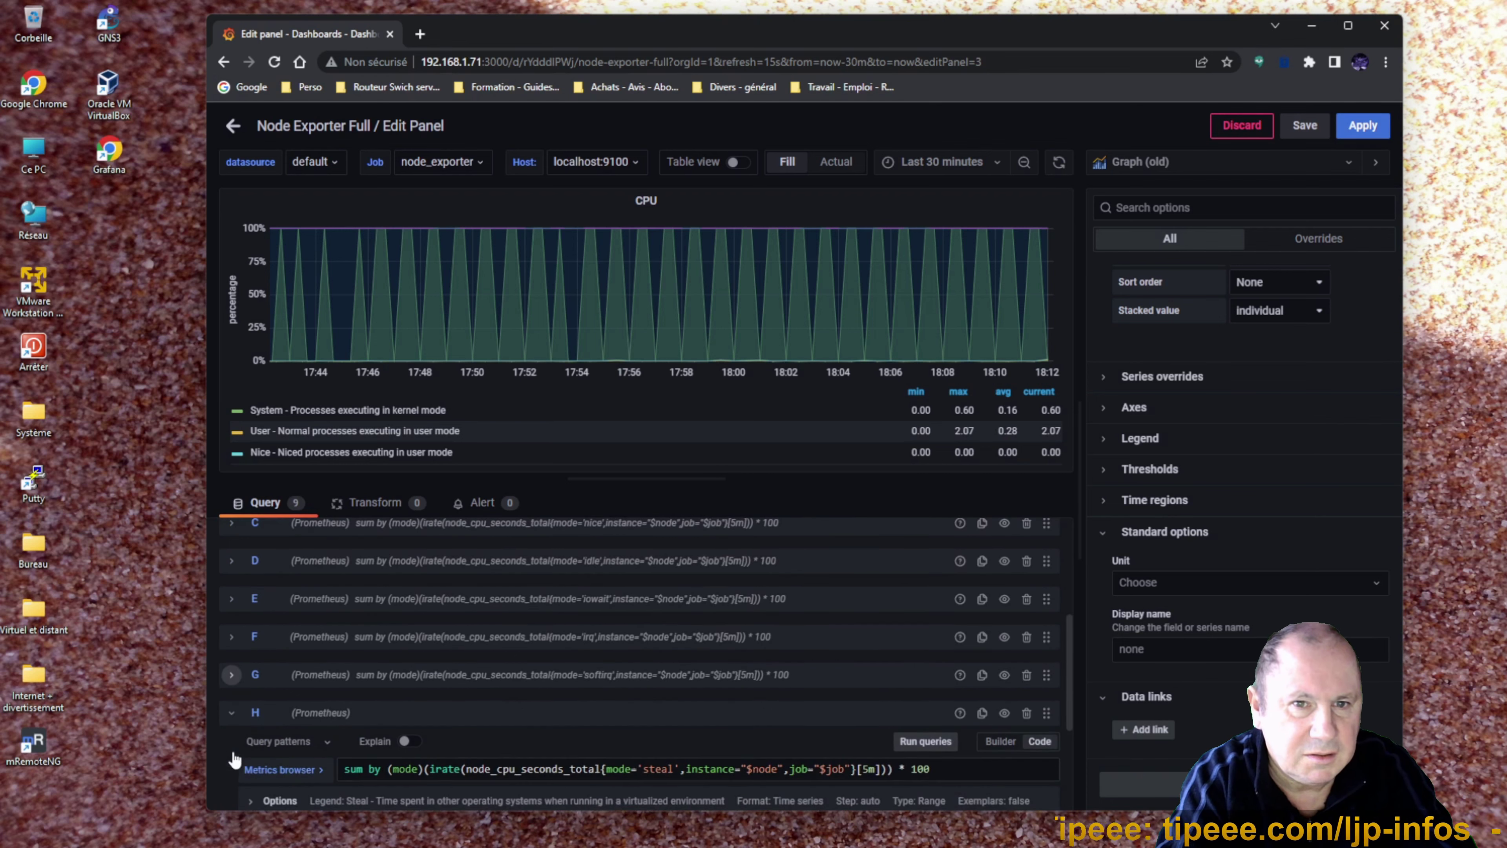
{"action": "left_click", "coordinate": [231, 712]}
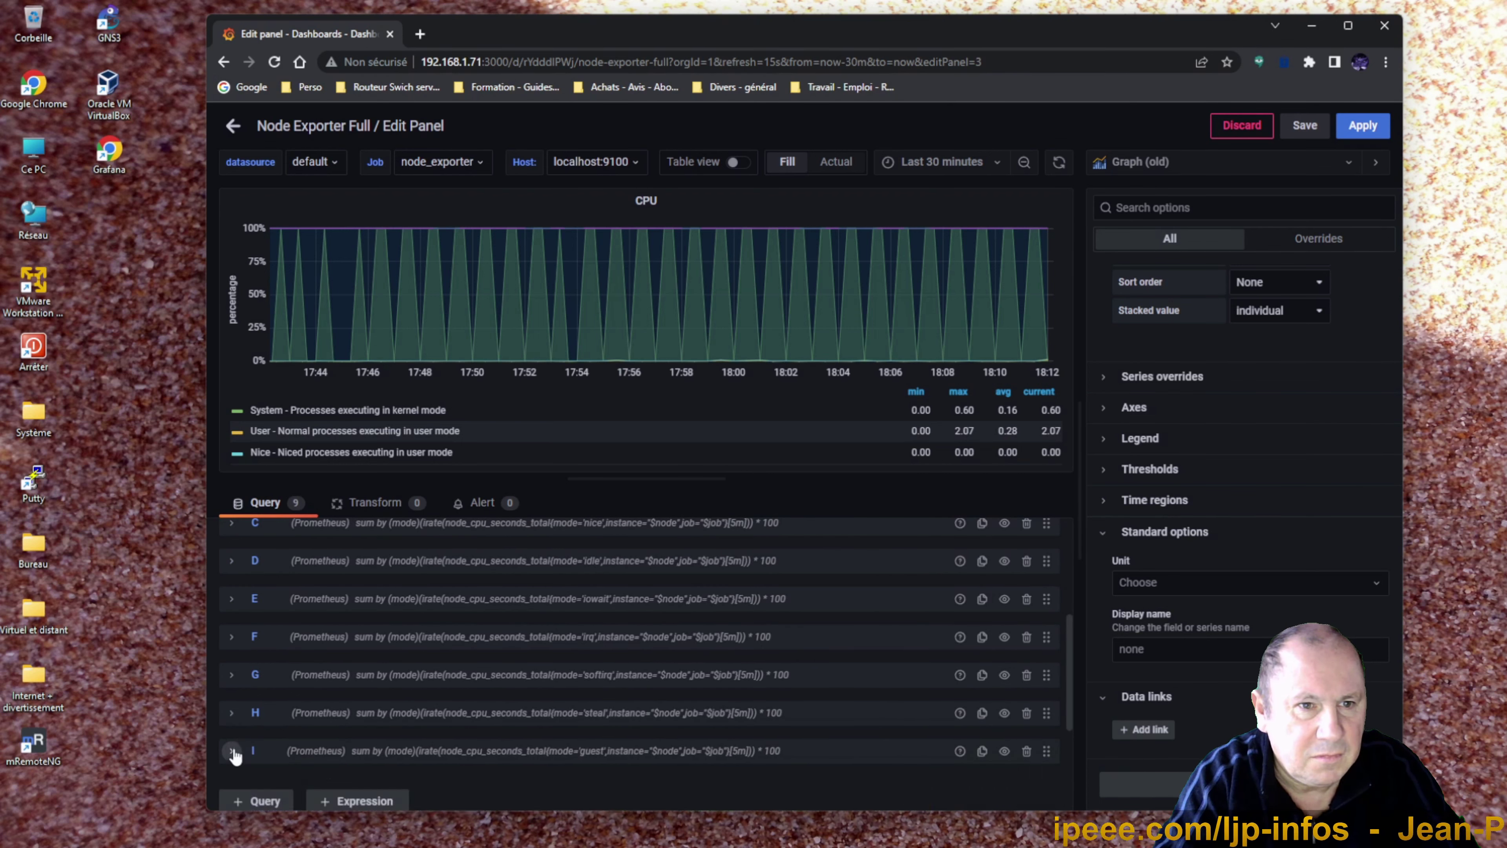
View the data sources offered for the CPU panel's queries, keeping Prometheus.
{"action": "scroll", "coordinate": [359, 728], "scroll_direction": "up", "scroll_amount": 5}
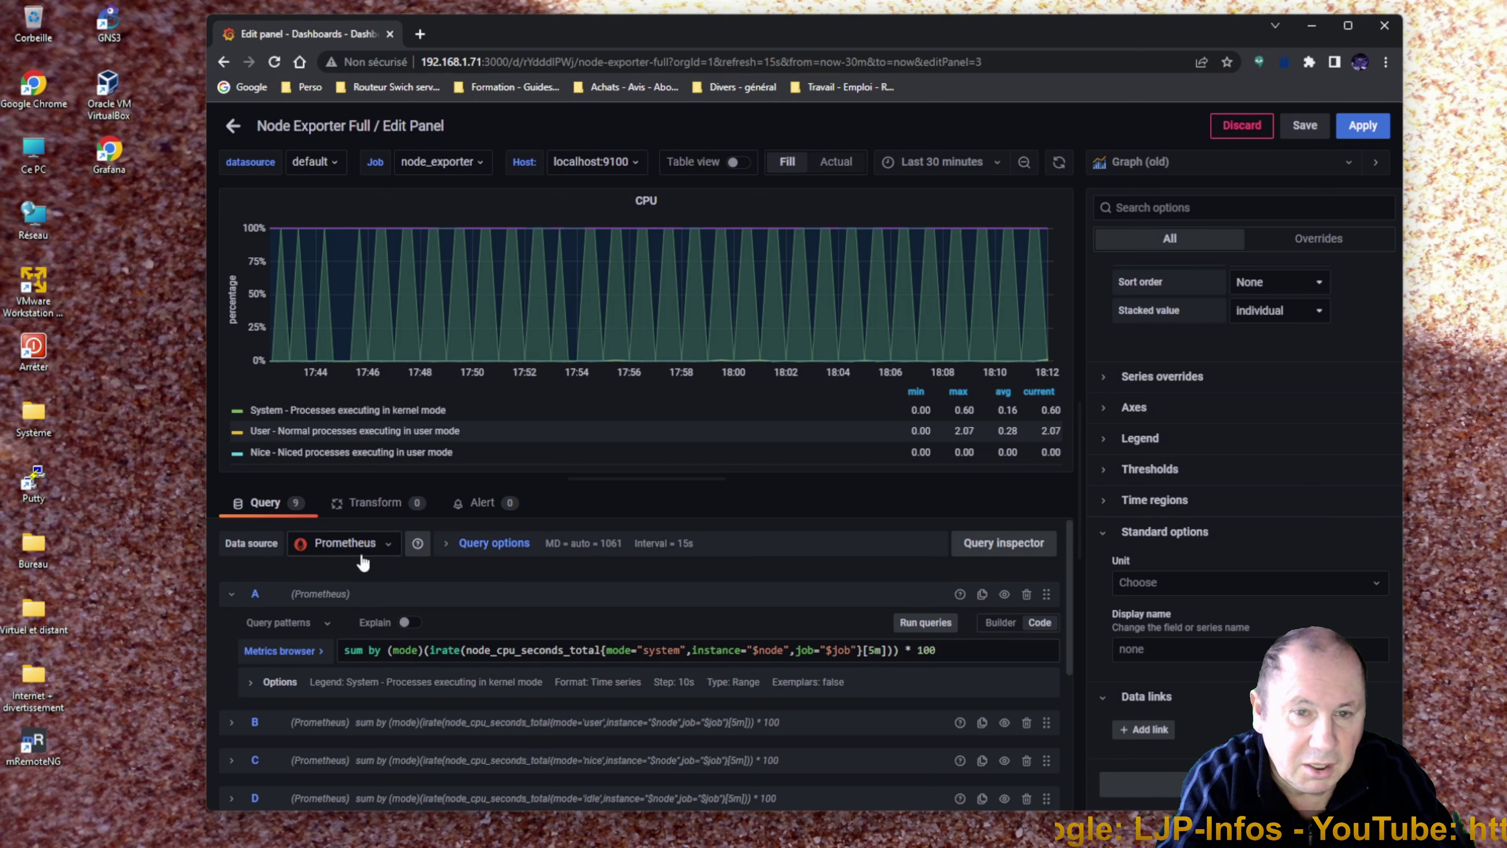
{"action": "left_click", "coordinate": [390, 553]}
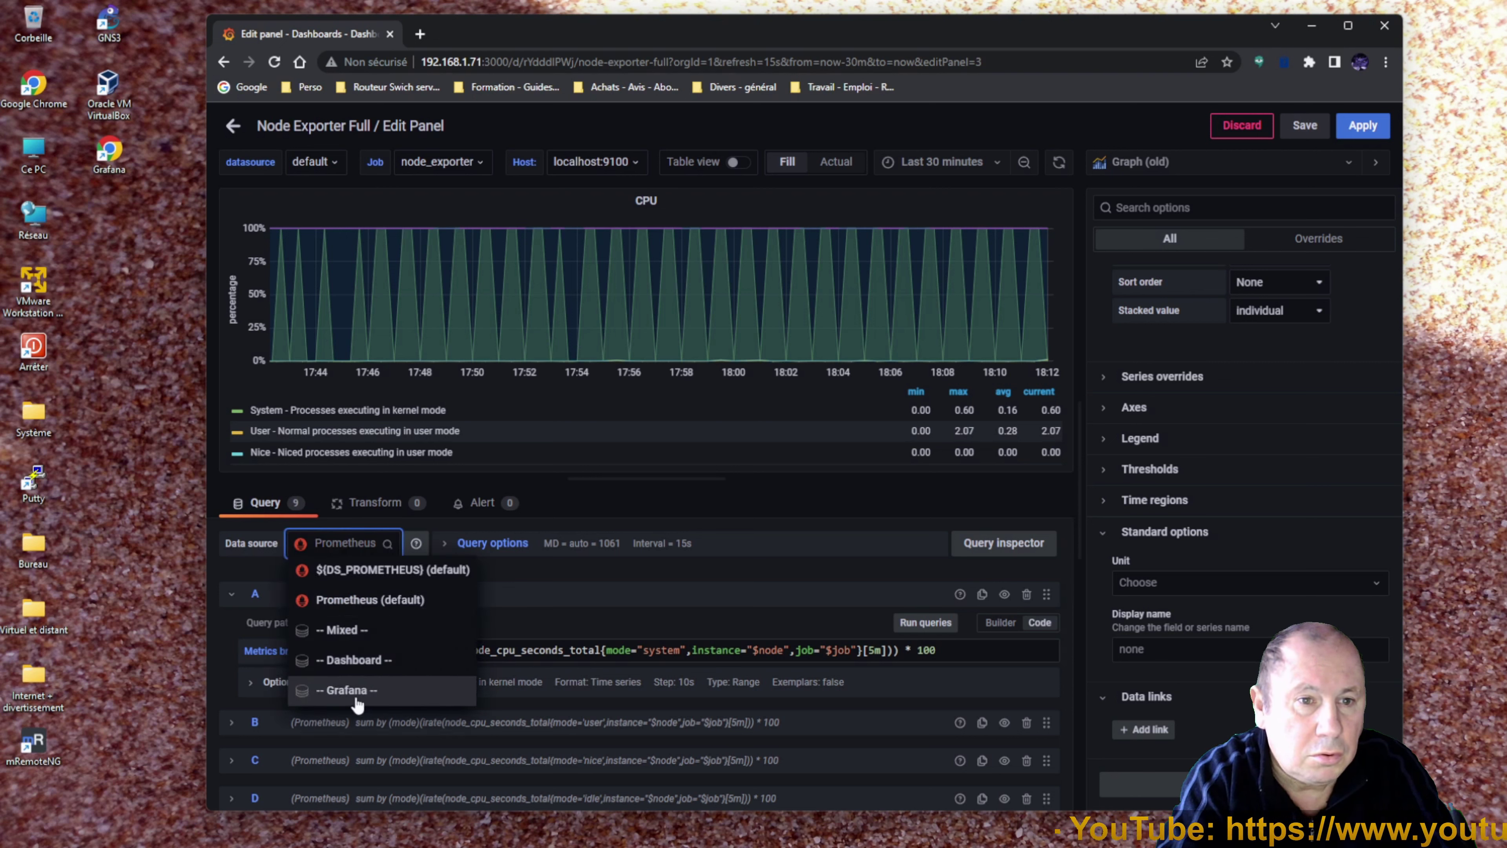
{"action": "left_click", "coordinate": [549, 577]}
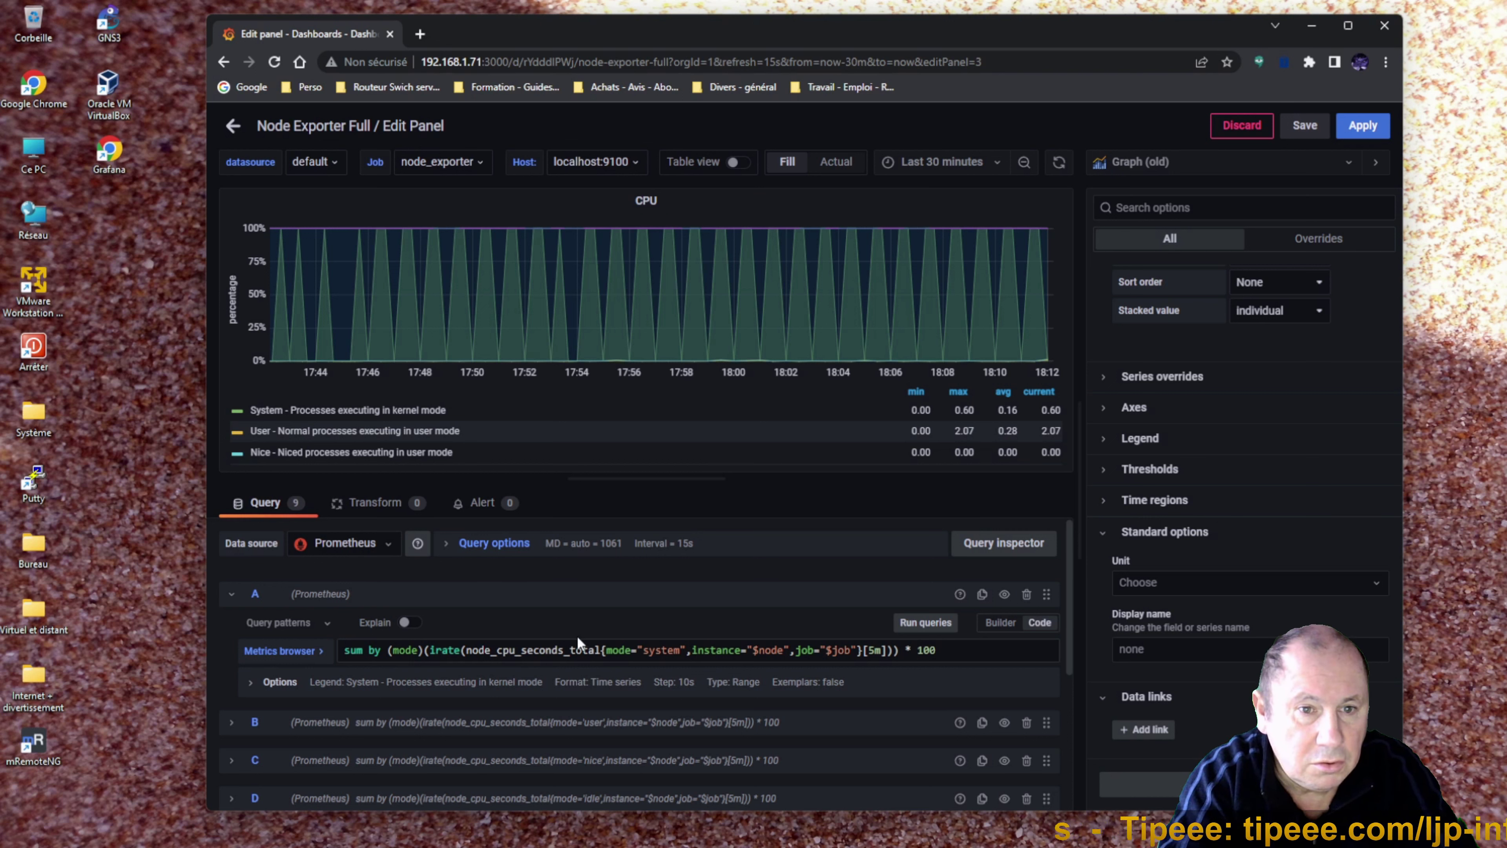
Look through the available metrics and labels in query A's metrics browser, and close it without selecting any.
{"action": "left_click", "coordinate": [272, 652]}
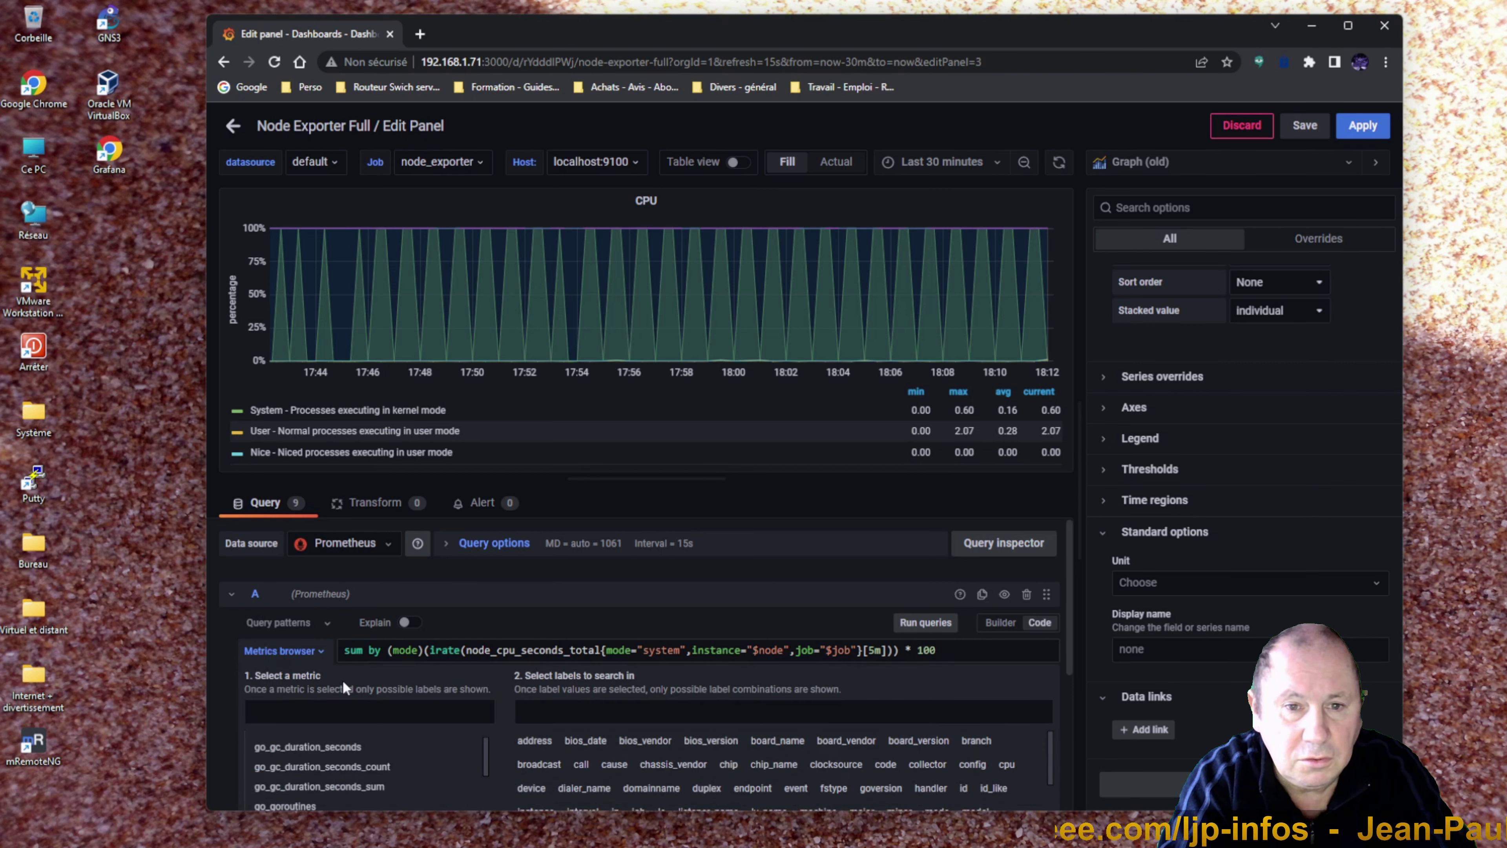
{"action": "scroll", "coordinate": [356, 748], "scroll_direction": "down", "scroll_amount": 10}
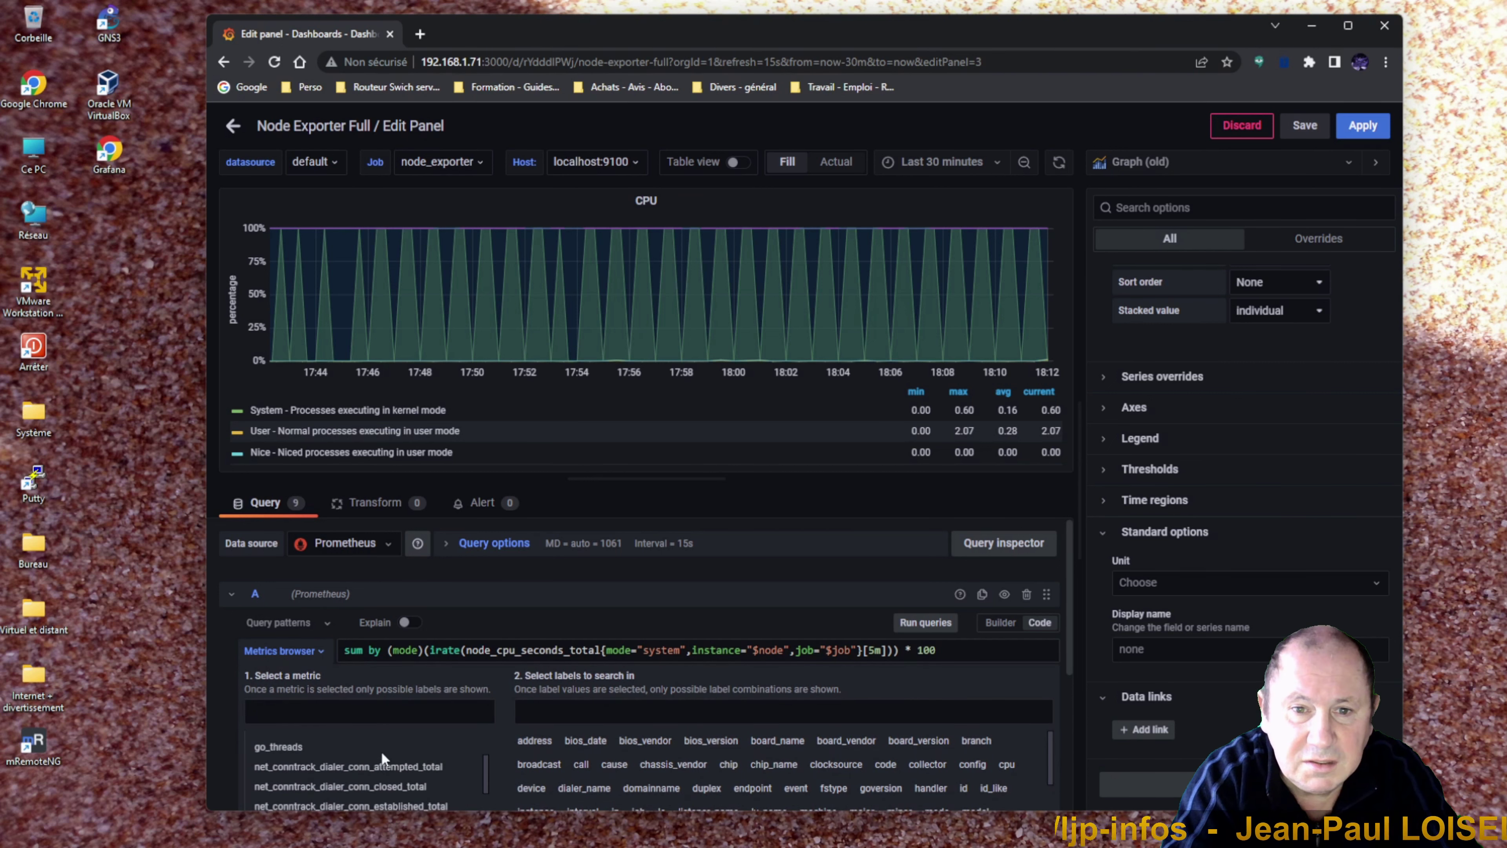
{"action": "scroll", "coordinate": [388, 771], "scroll_direction": "down", "scroll_amount": 10}
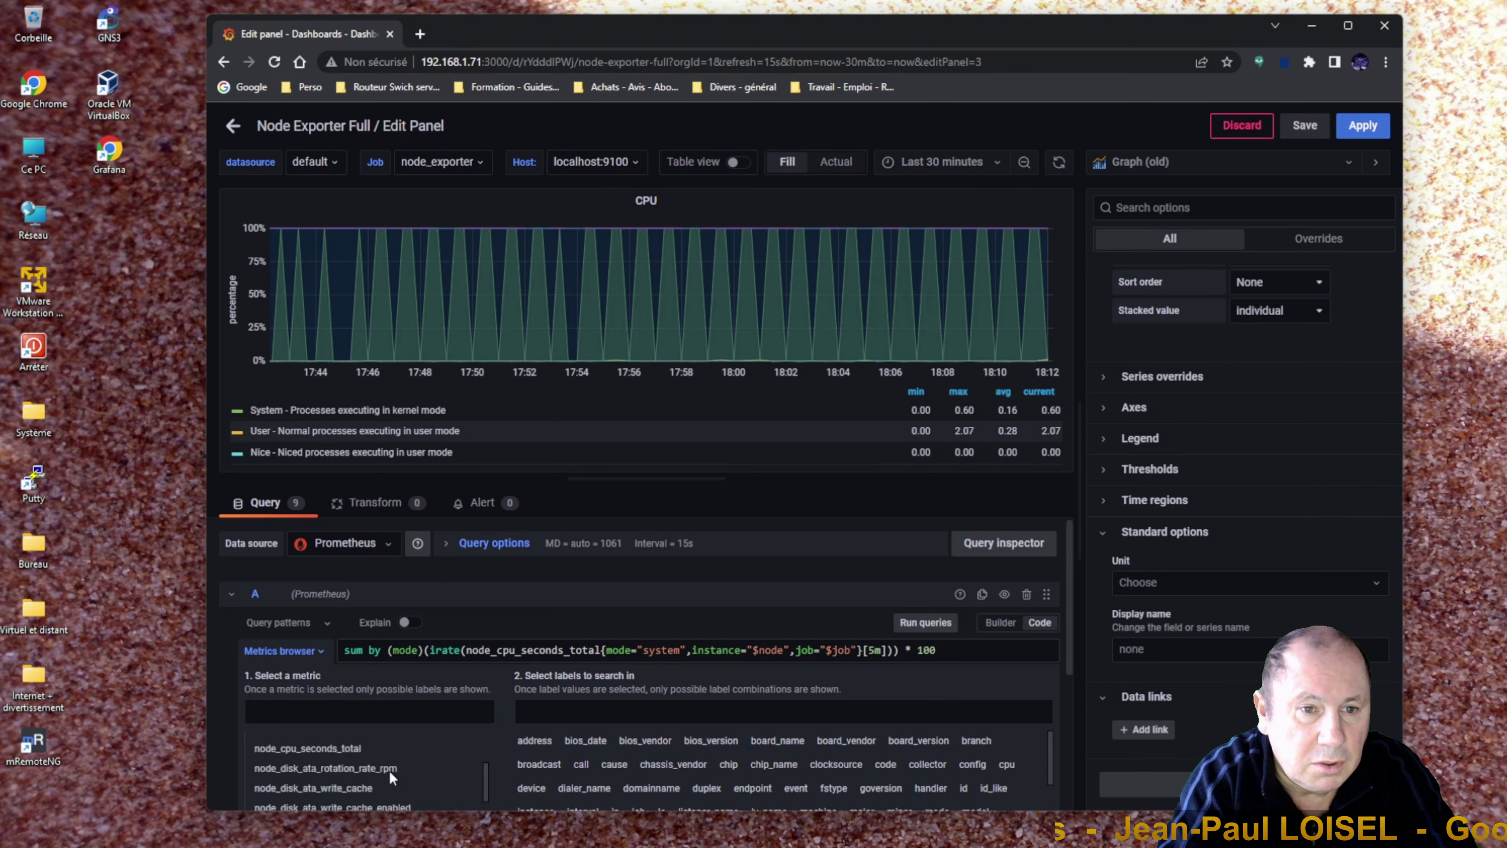
{"action": "scroll", "coordinate": [388, 771], "scroll_direction": "up", "scroll_amount": 20}
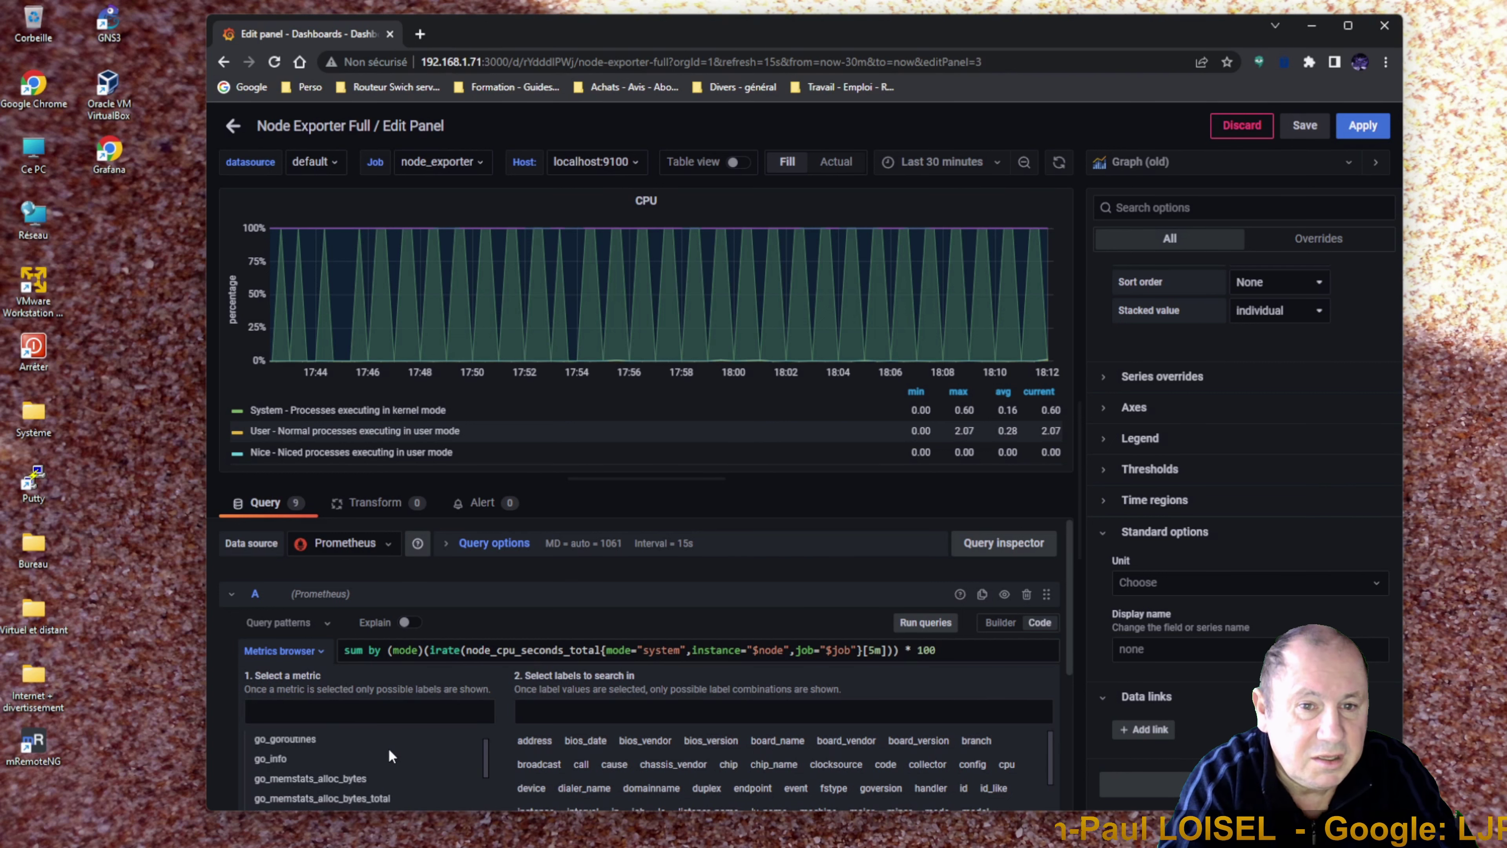
{"action": "scroll", "coordinate": [388, 749], "scroll_direction": "up", "scroll_amount": 2}
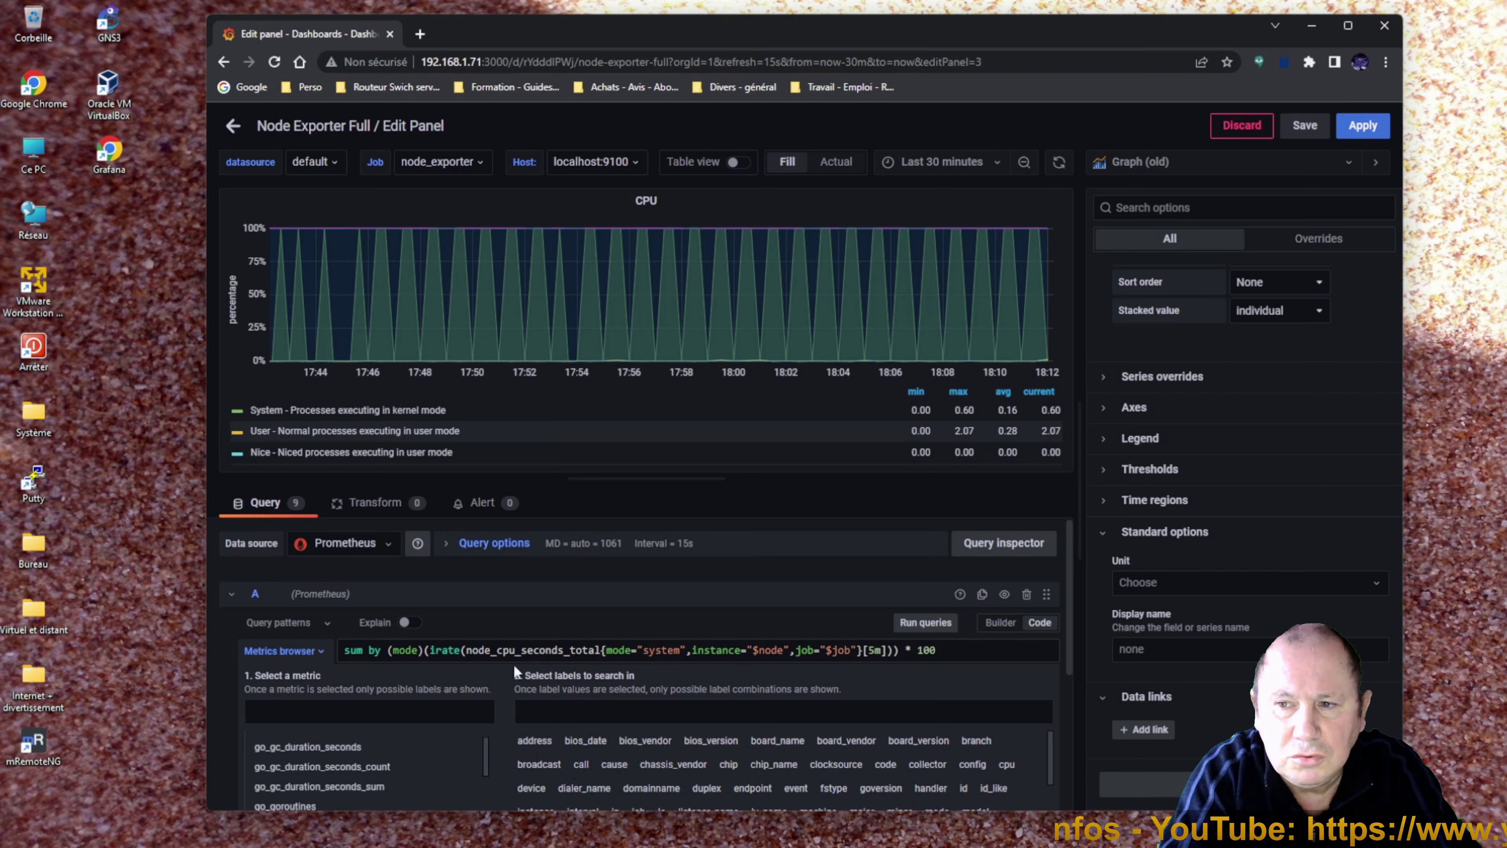
{"action": "left_click", "coordinate": [282, 651]}
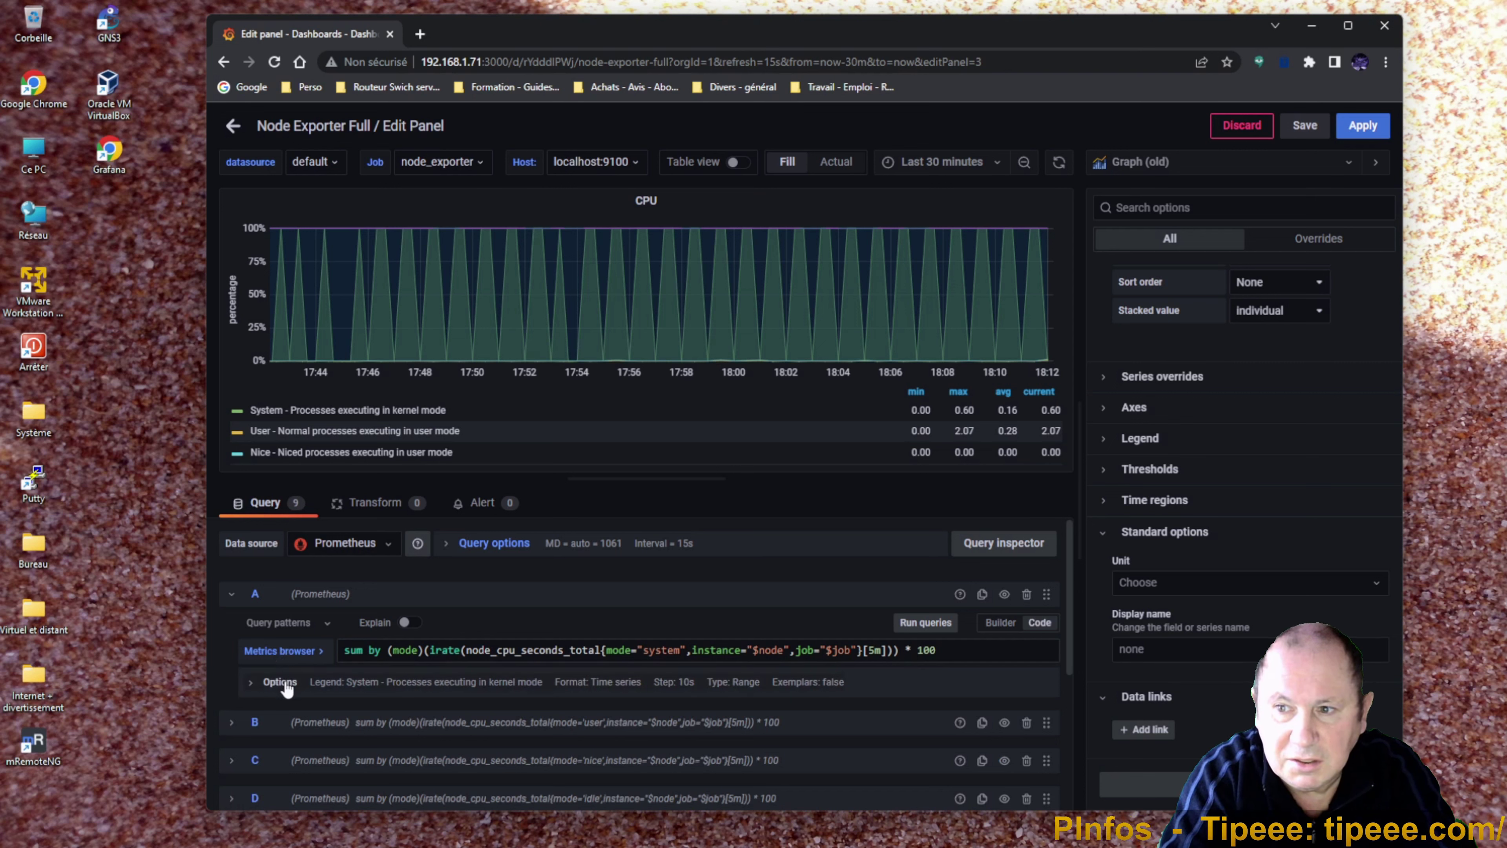
Expand query A's options and examine its legend, minimum step, format, type and resolution settings.
{"action": "left_click", "coordinate": [250, 683]}
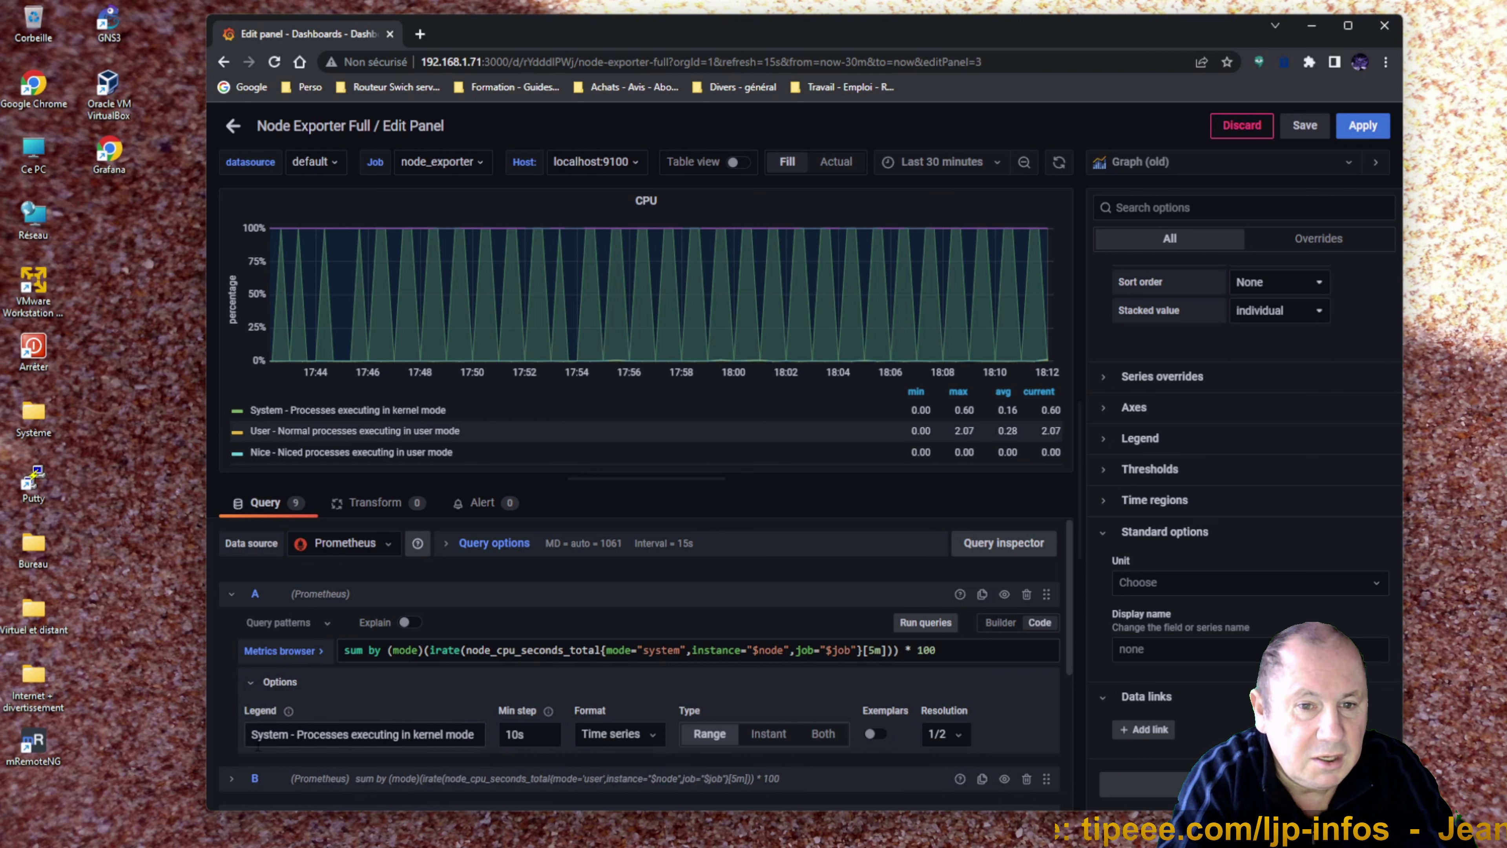
{"action": "double_click", "coordinate": [269, 734]}
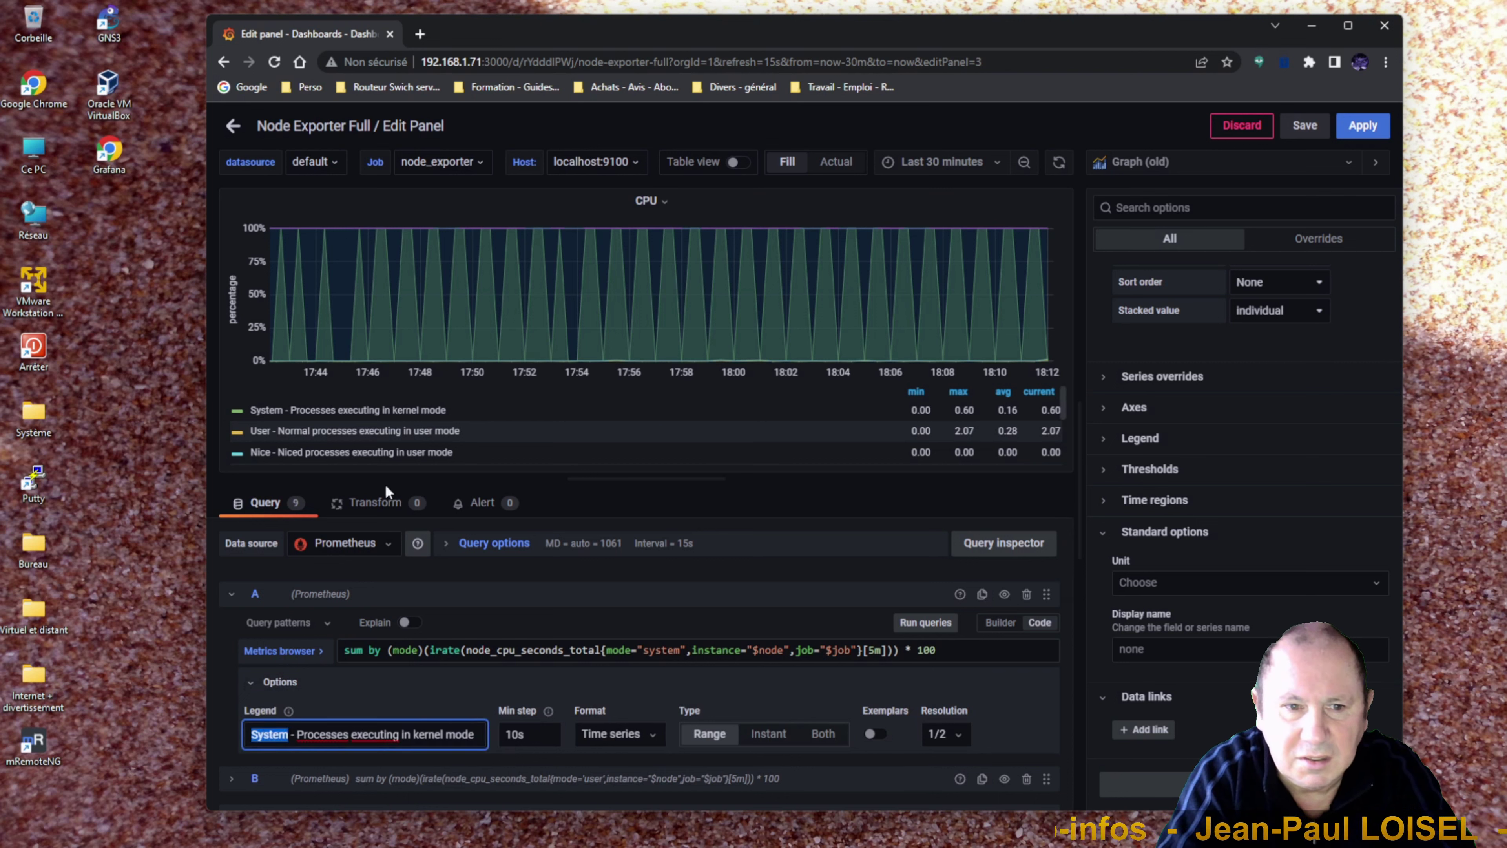
{"action": "left_click", "coordinate": [439, 691]}
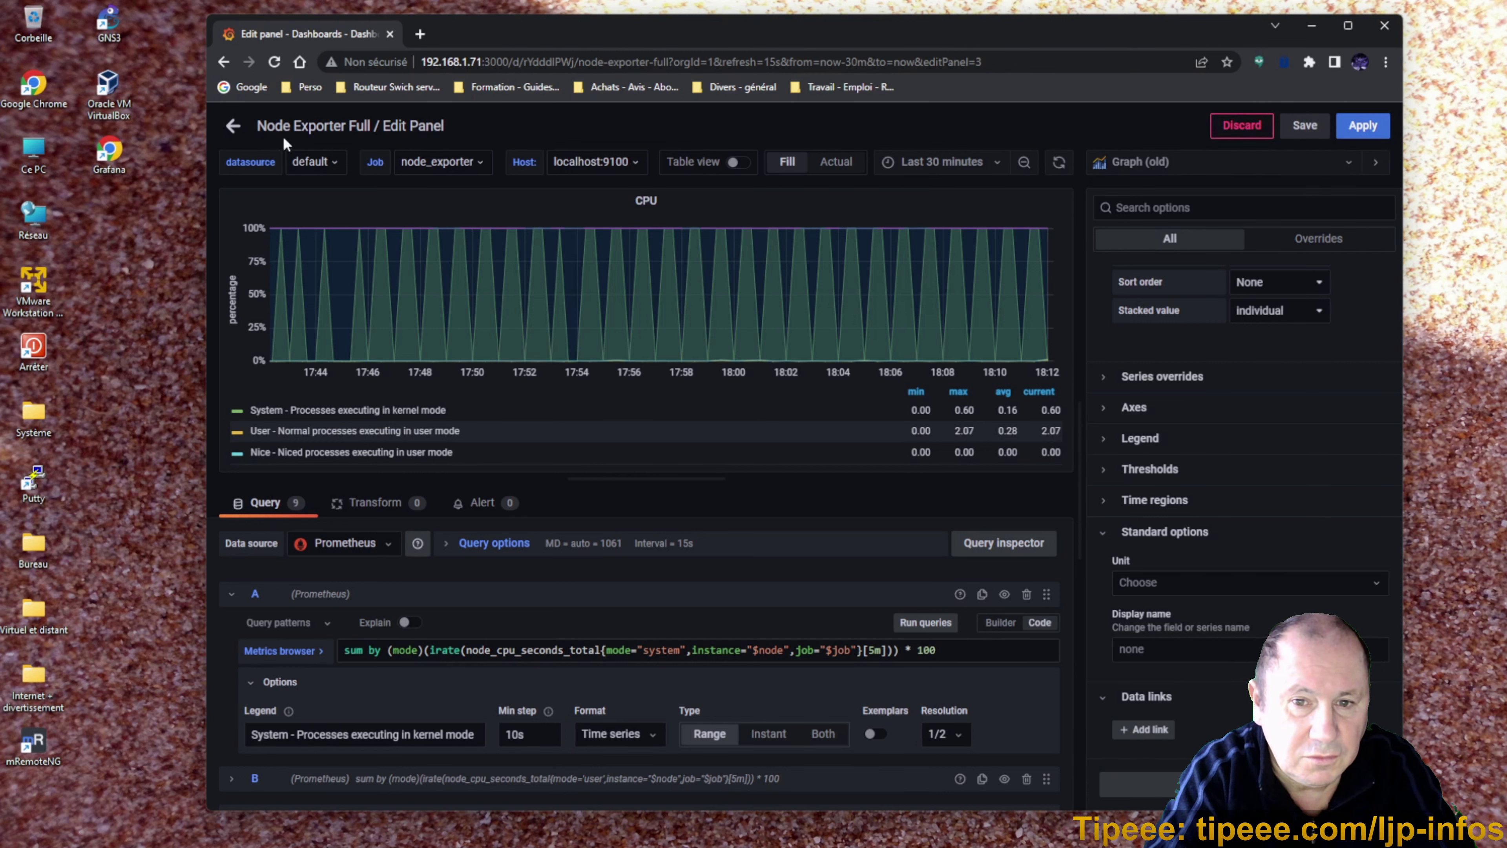
Return to the Node Exporter Full dashboard and add a new panel to it.
{"action": "left_click", "coordinate": [232, 126]}
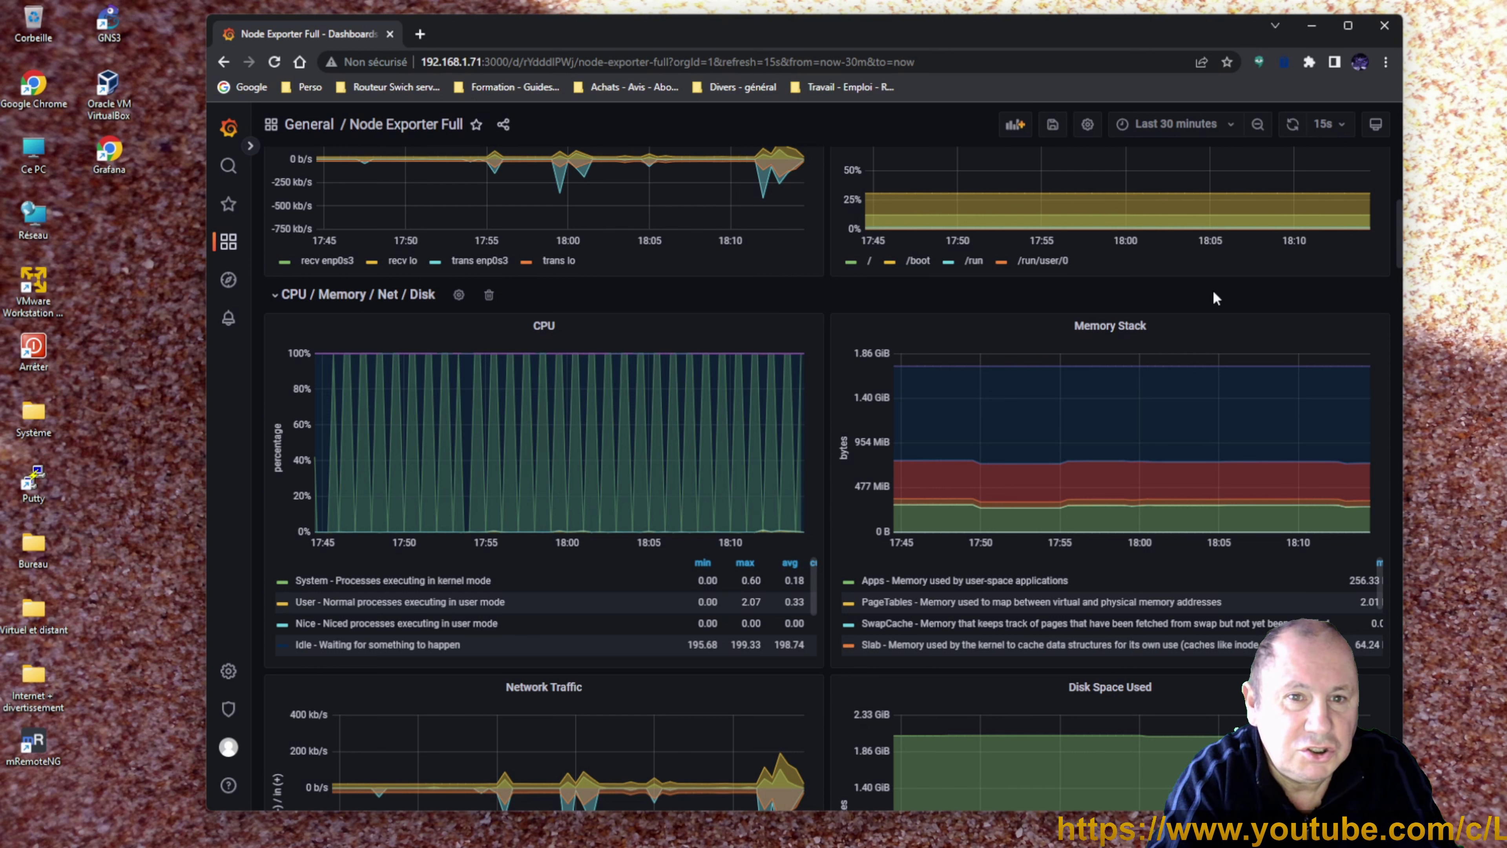
{"action": "scroll", "coordinate": [1213, 290], "scroll_direction": "up", "scroll_amount": 8}
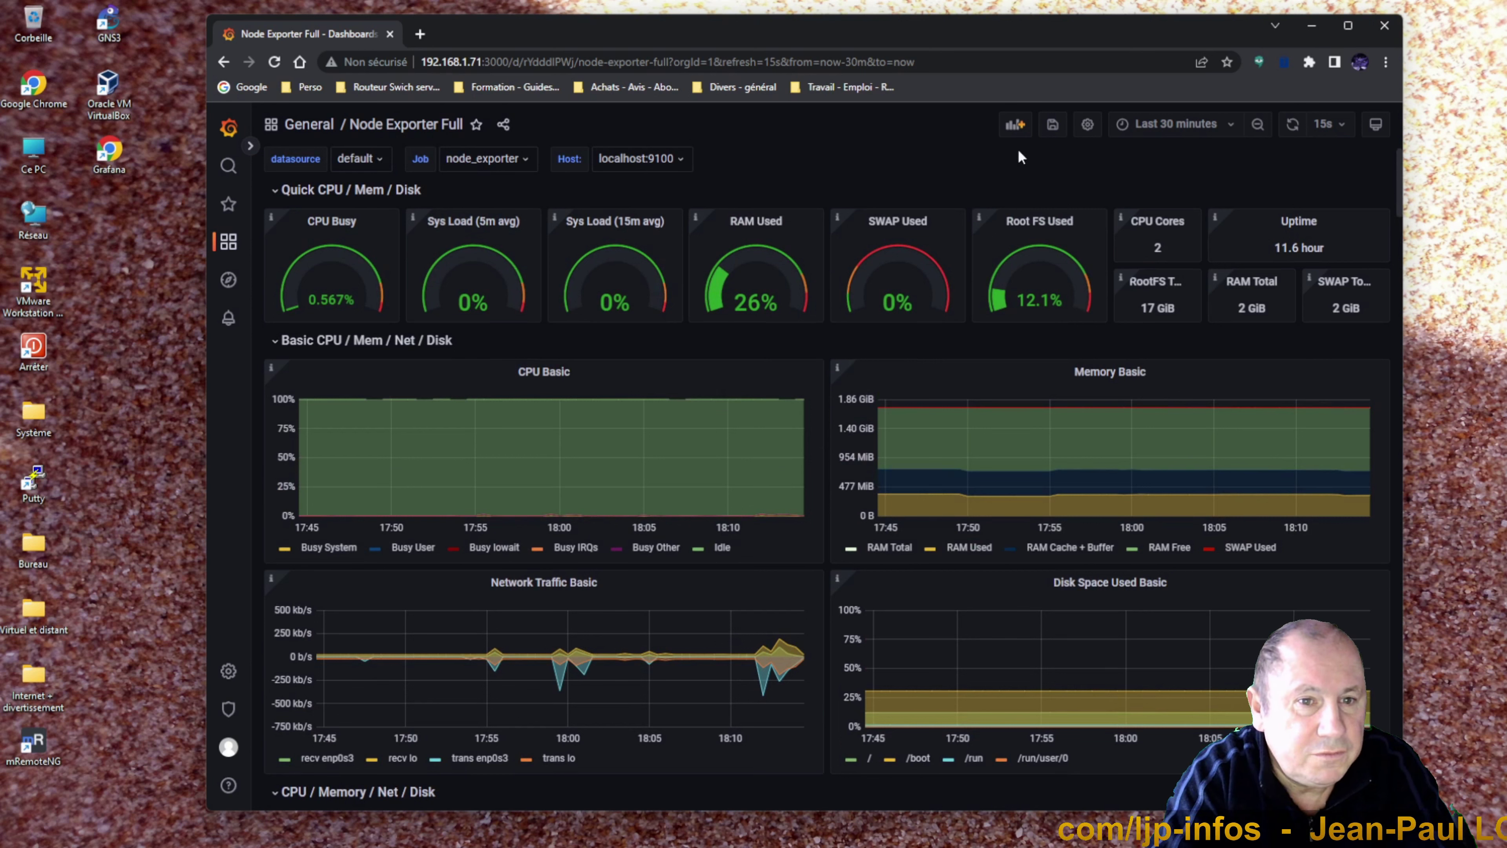
{"action": "left_click", "coordinate": [1015, 125]}
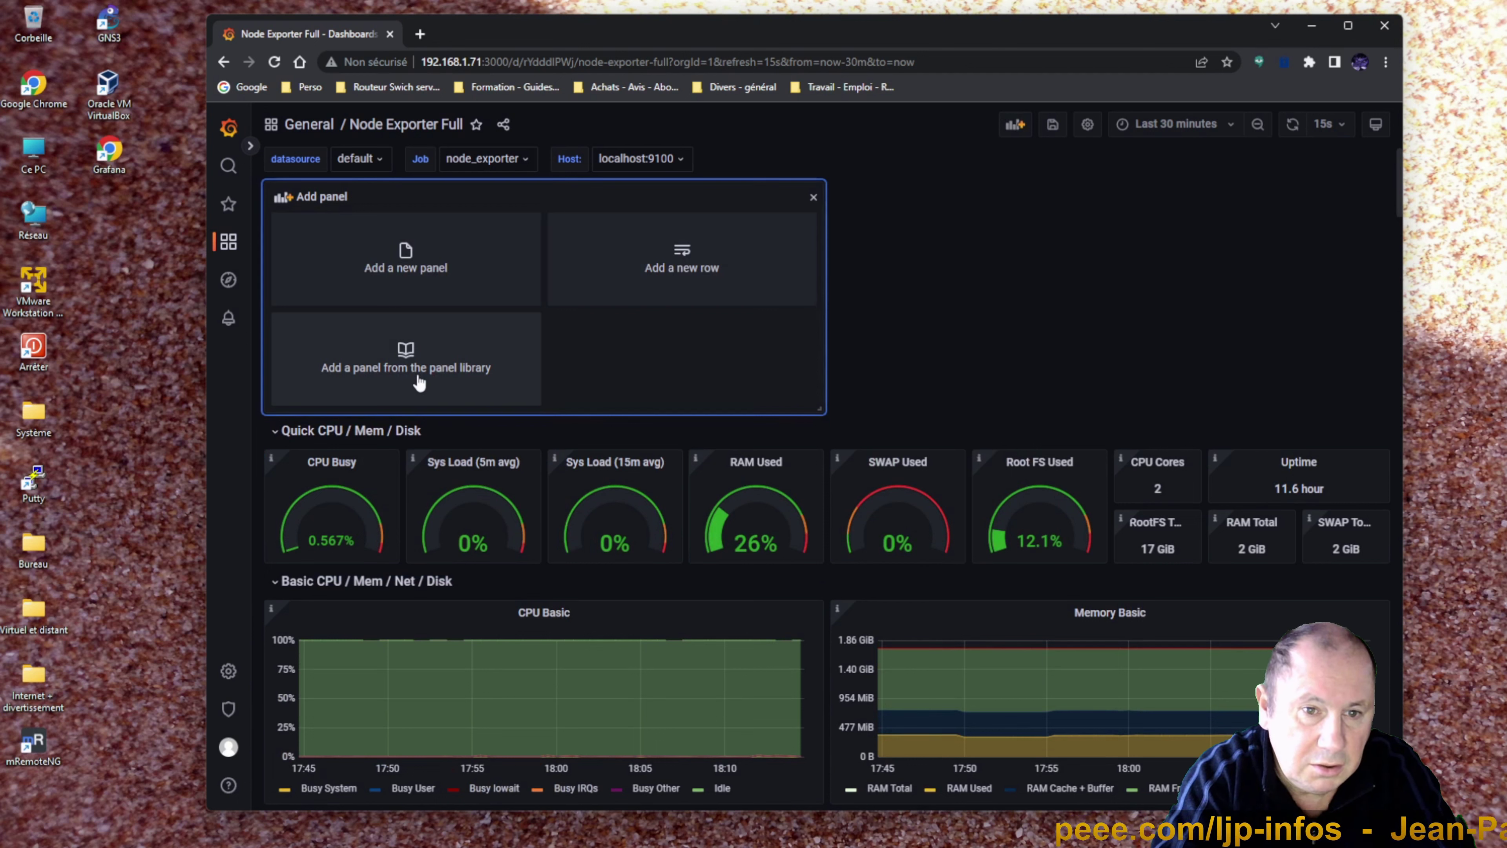
{"action": "left_click", "coordinate": [428, 276]}
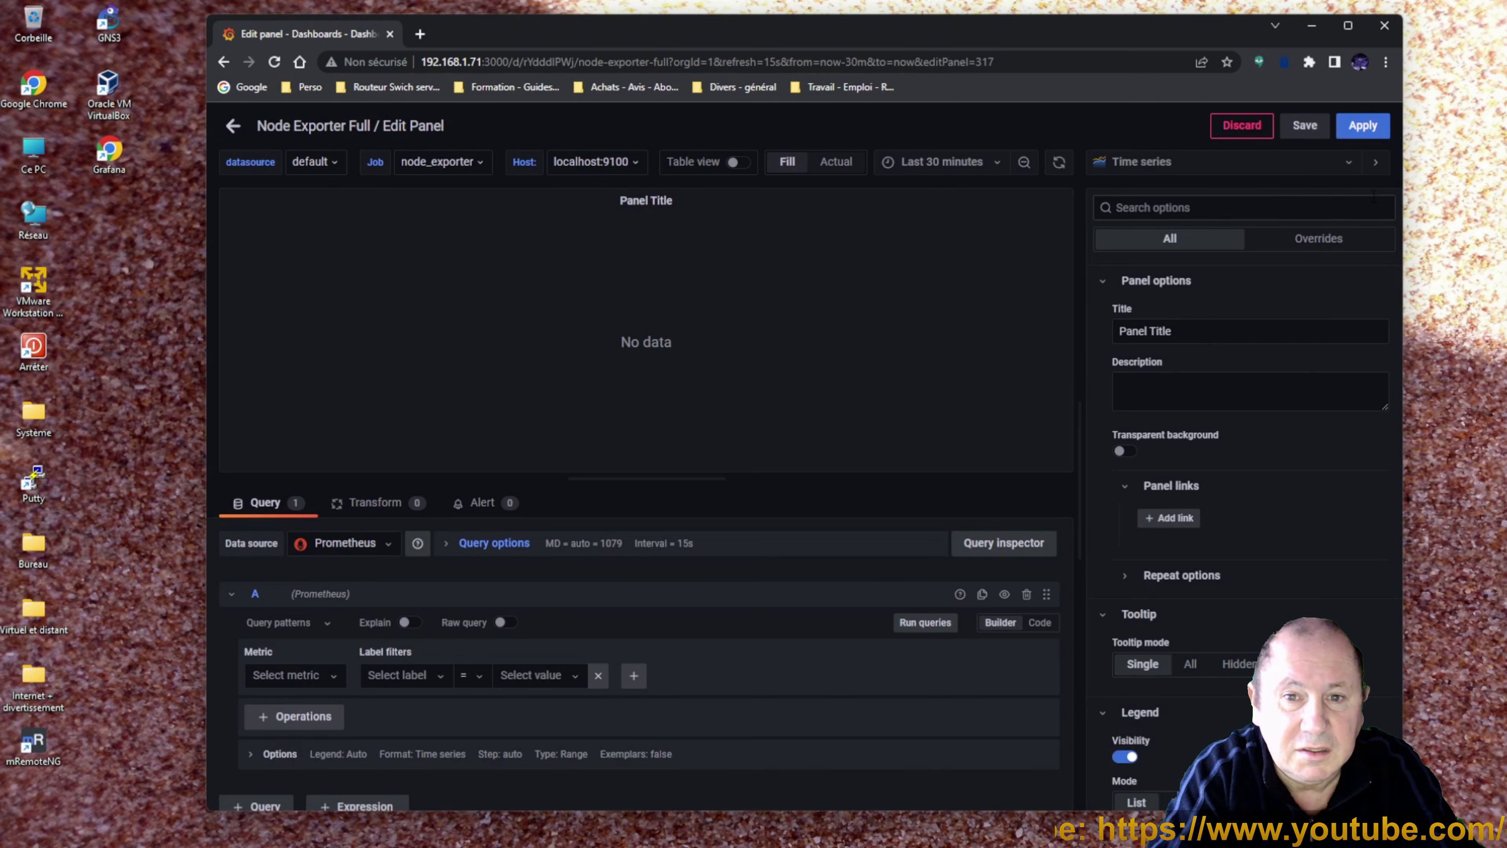
View the available visualization types, keeping Time series, and set the panel title to "Mon panneau".
{"action": "left_click", "coordinate": [1349, 169]}
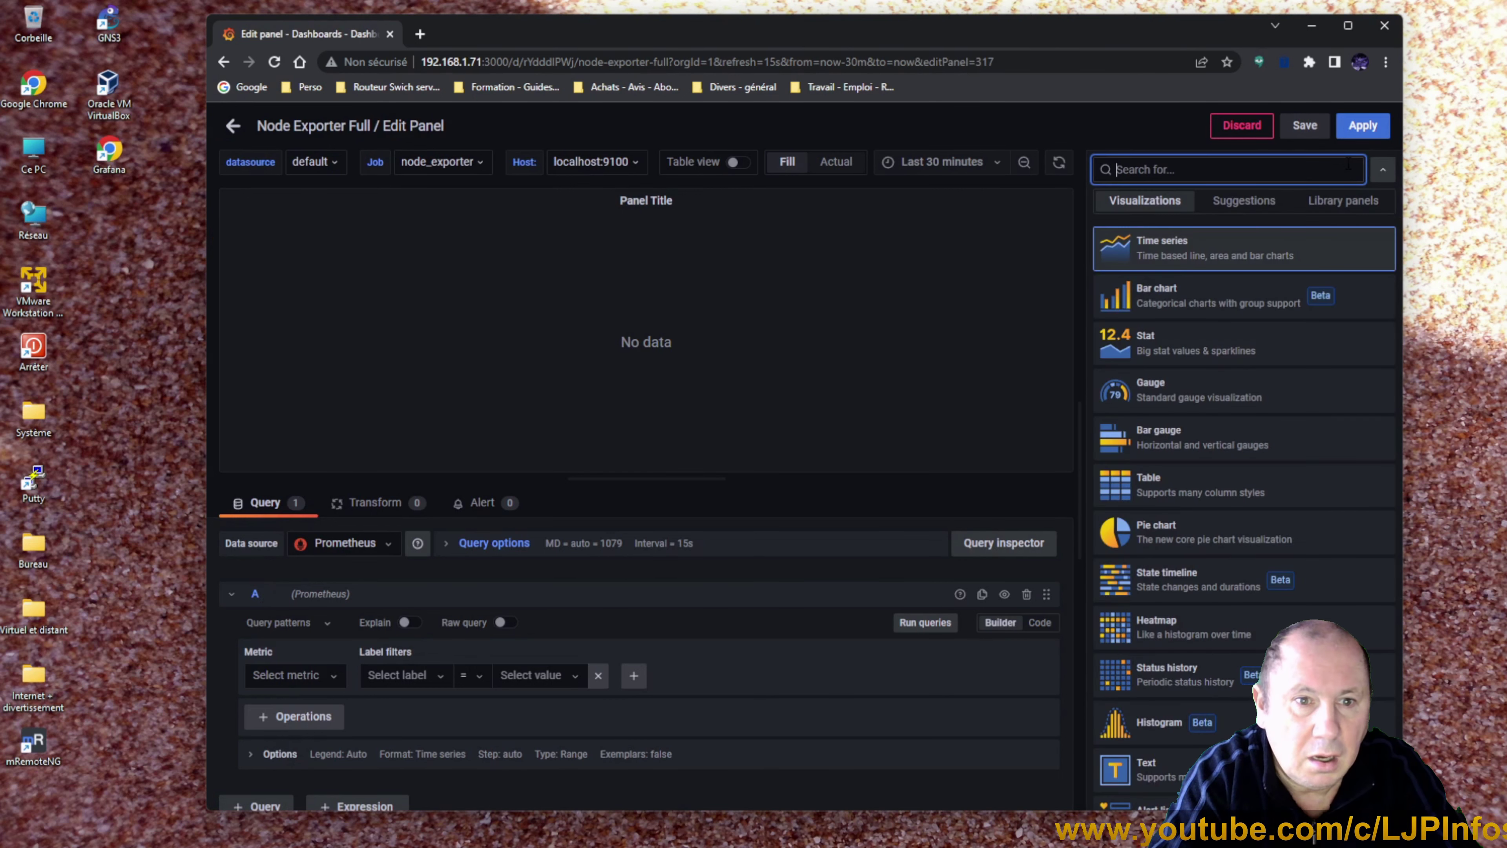
{"action": "left_click", "coordinate": [1380, 169]}
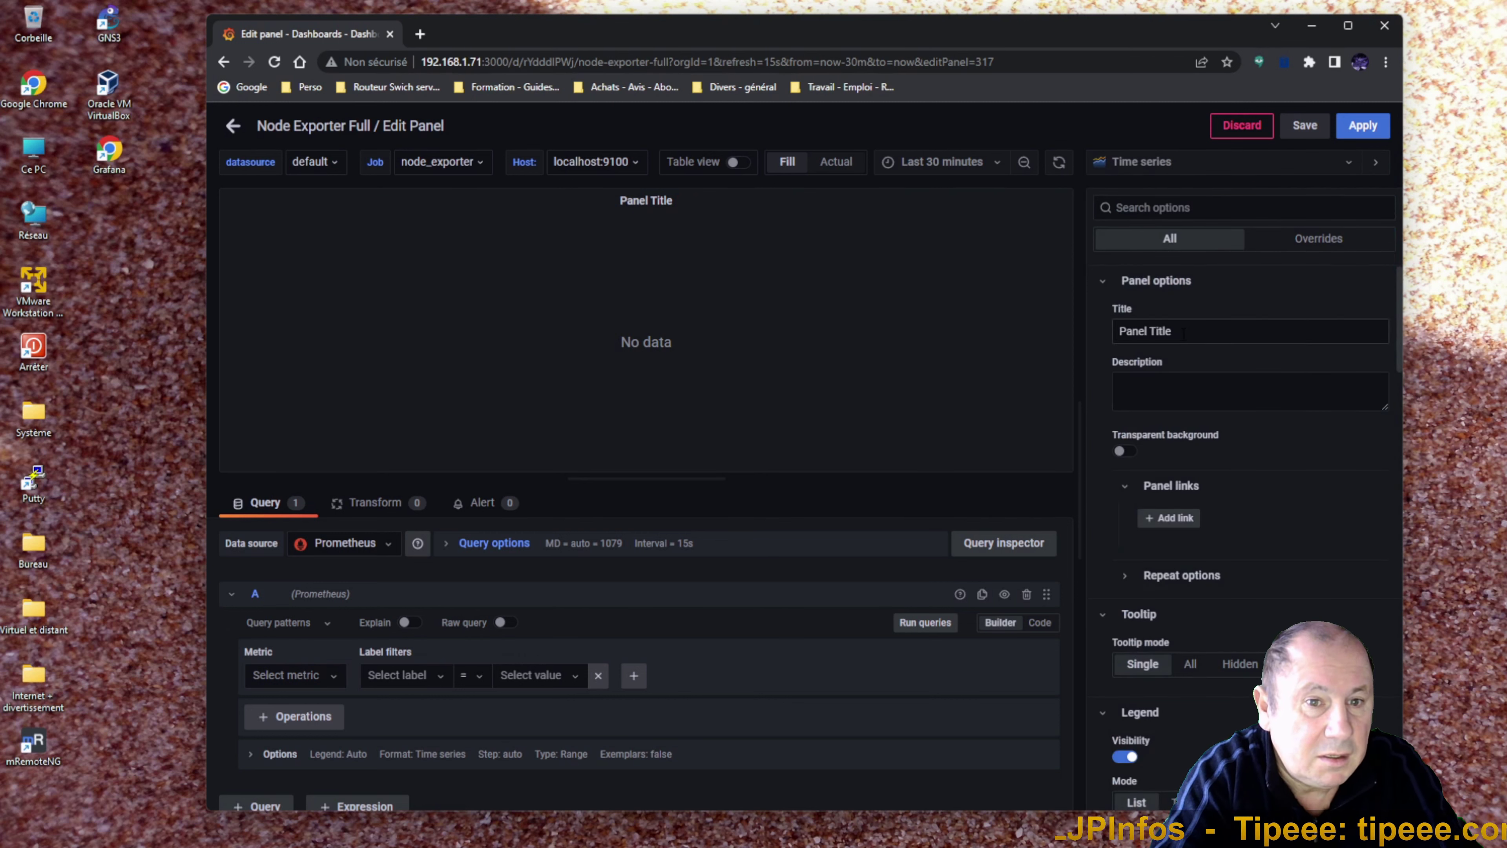
{"action": "left_click_drag", "start_coordinate": [1172, 330], "coordinate": [1123, 330]}
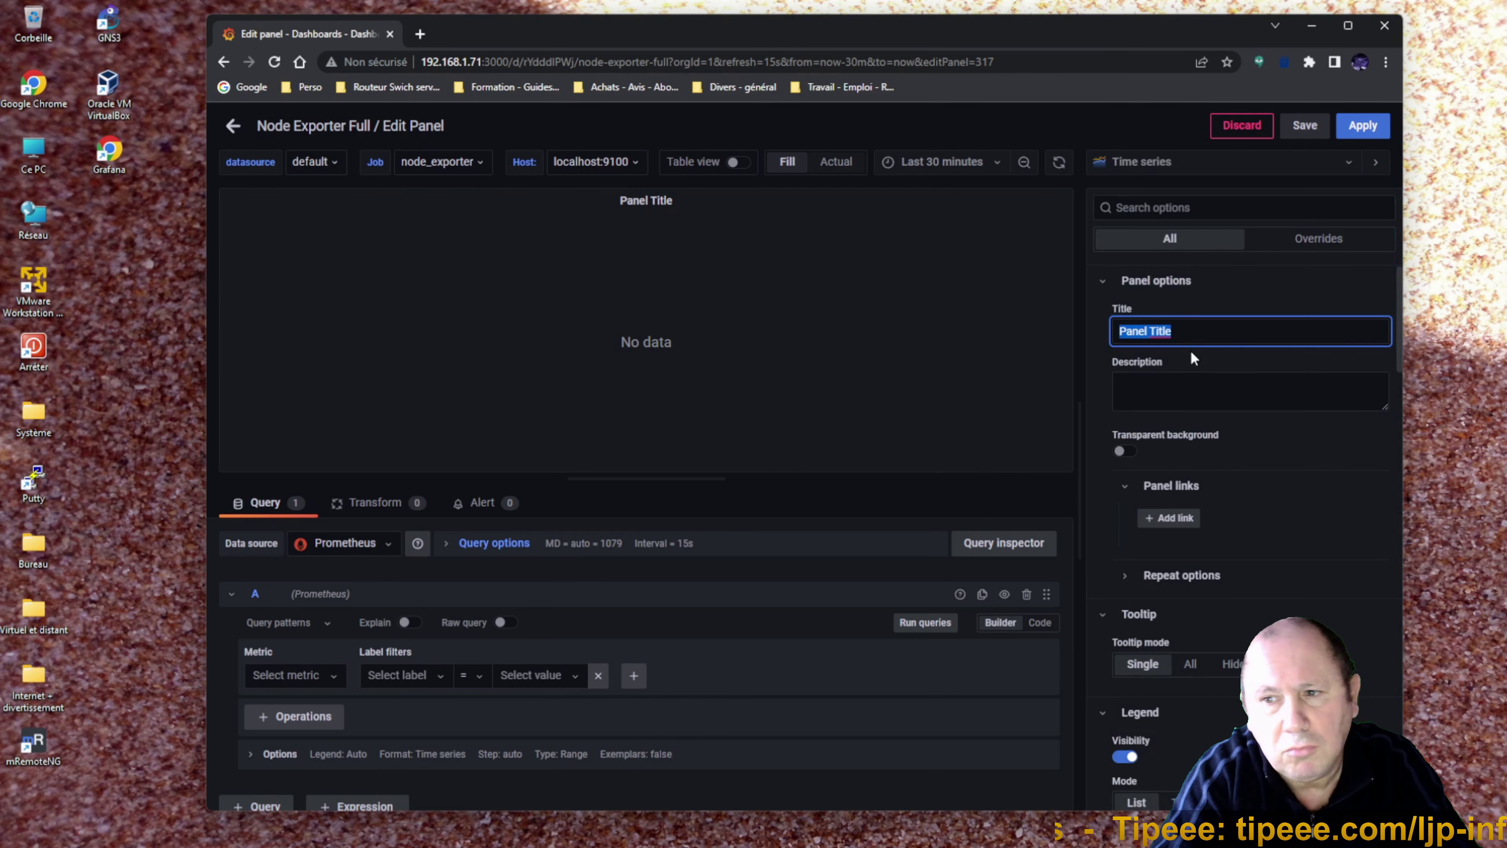
{"action": "type", "text": "Mon p"}
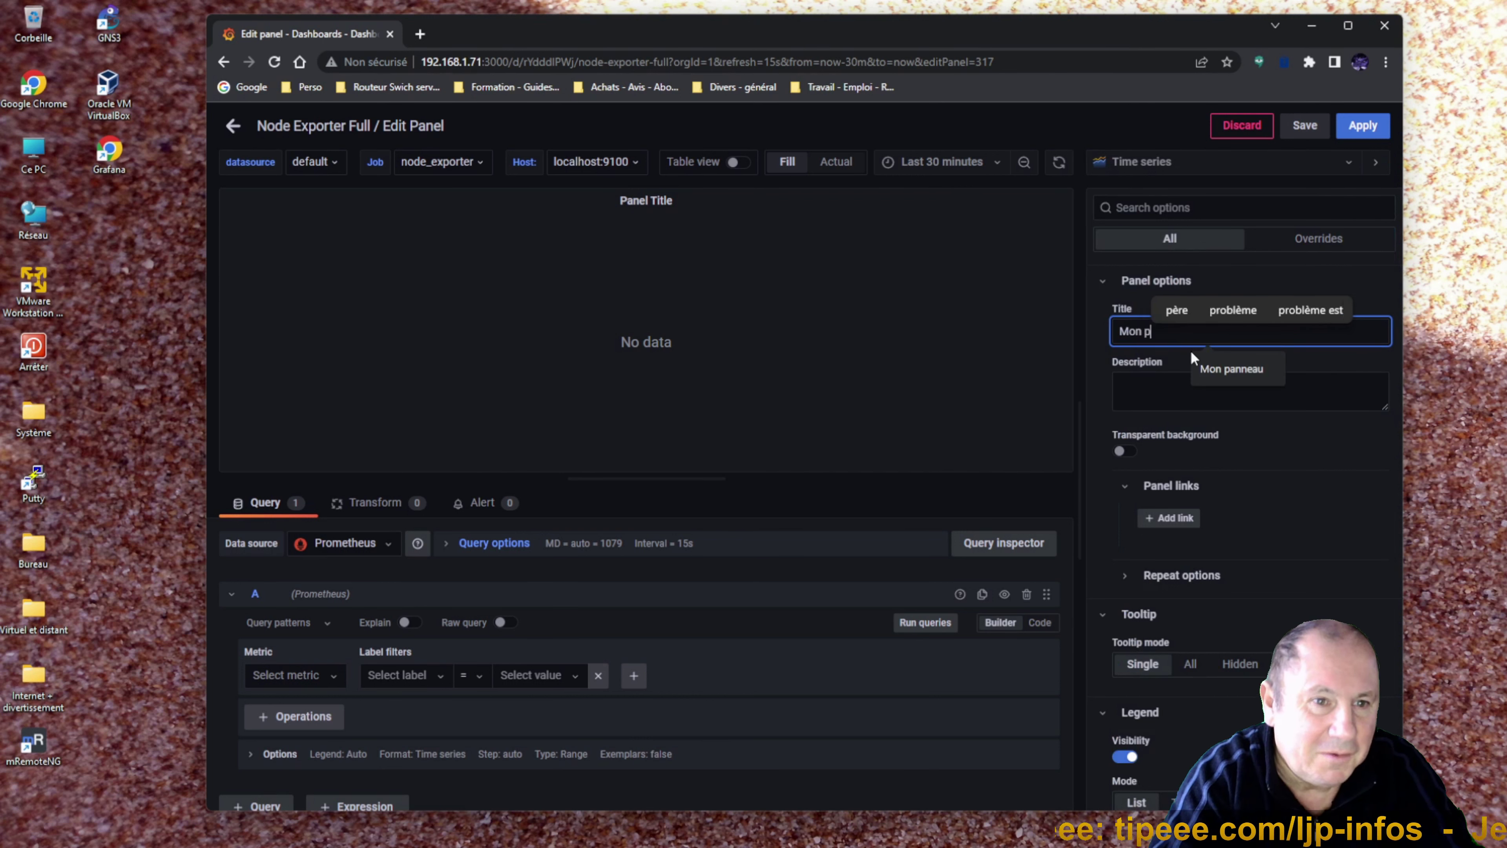
{"action": "type", "text": "anneau"}
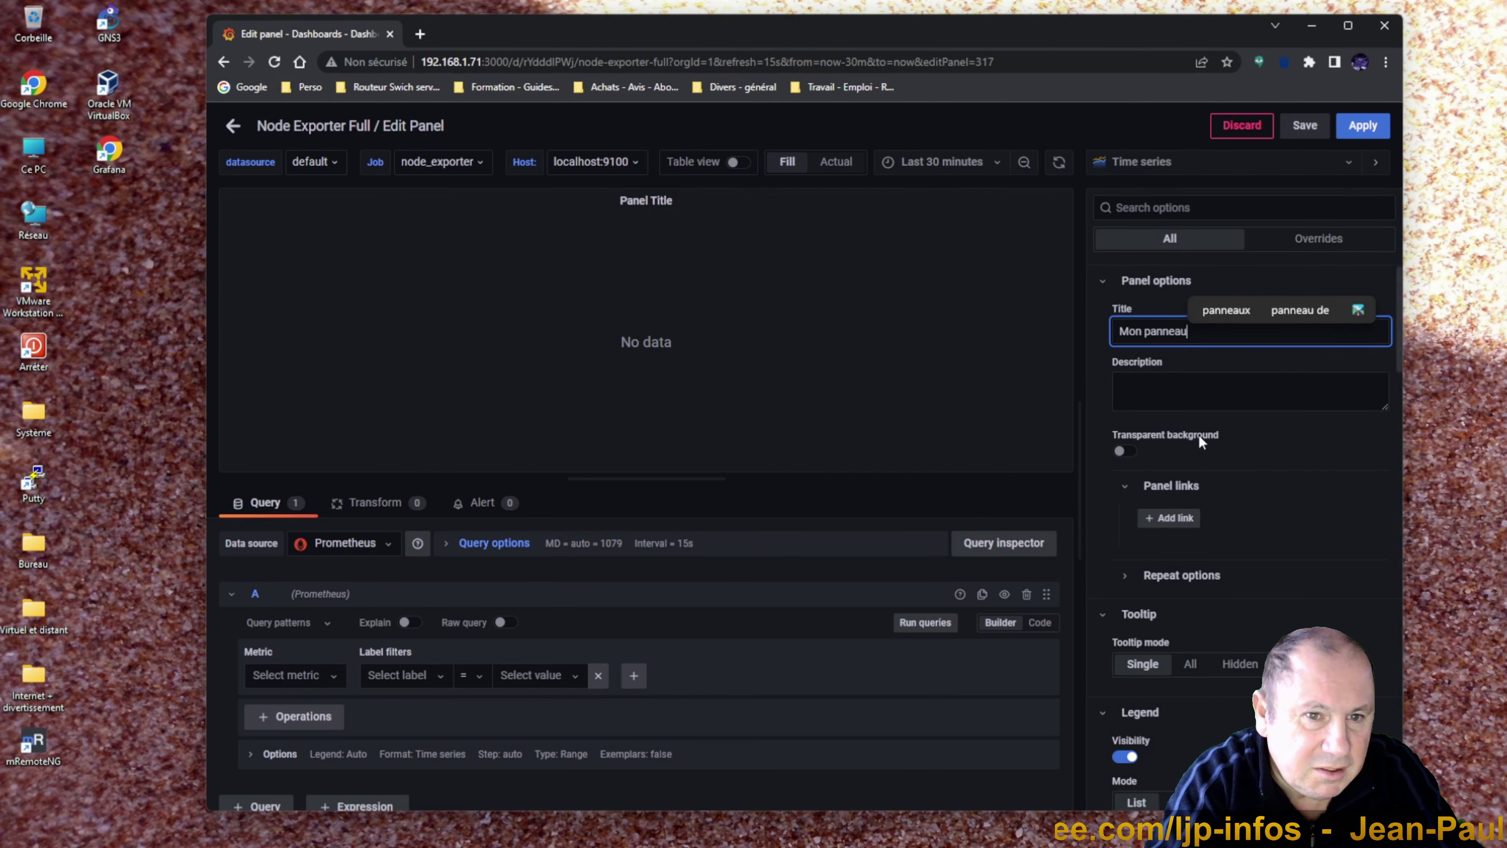
{"action": "left_click", "coordinate": [1207, 408]}
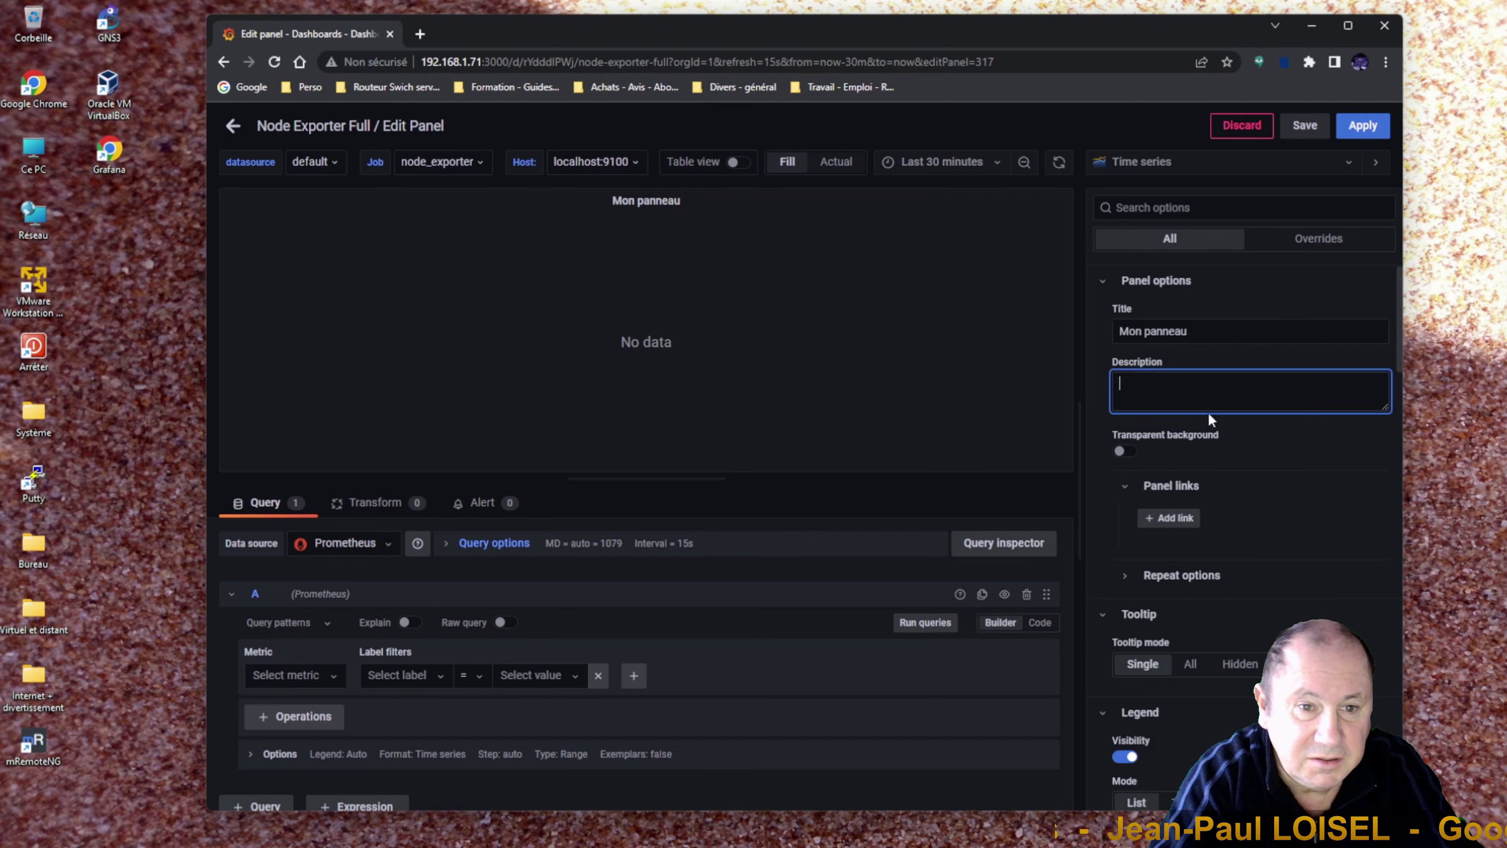
Look through the new panel's legend and axis options and the query builder's settings for query A.
{"action": "scroll", "coordinate": [1204, 427], "scroll_direction": "down", "scroll_amount": 8}
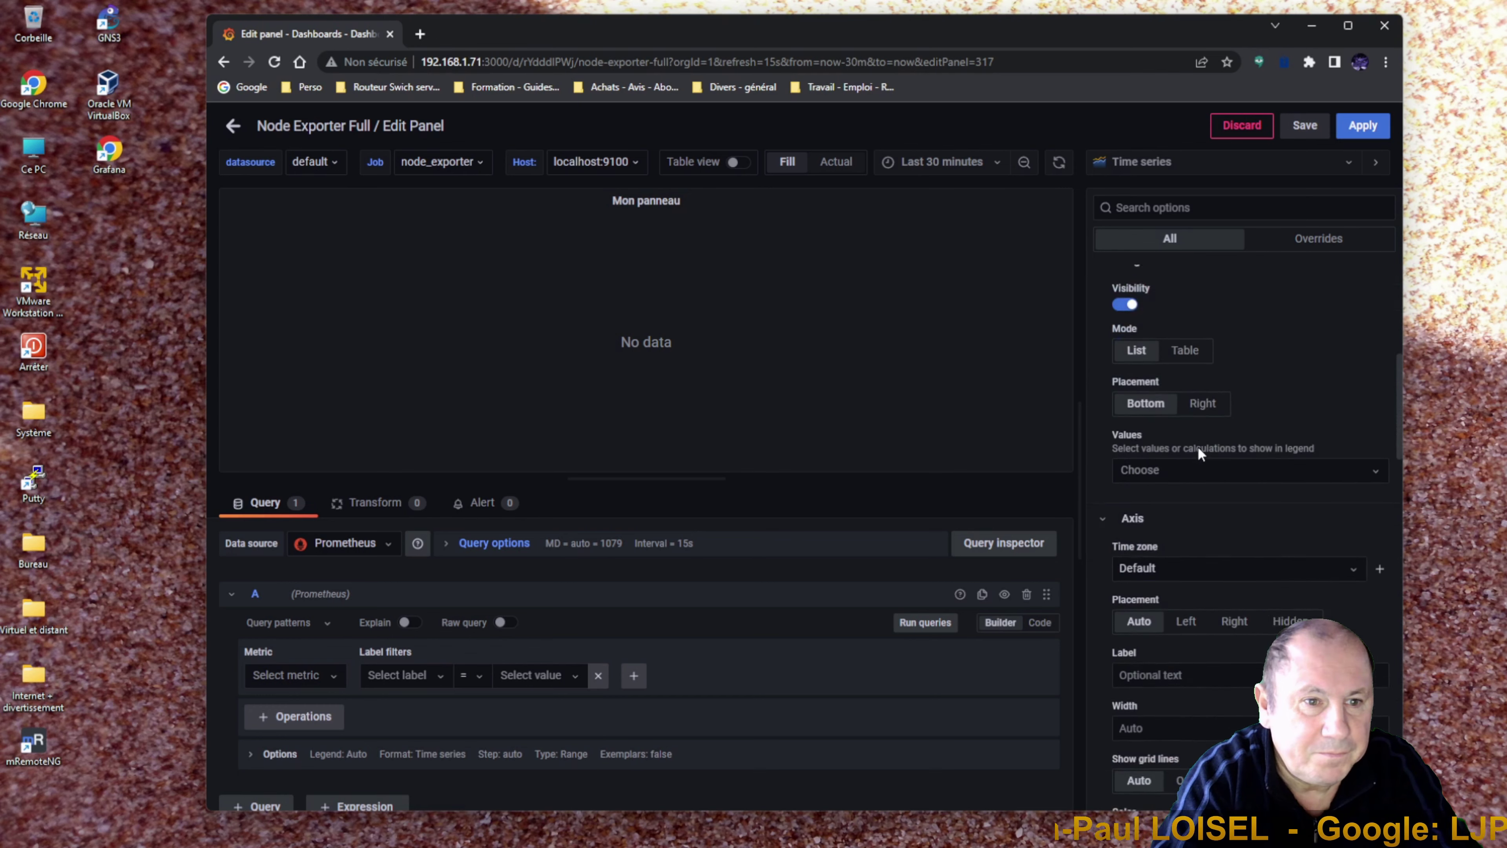
{"action": "scroll", "coordinate": [1198, 454], "scroll_direction": "down", "scroll_amount": 3}
{"action": "scroll", "coordinate": [1199, 455], "scroll_direction": "up", "scroll_amount": 11}
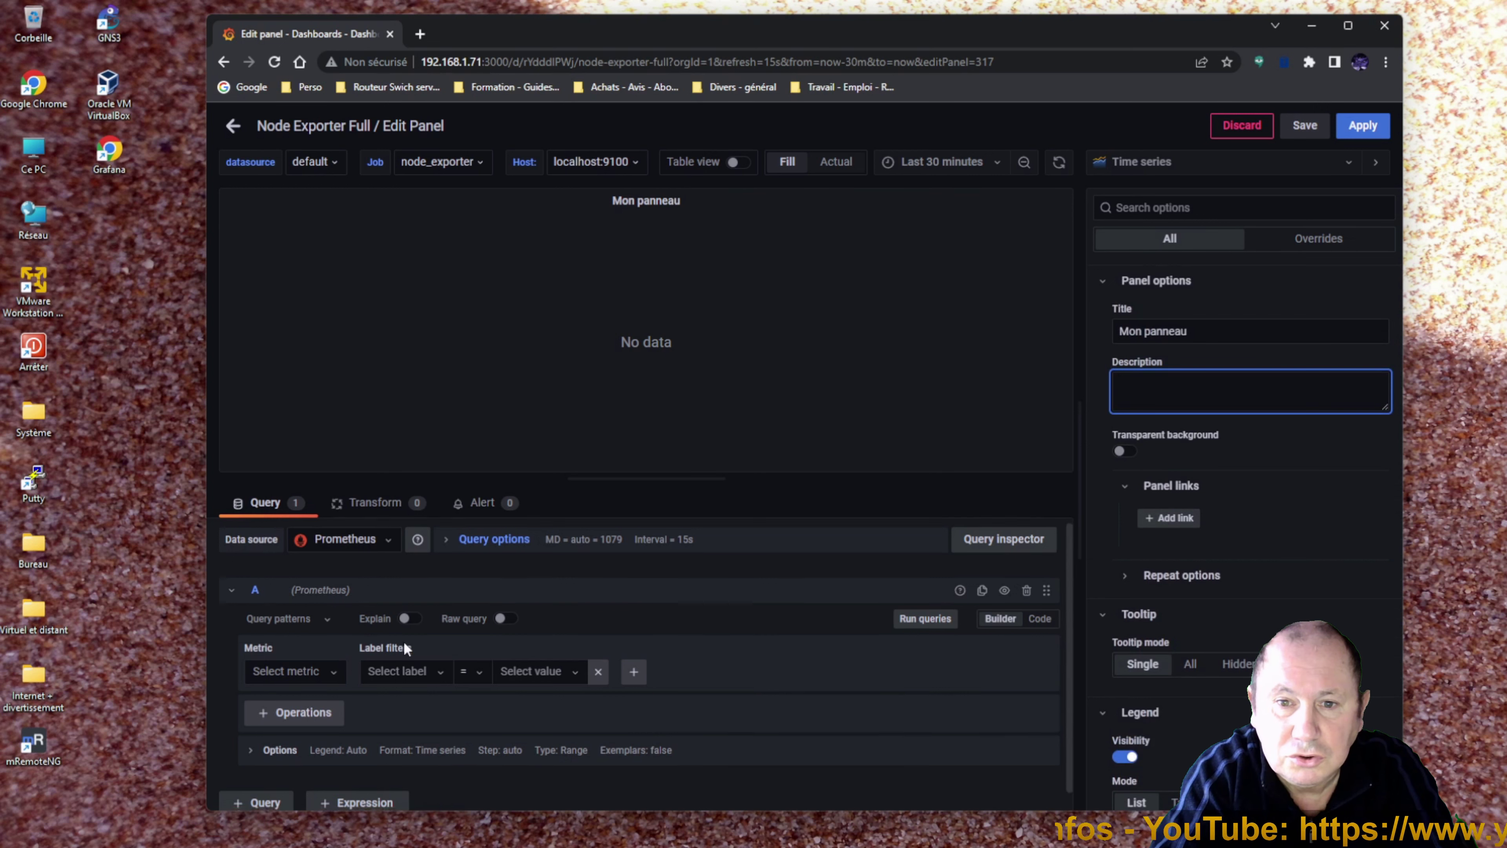
{"action": "scroll", "coordinate": [404, 644], "scroll_direction": "down", "scroll_amount": 1}
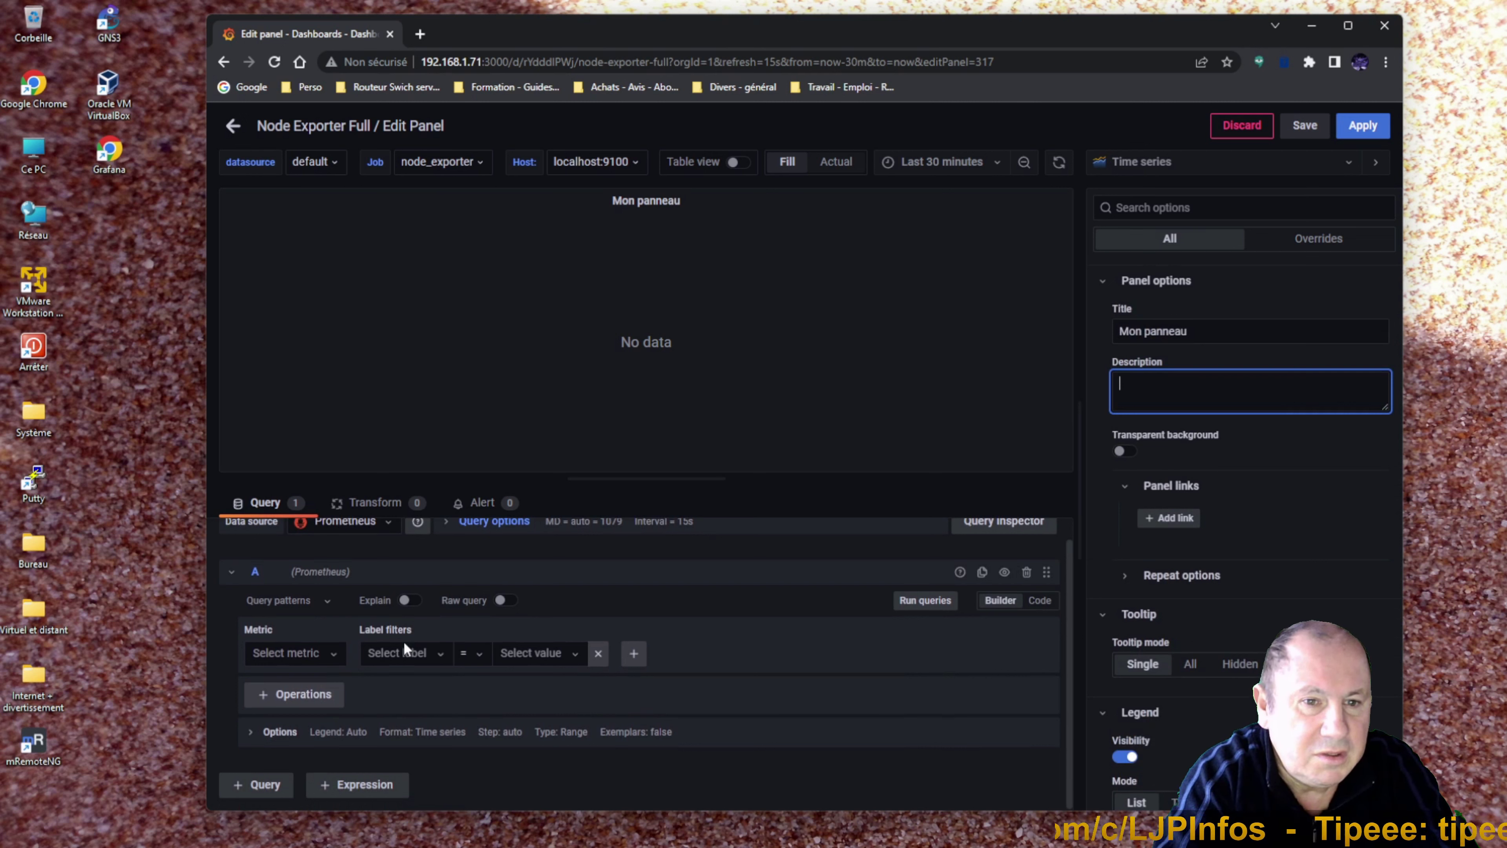
{"action": "scroll", "coordinate": [406, 651], "scroll_direction": "up", "scroll_amount": 1}
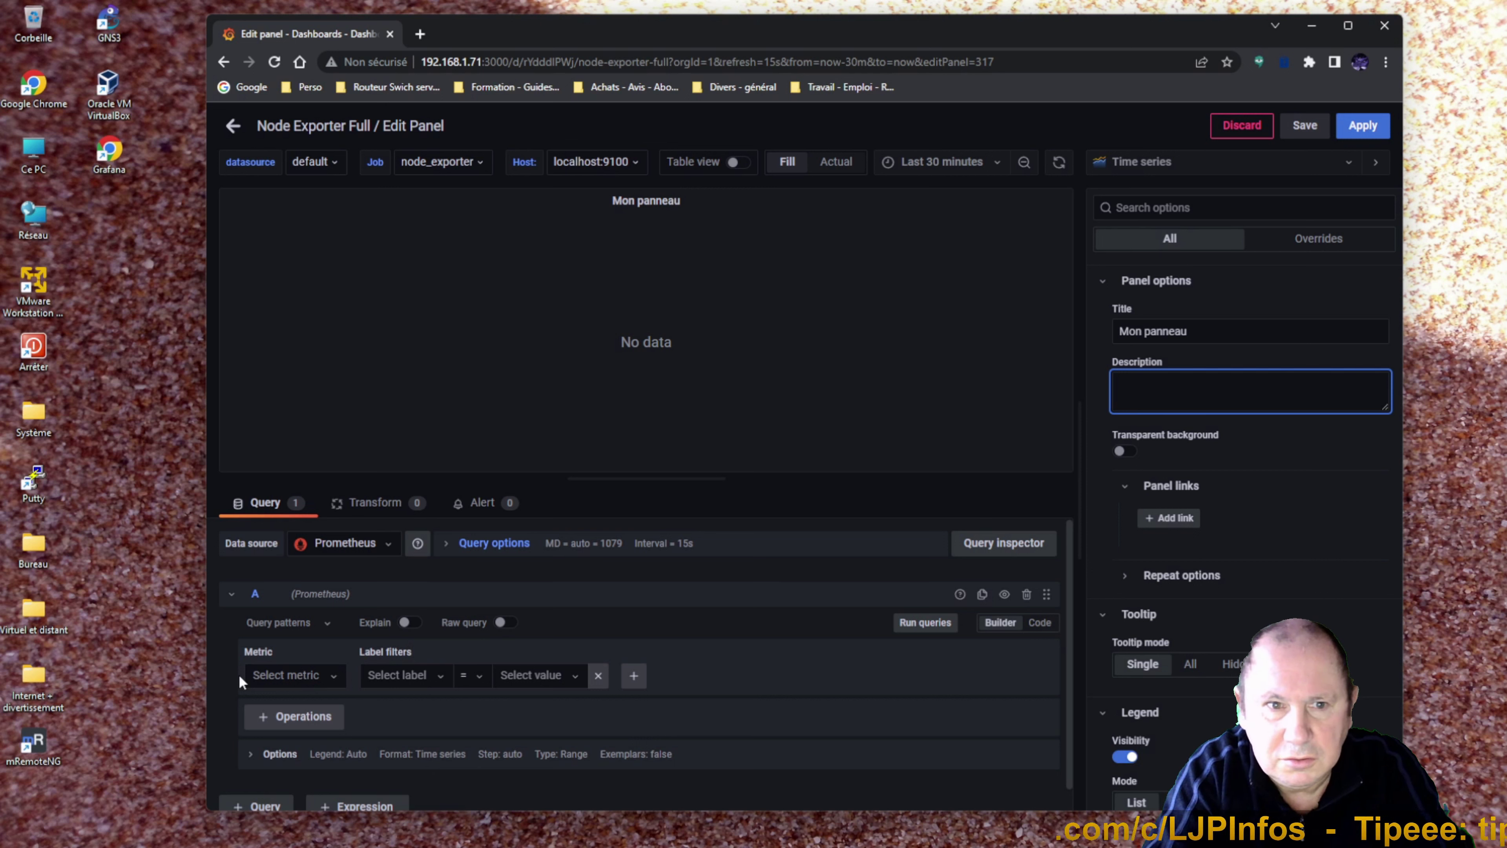
Search the metrics for "disk" and select node_disk_reads_completed_total as query A's metric.
{"action": "left_click", "coordinate": [332, 677]}
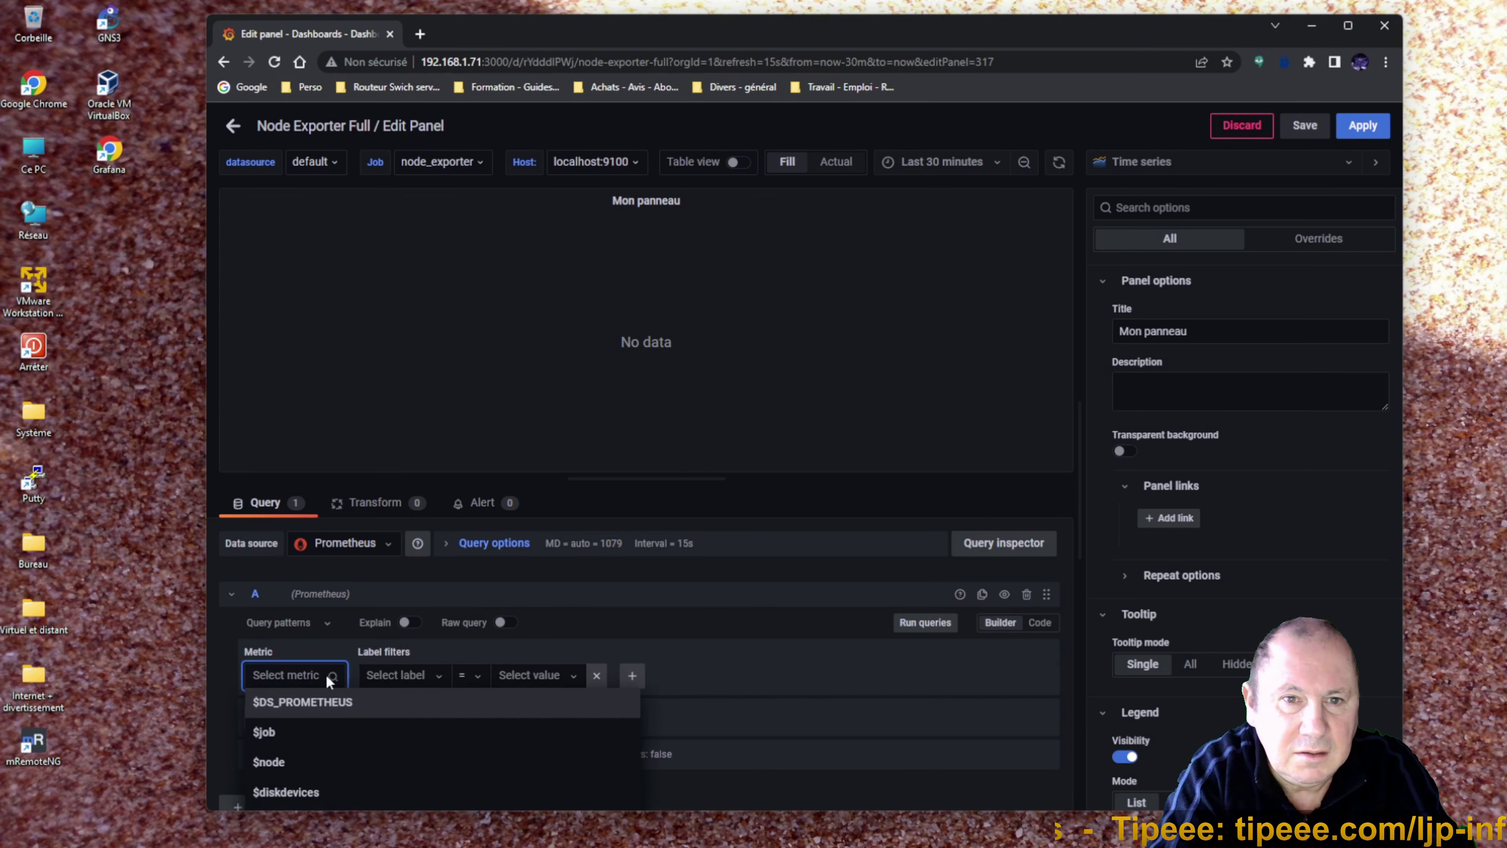
{"action": "type", "text": "disk"}
{"action": "scroll", "coordinate": [344, 730], "scroll_direction": "down", "scroll_amount": 4}
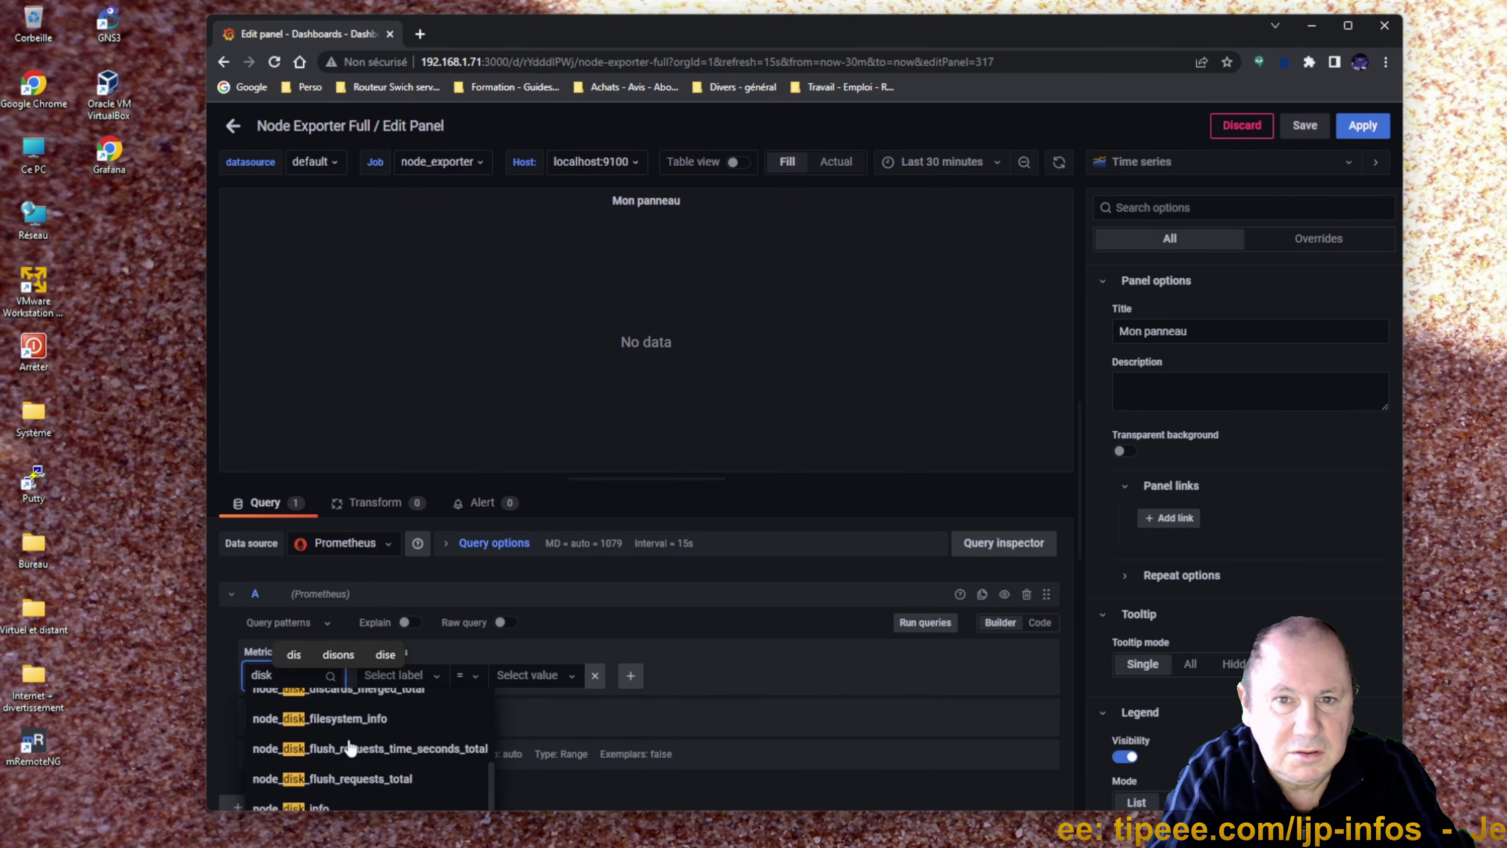
{"action": "scroll", "coordinate": [350, 748], "scroll_direction": "down", "scroll_amount": 2}
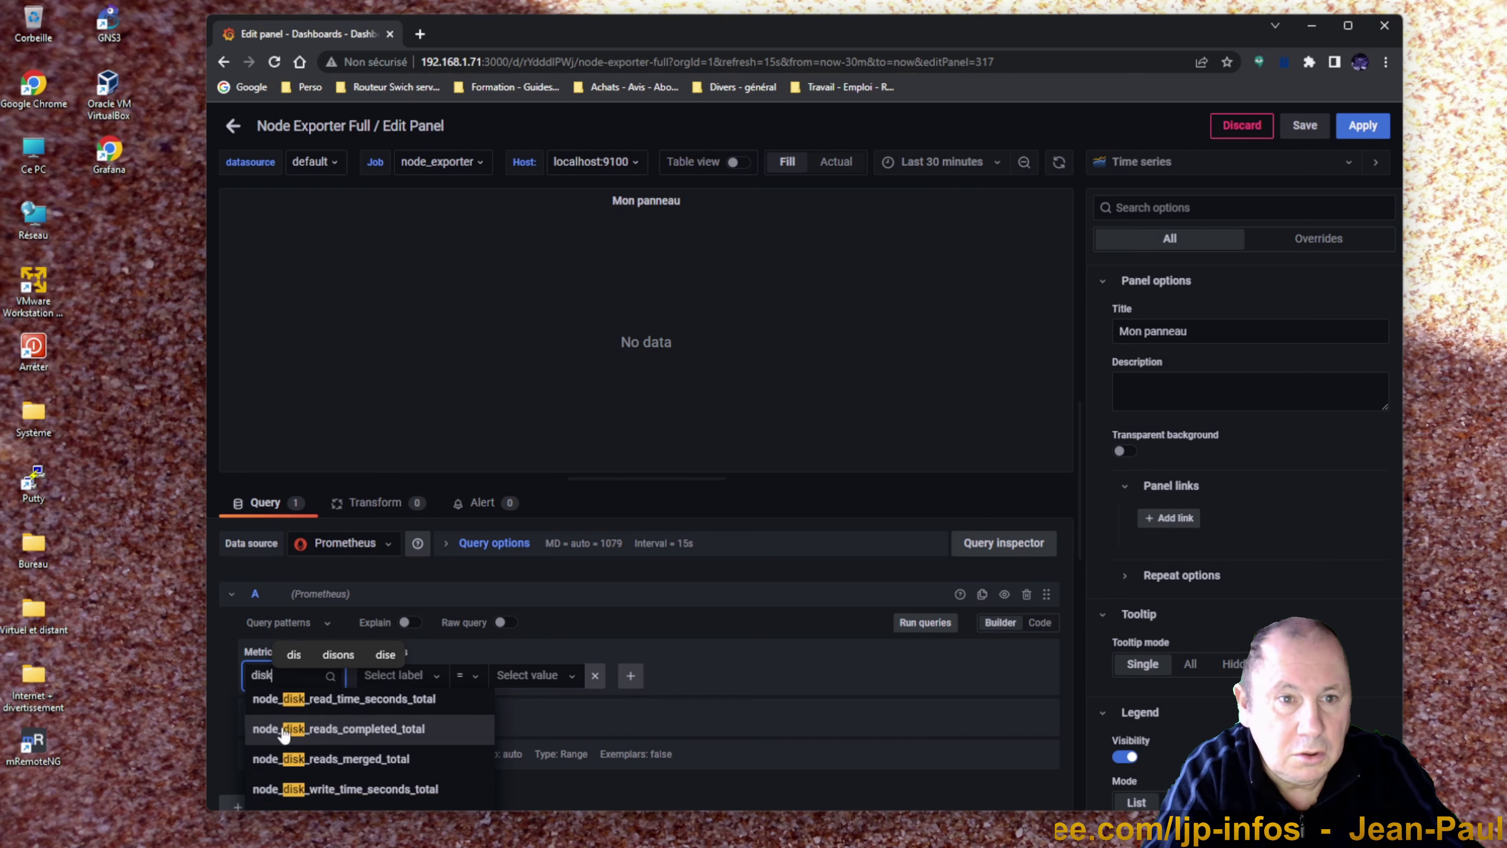
{"action": "left_click", "coordinate": [360, 731]}
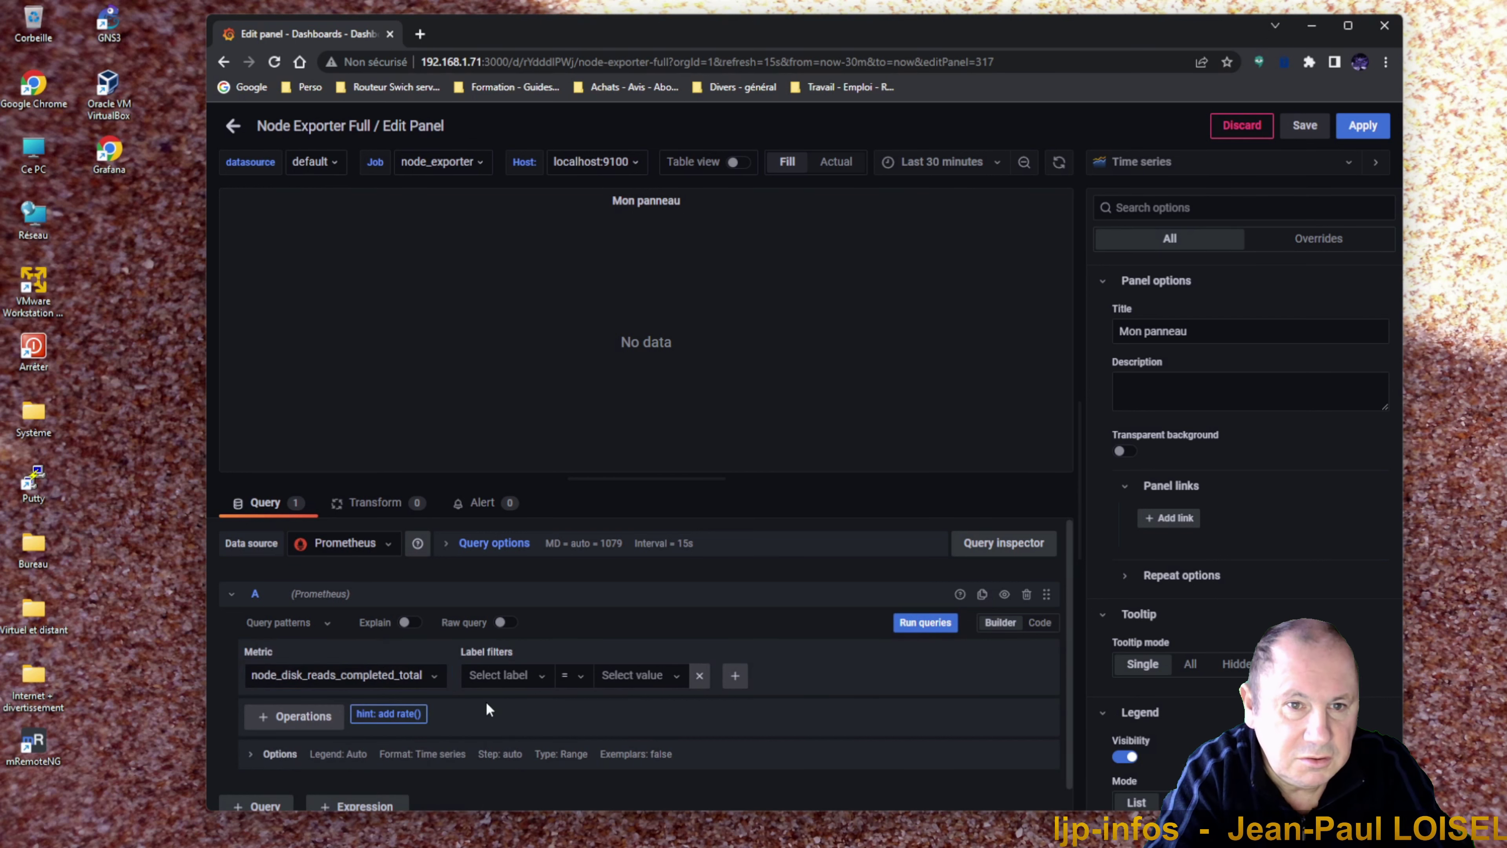
Set query A's first label filter to instance = $node.
{"action": "left_click", "coordinate": [504, 676]}
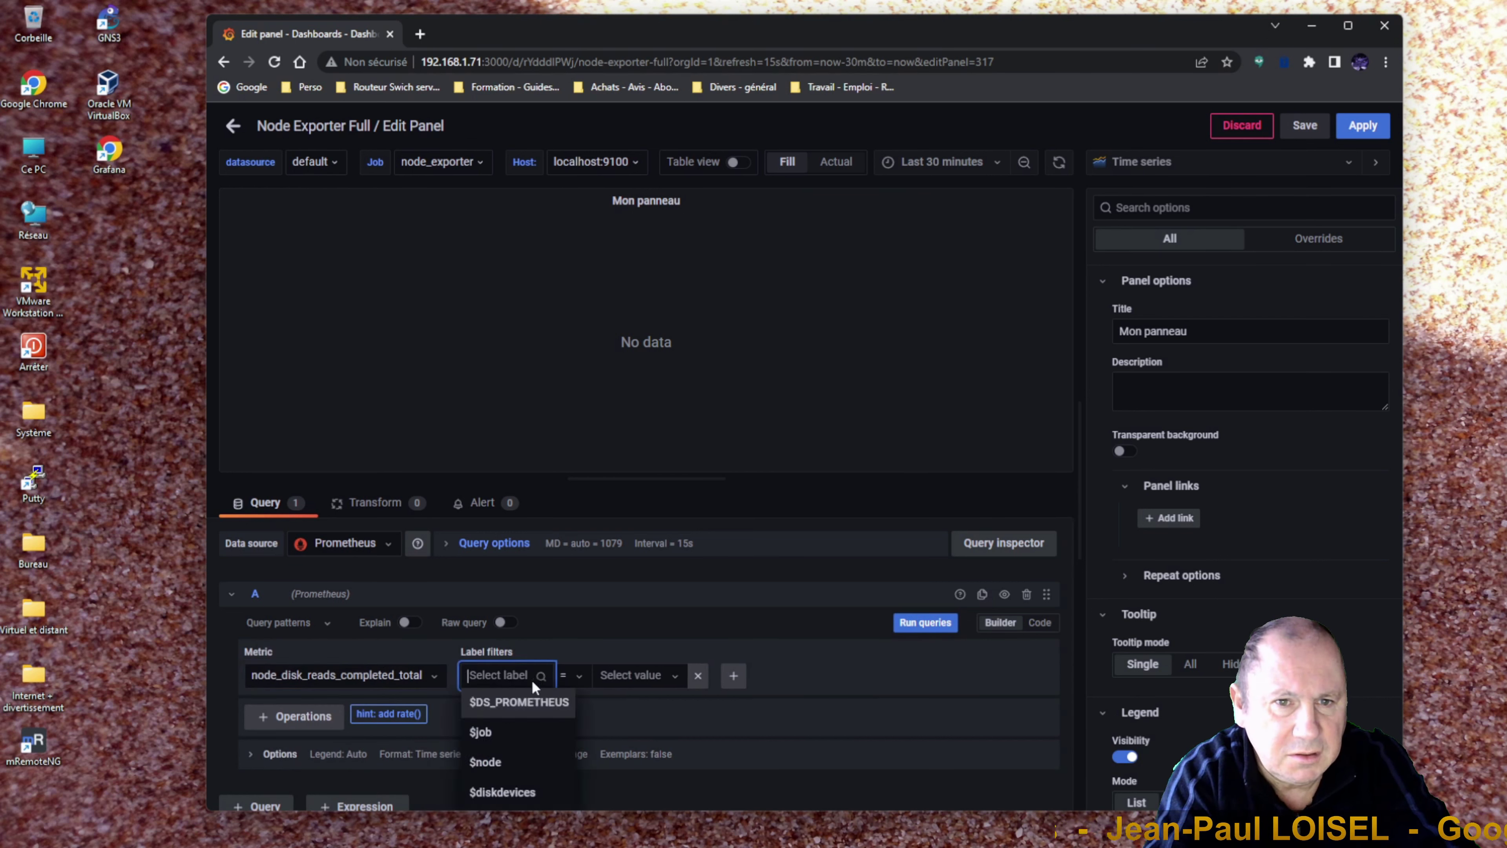
{"action": "type", "text": "insta"}
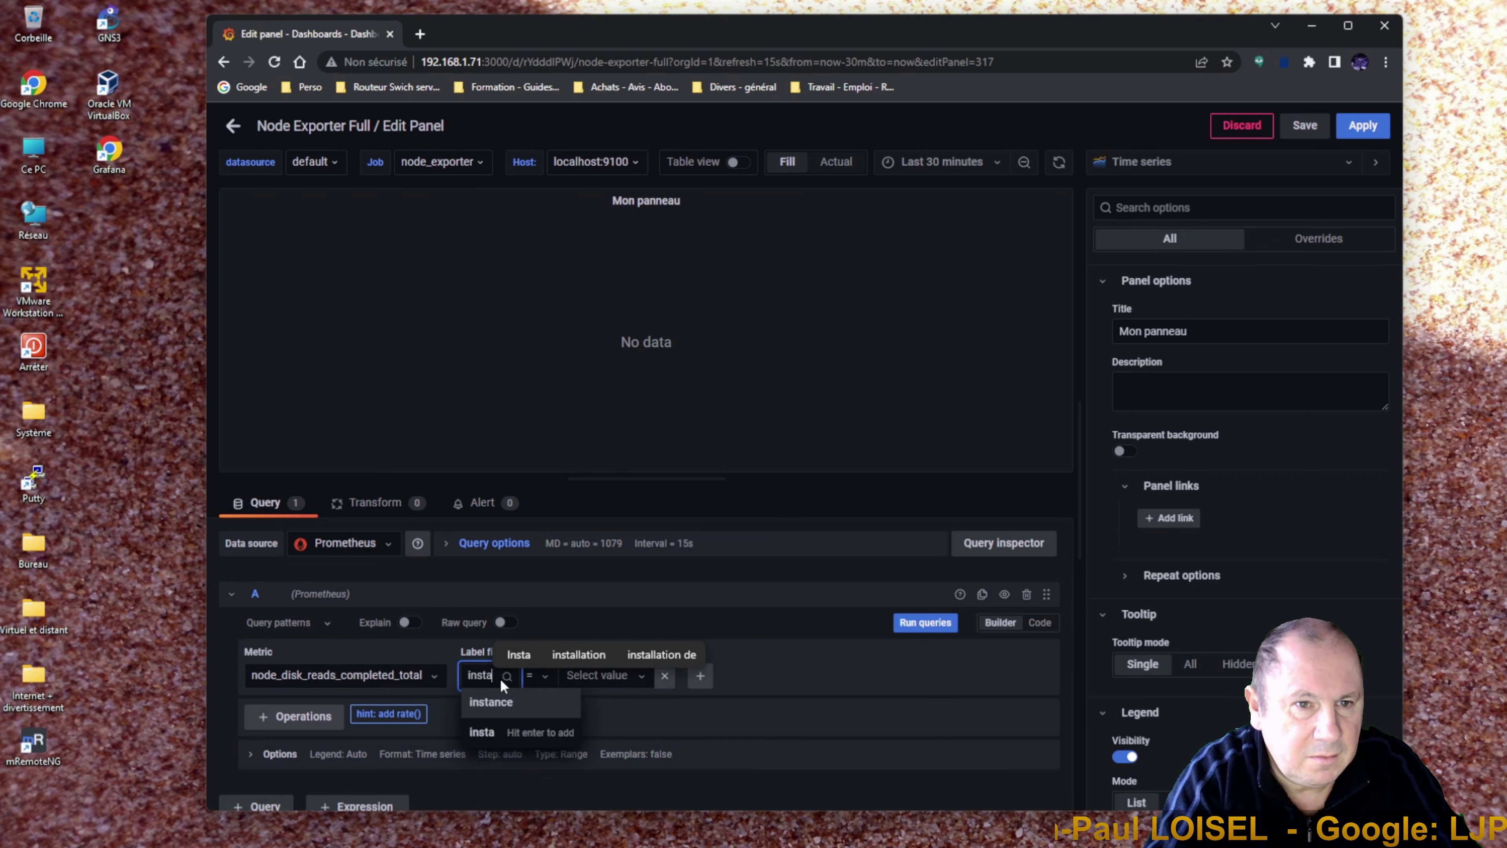
{"action": "left_click", "coordinate": [497, 712]}
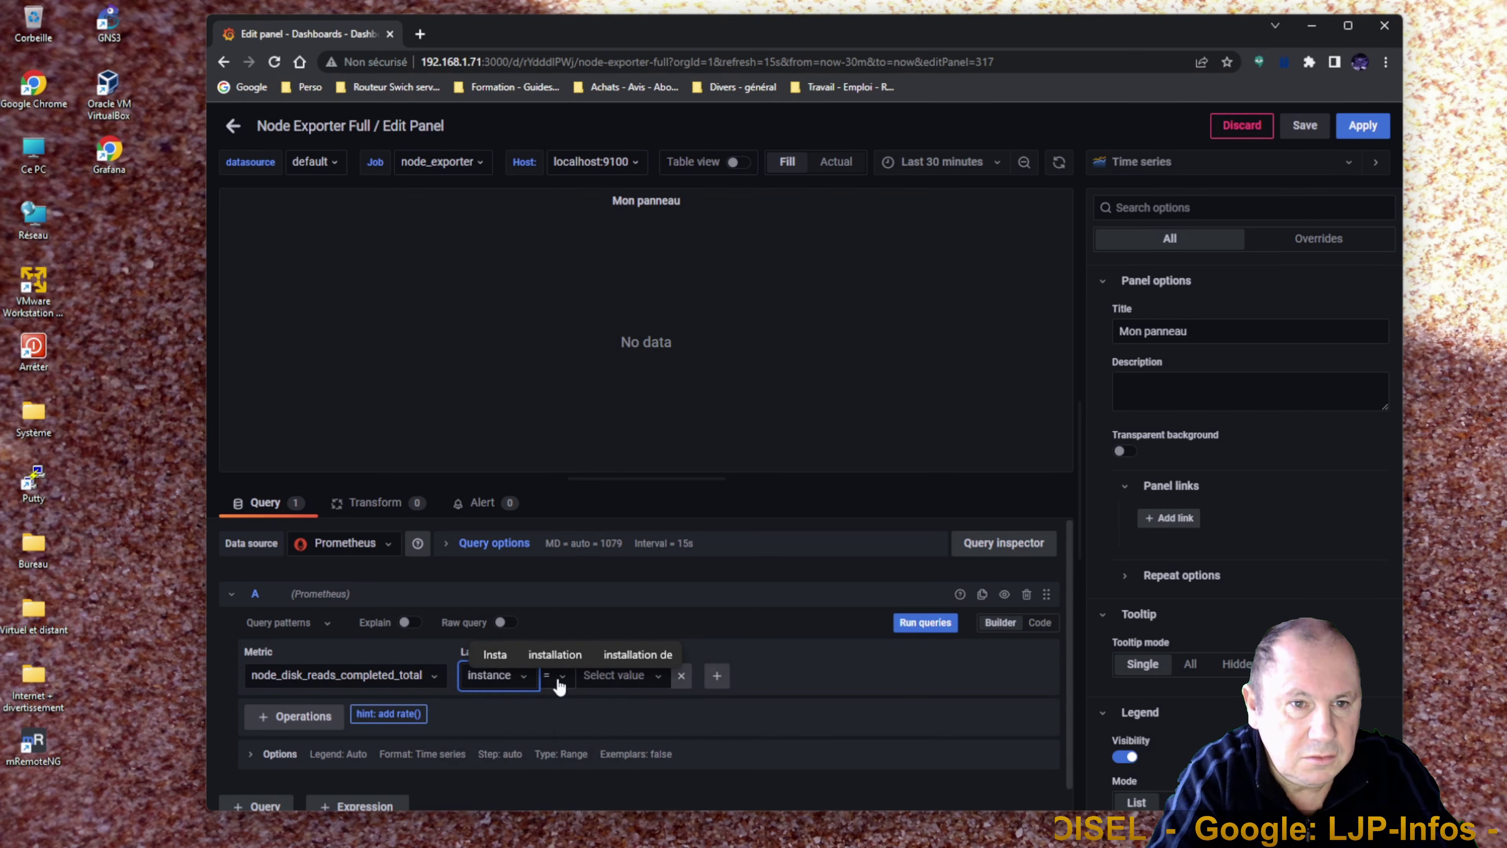
{"action": "left_click", "coordinate": [631, 683]}
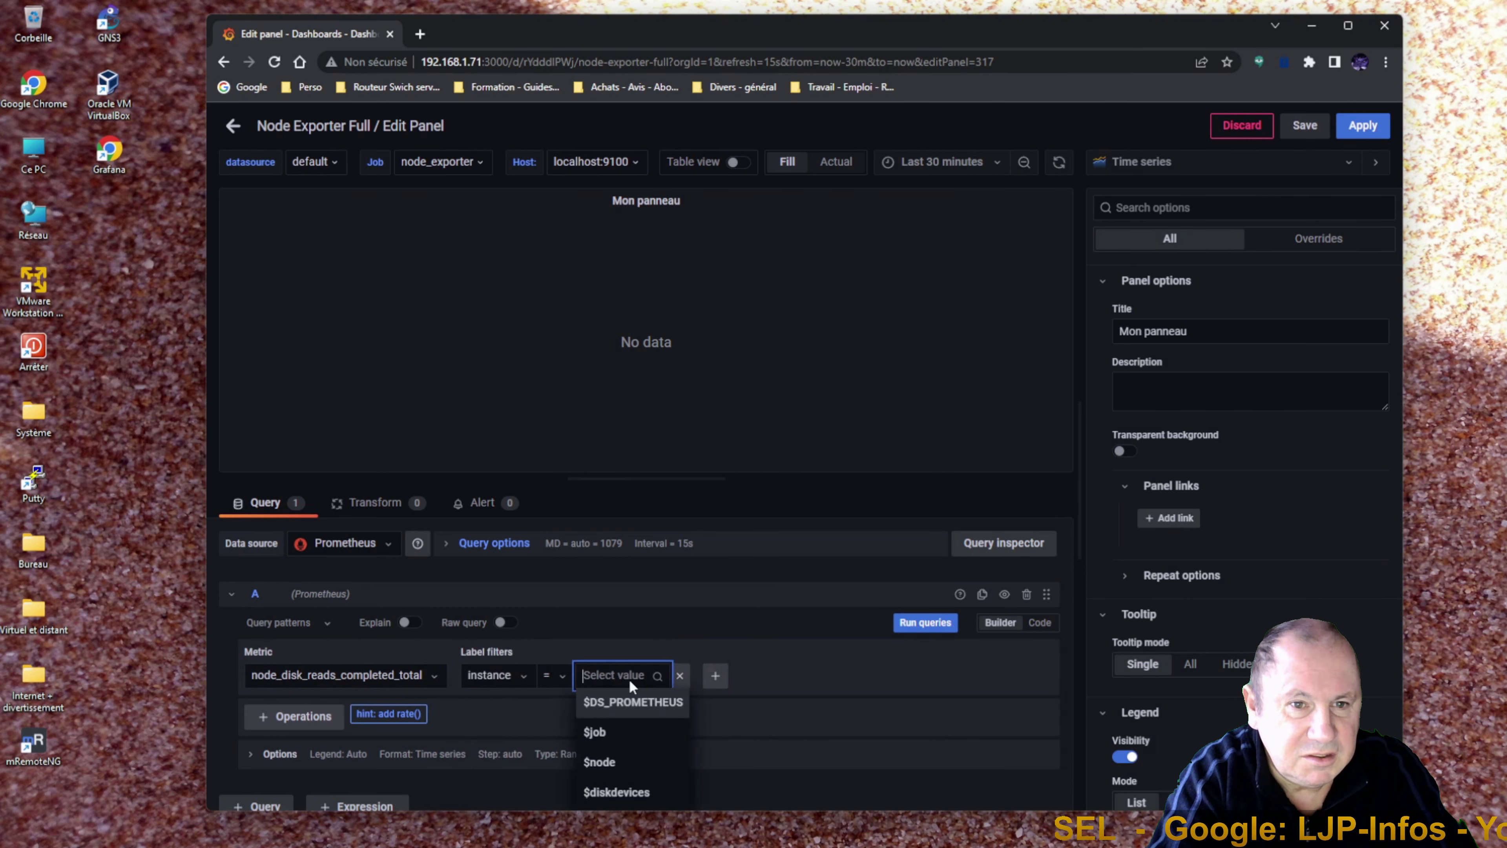
{"action": "left_click", "coordinate": [611, 766]}
Add a second label filter to query A, job = $job.
{"action": "left_click", "coordinate": [682, 675]}
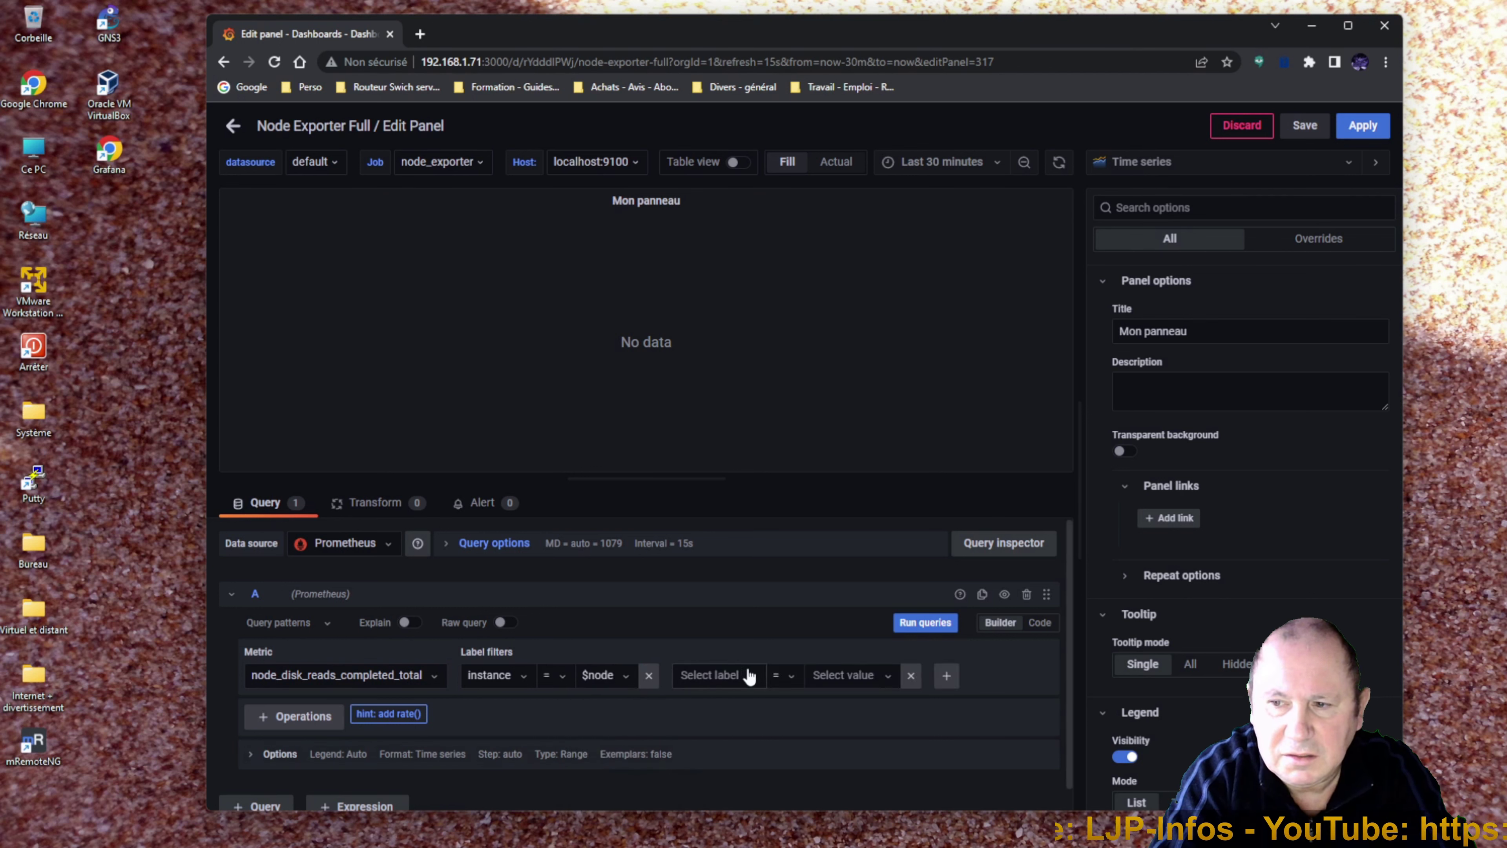
{"action": "left_click", "coordinate": [749, 675]}
{"action": "type", "text": "job"}
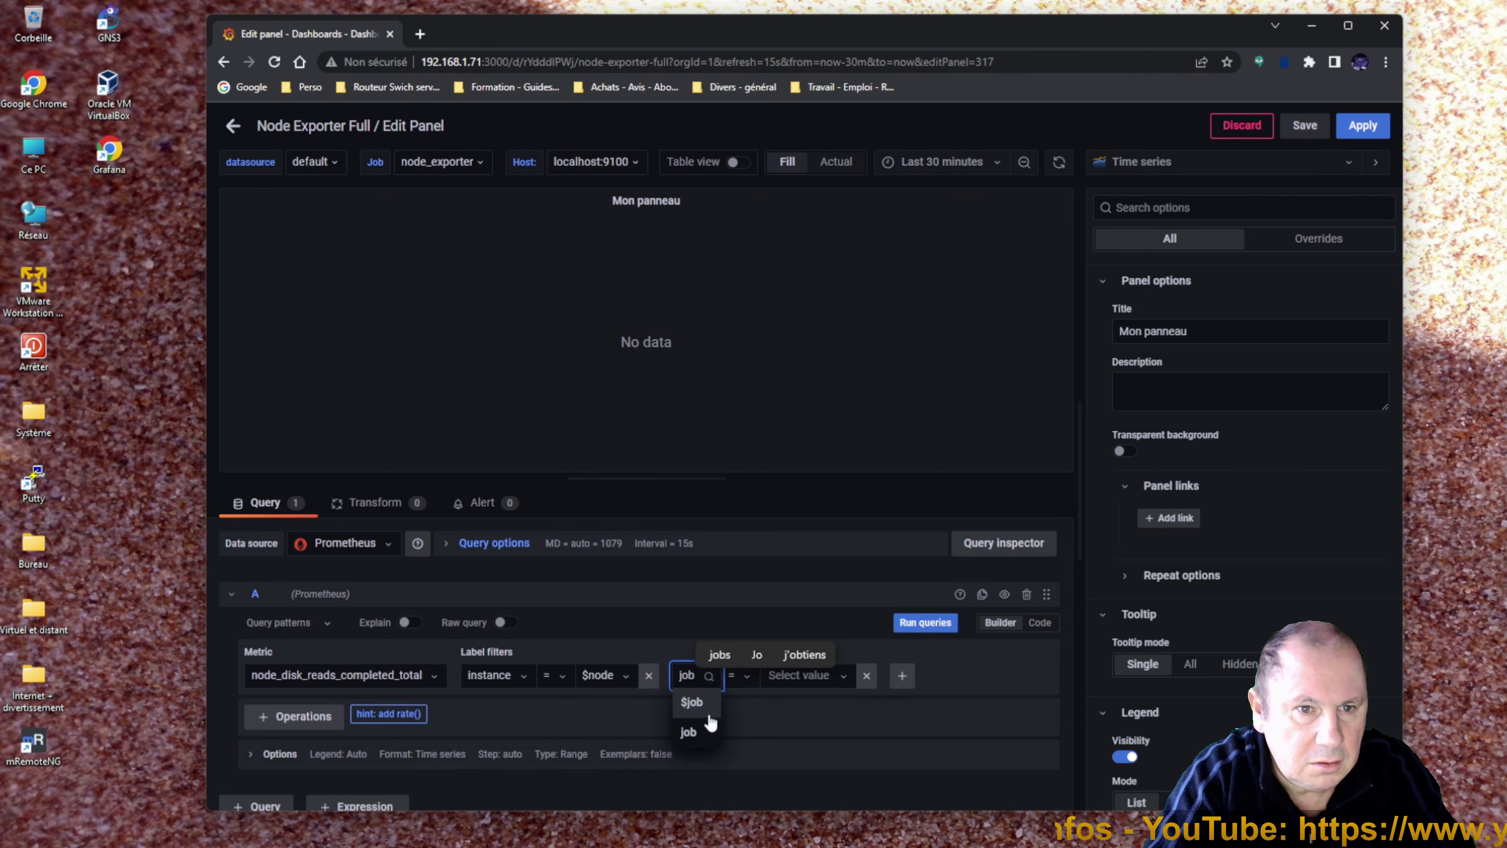
{"action": "left_click", "coordinate": [688, 729]}
{"action": "left_click", "coordinate": [820, 682]}
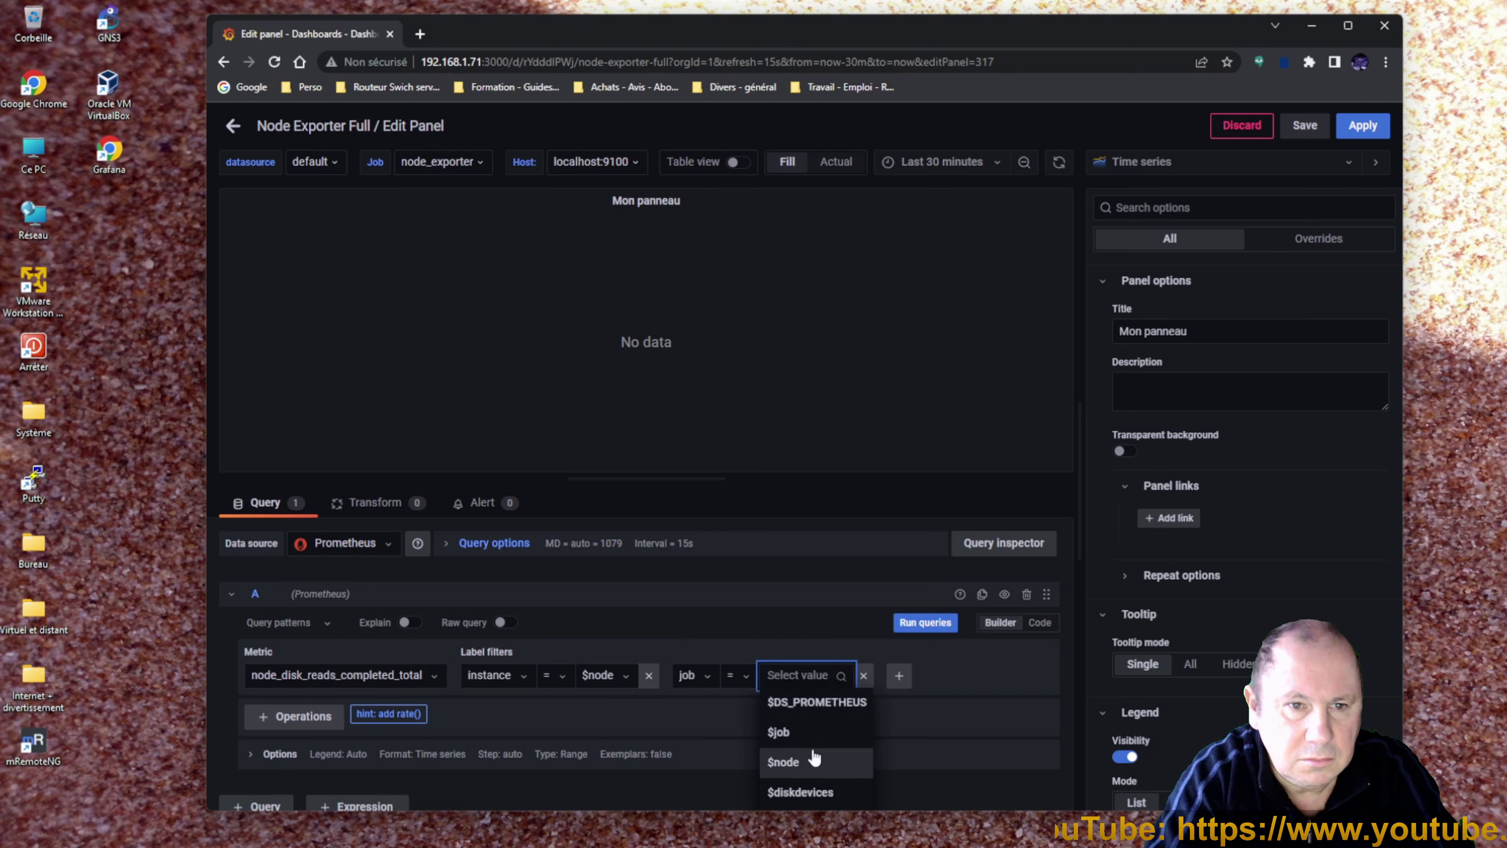
{"action": "left_click", "coordinate": [804, 734]}
Add a third label filter to query A on the device label with the =~ operator.
{"action": "left_click", "coordinate": [860, 678]}
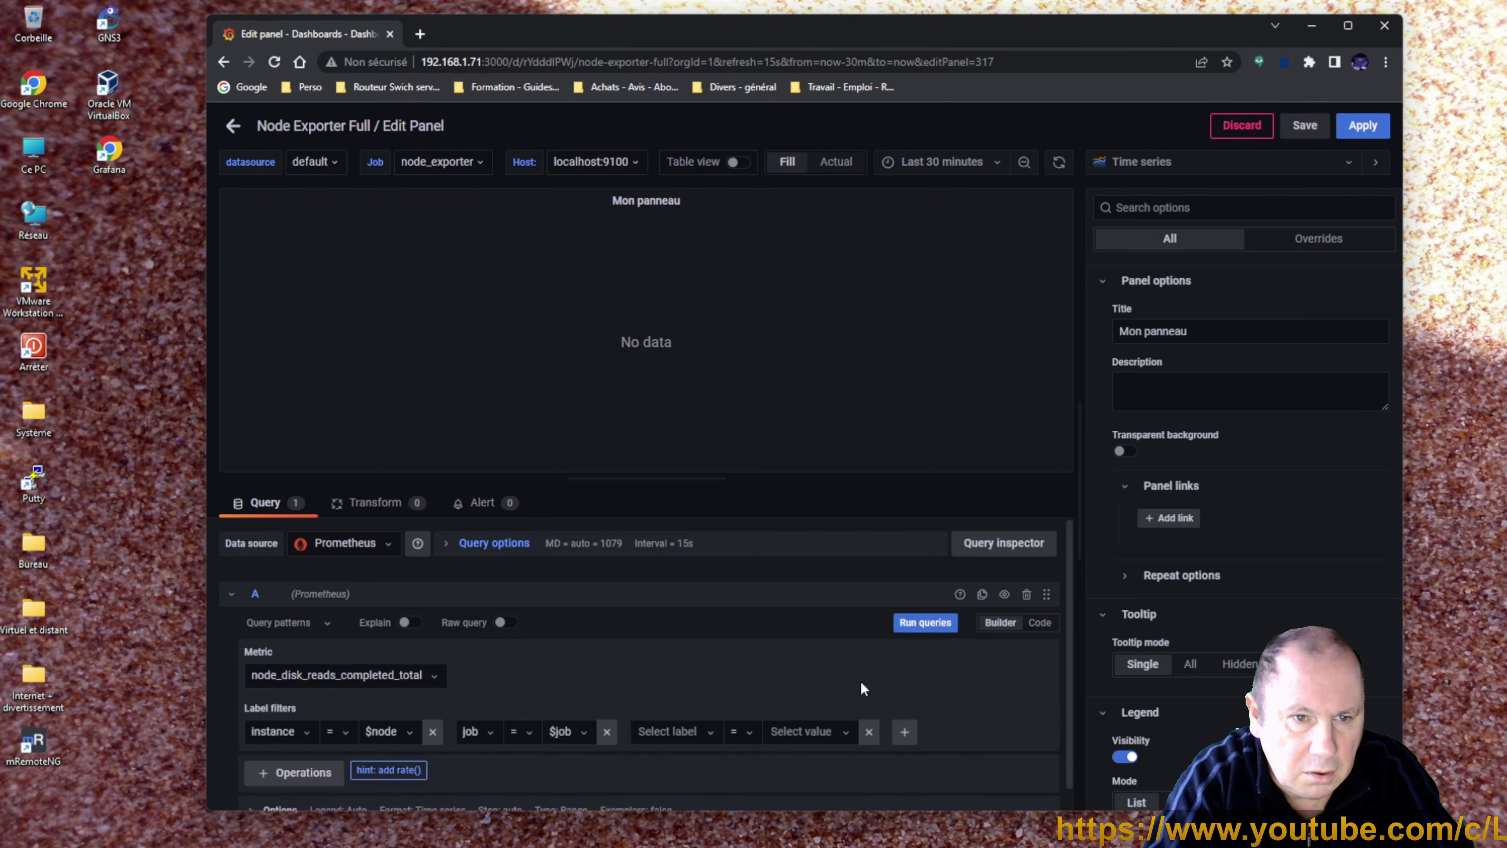
{"action": "left_click", "coordinate": [675, 731]}
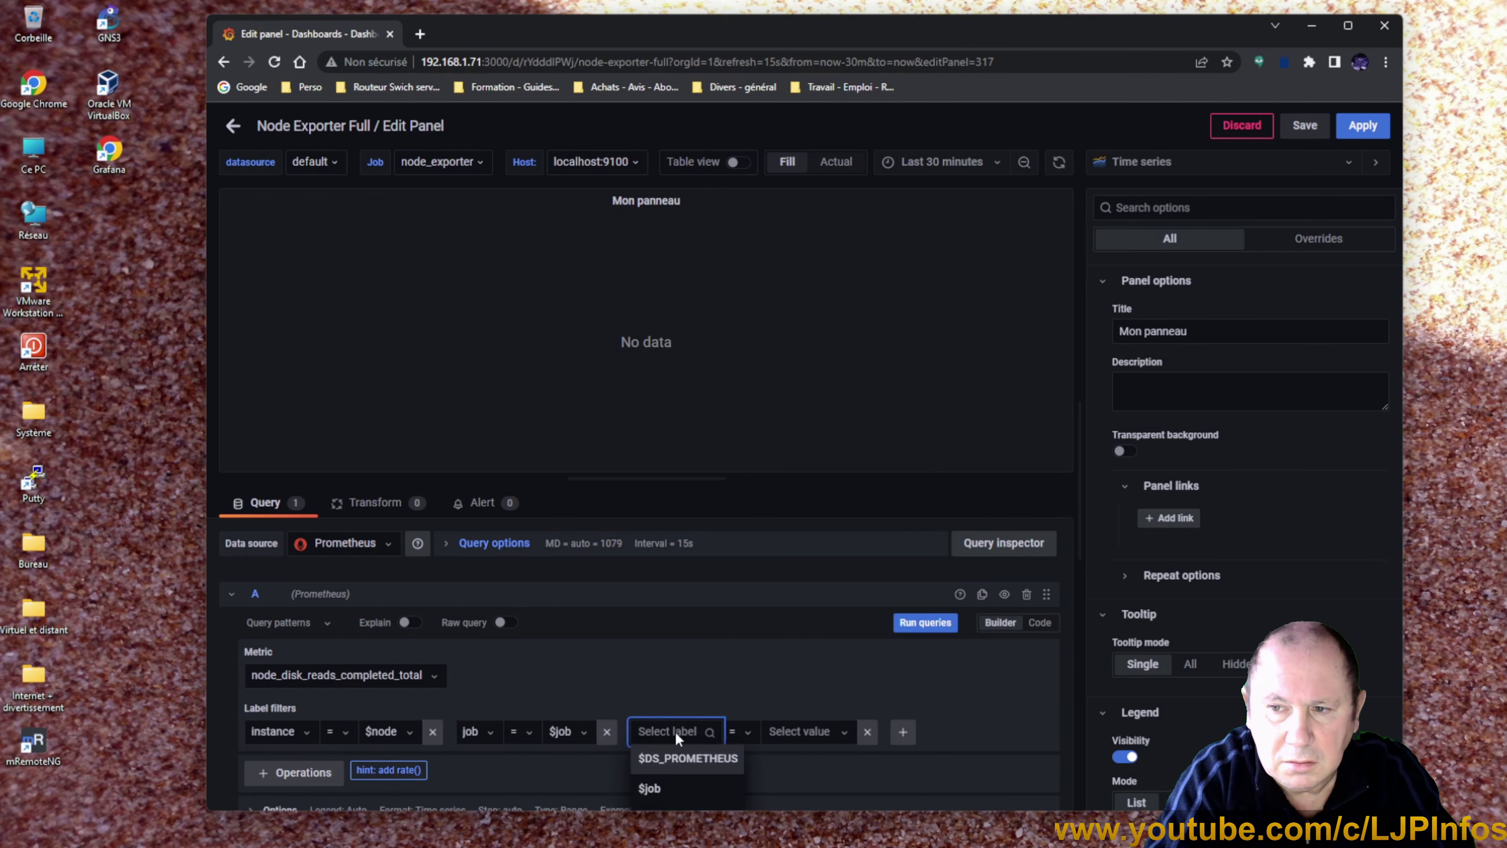
{"action": "type", "text": "device"}
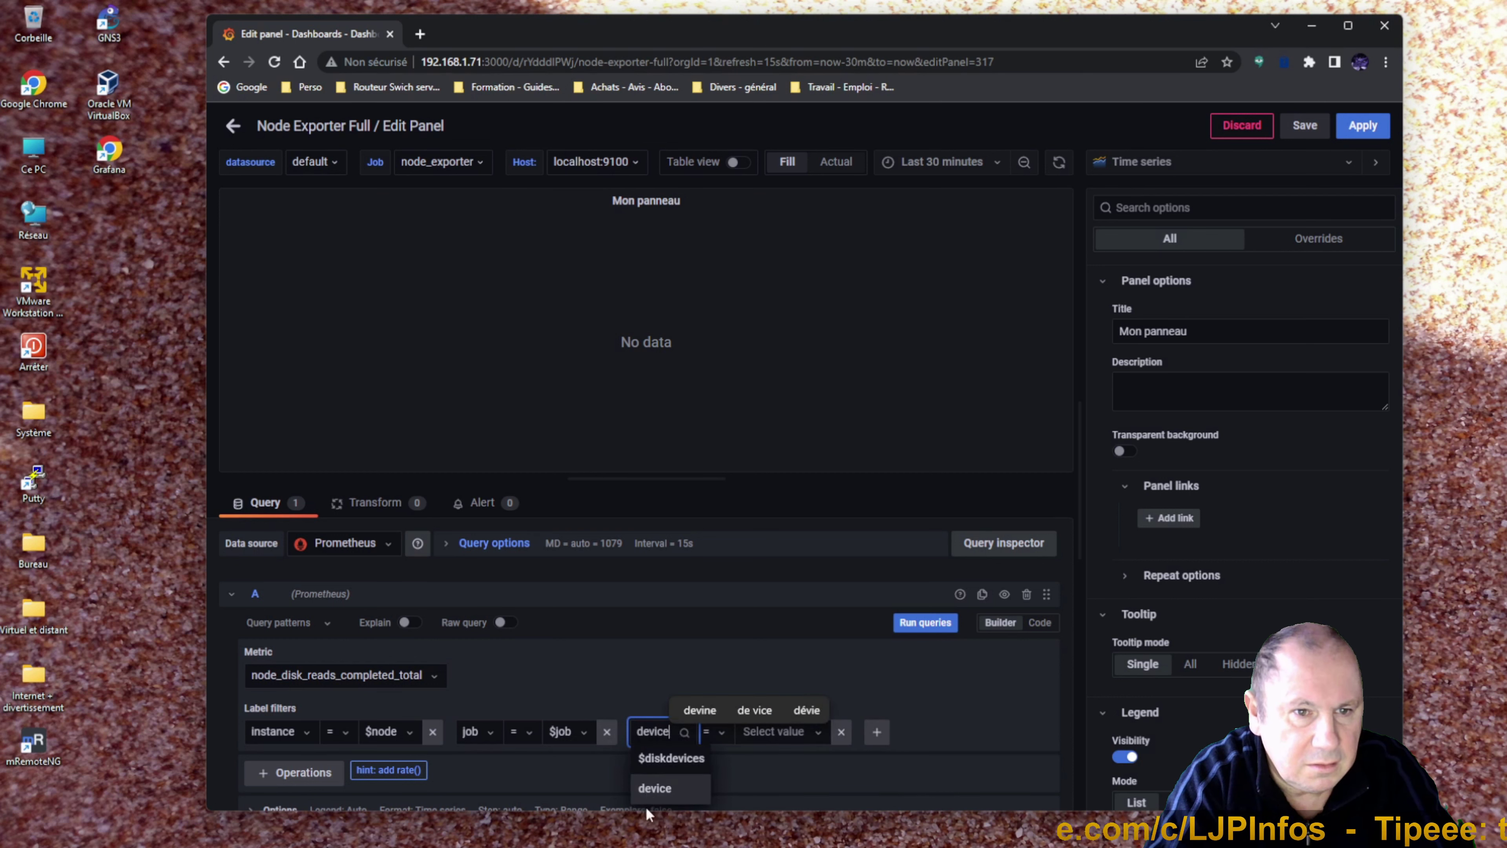
{"action": "left_click", "coordinate": [653, 790]}
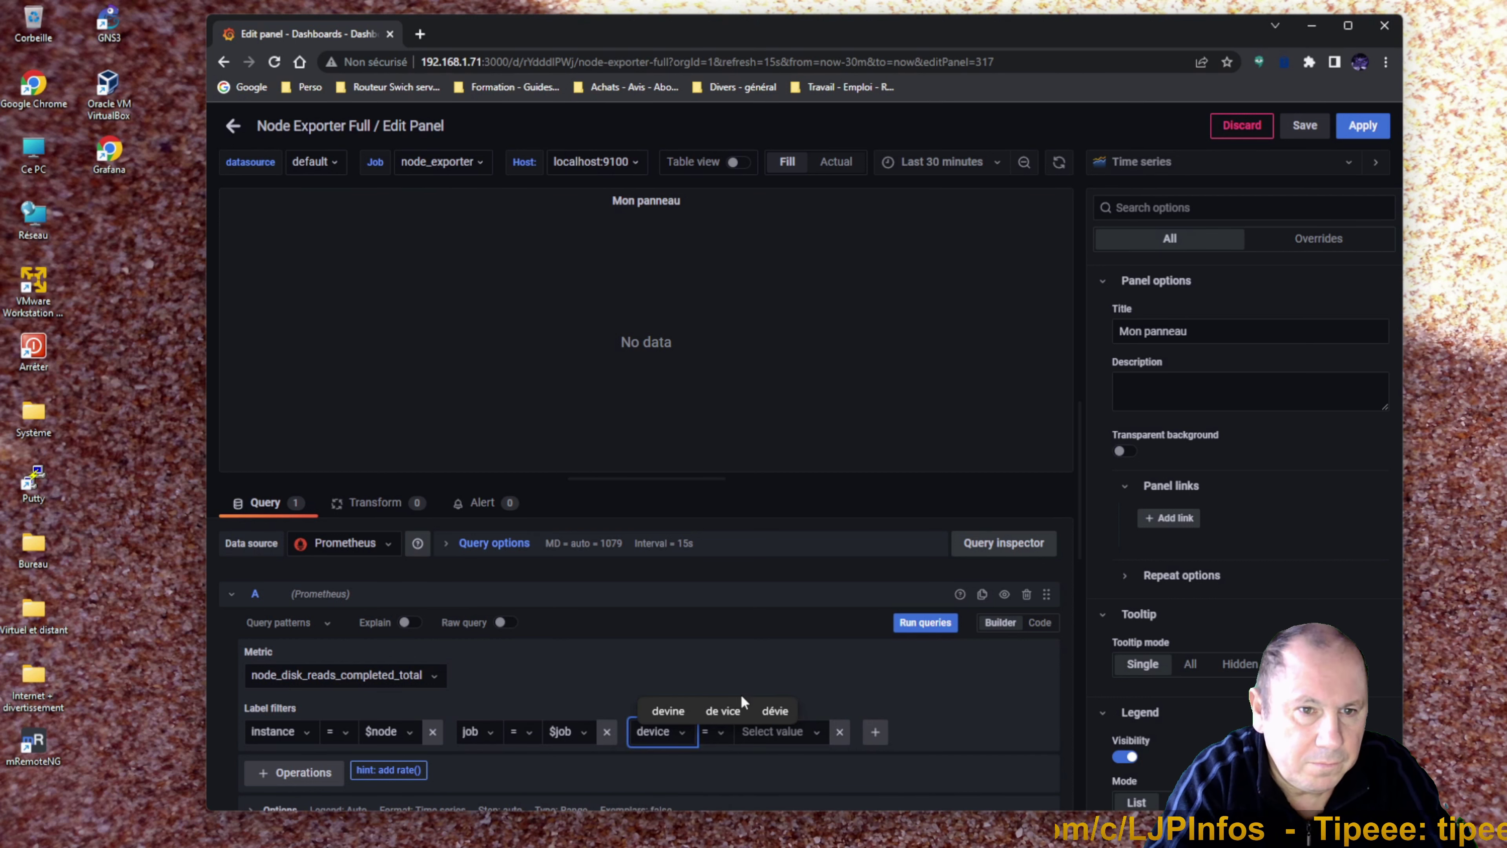
{"action": "left_click", "coordinate": [717, 734]}
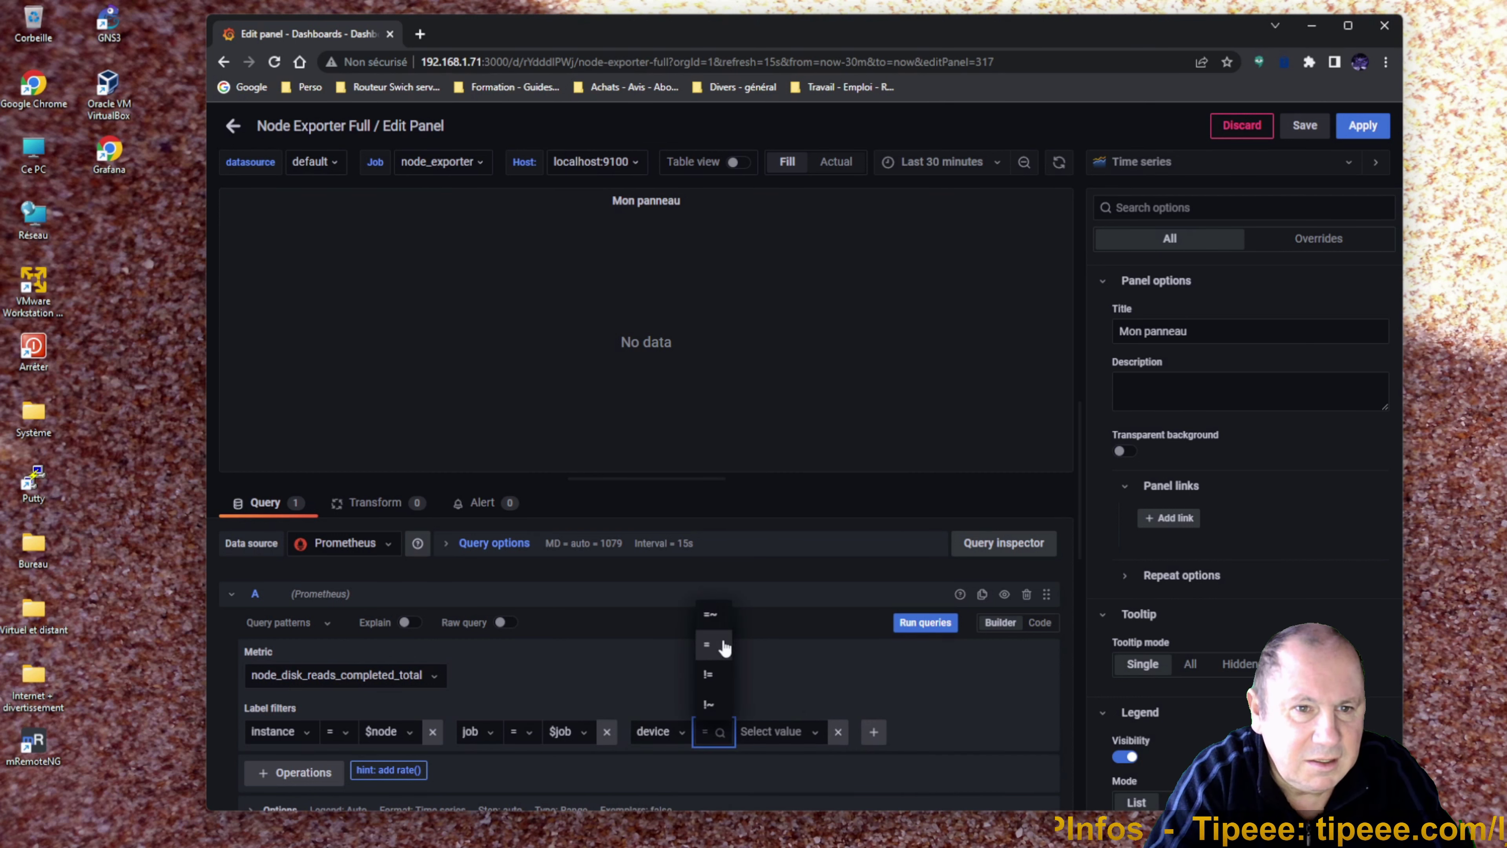
{"action": "left_click", "coordinate": [715, 614]}
Enter $diskdevice as the custom value of query A's device label filter.
{"action": "left_click", "coordinate": [819, 732]}
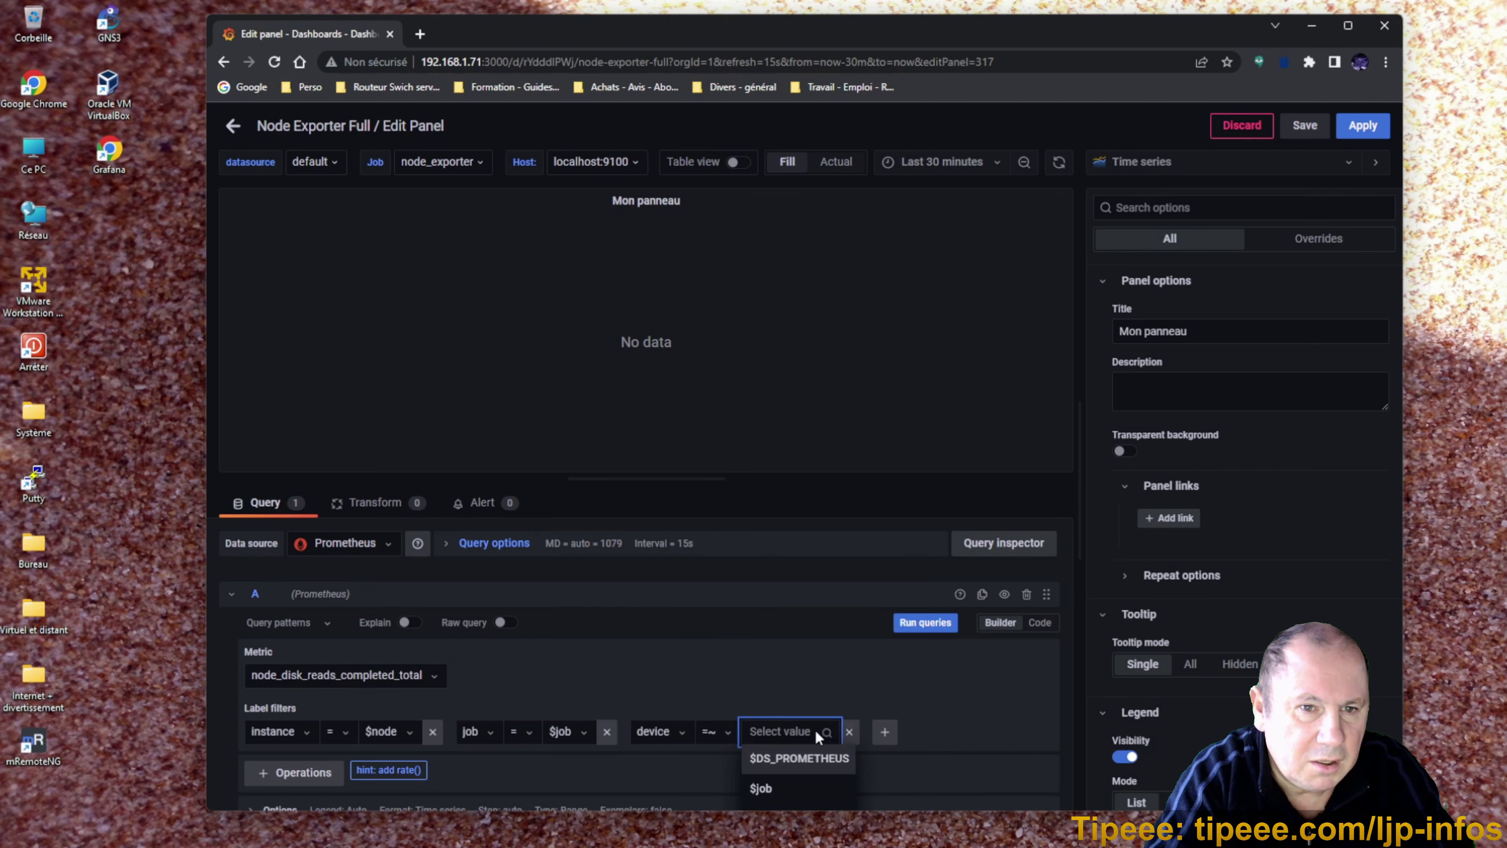
{"action": "left_click", "coordinate": [805, 730]}
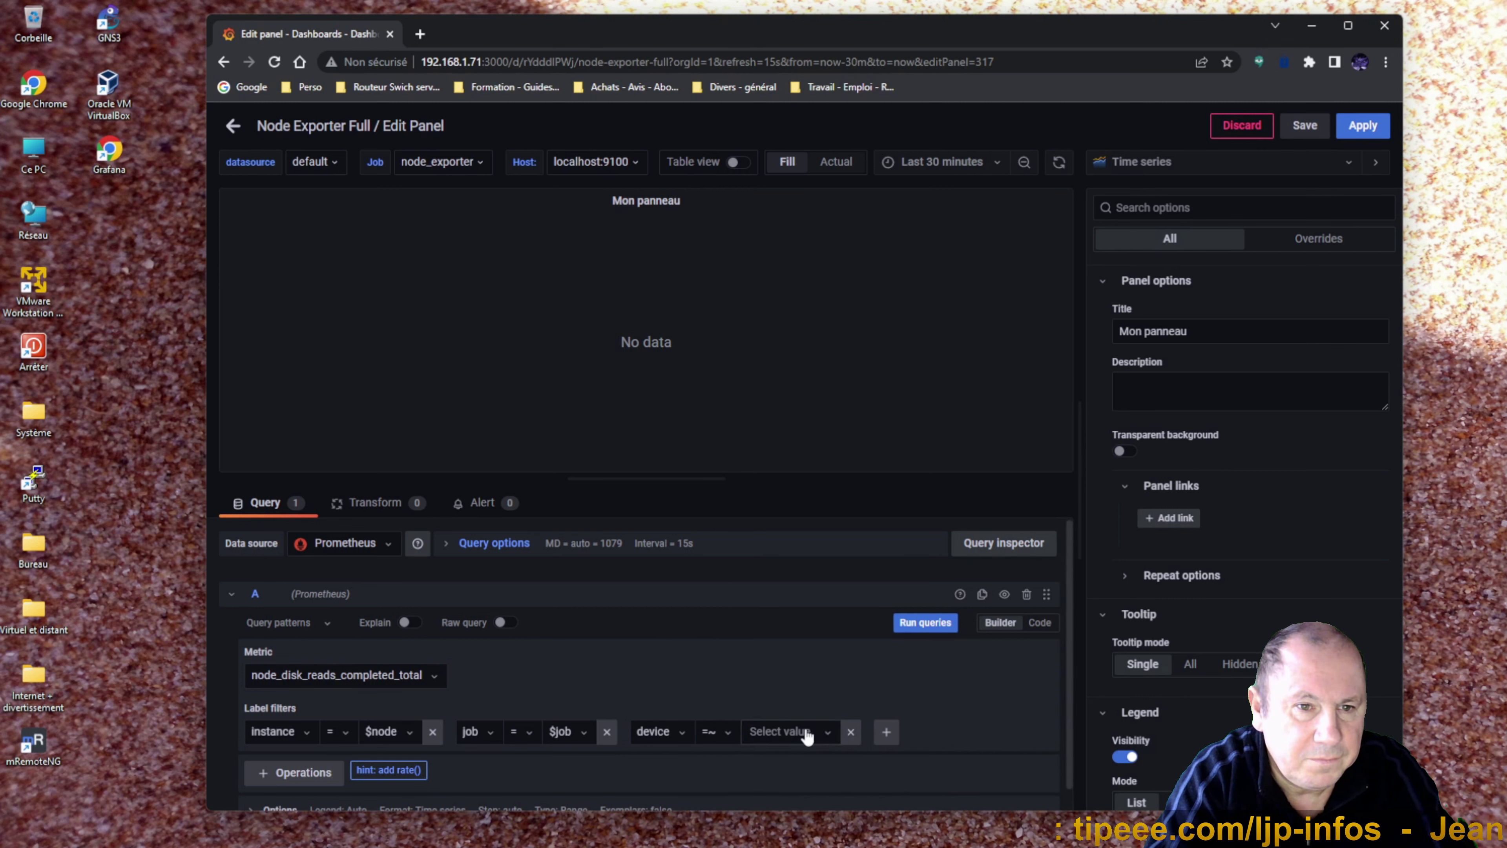
{"action": "left_click", "coordinate": [806, 733]}
{"action": "type", "text": "$disk"}
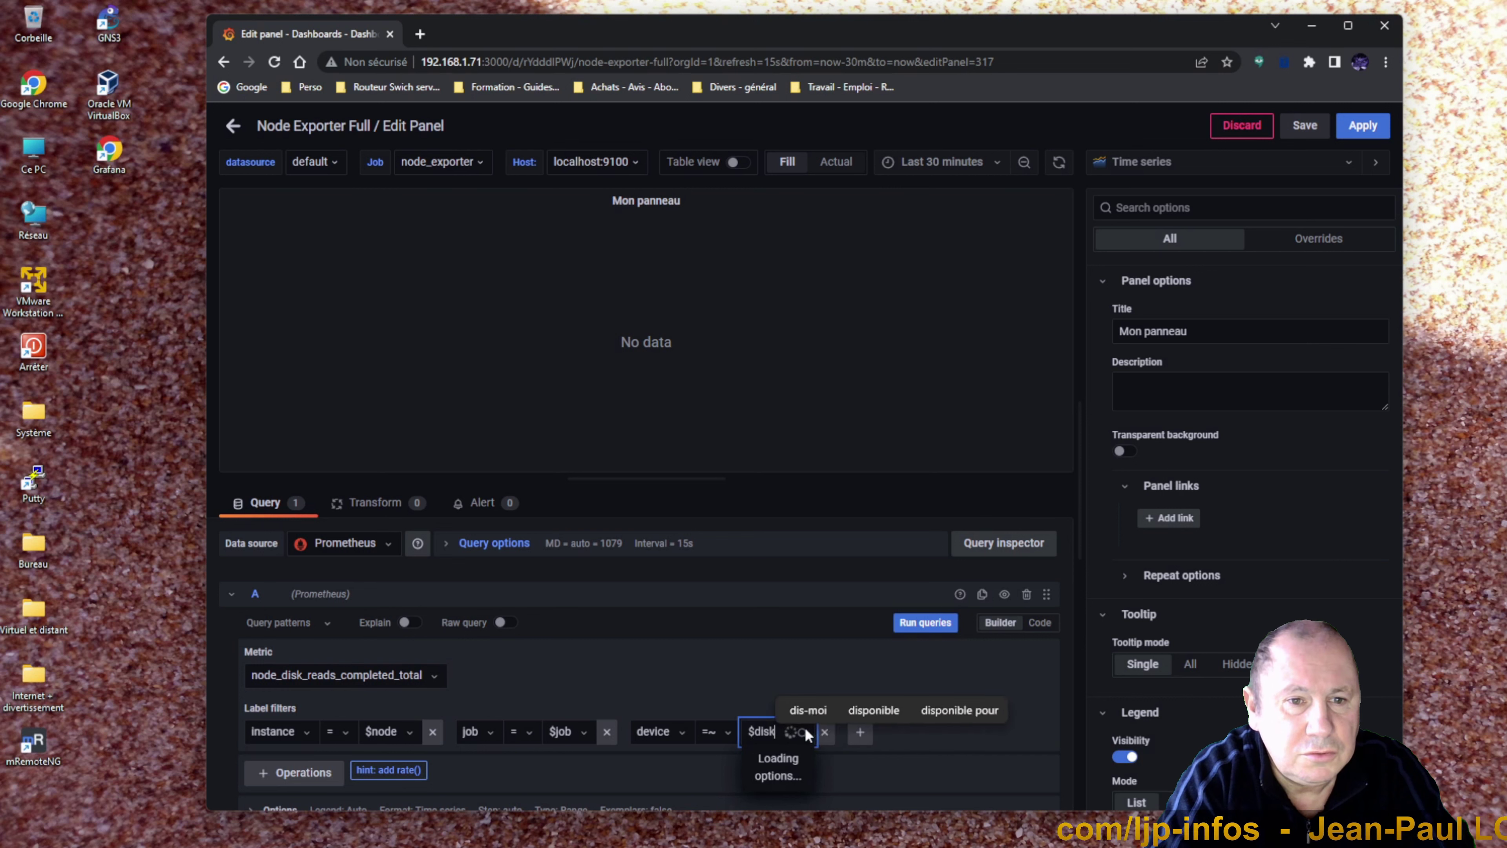
{"action": "type", "text": "d"}
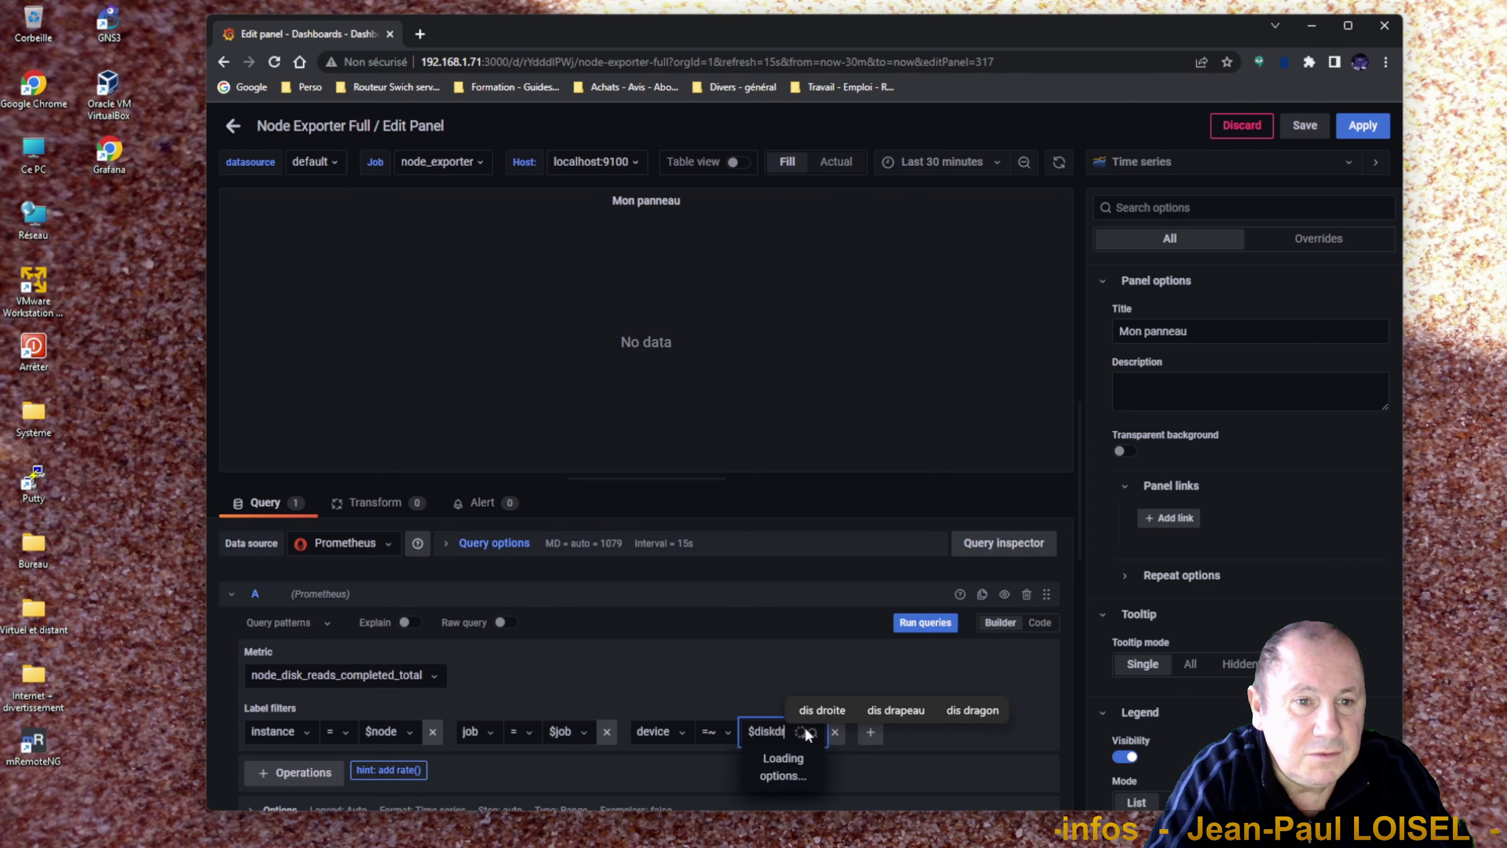
{"action": "type", "text": "evice"}
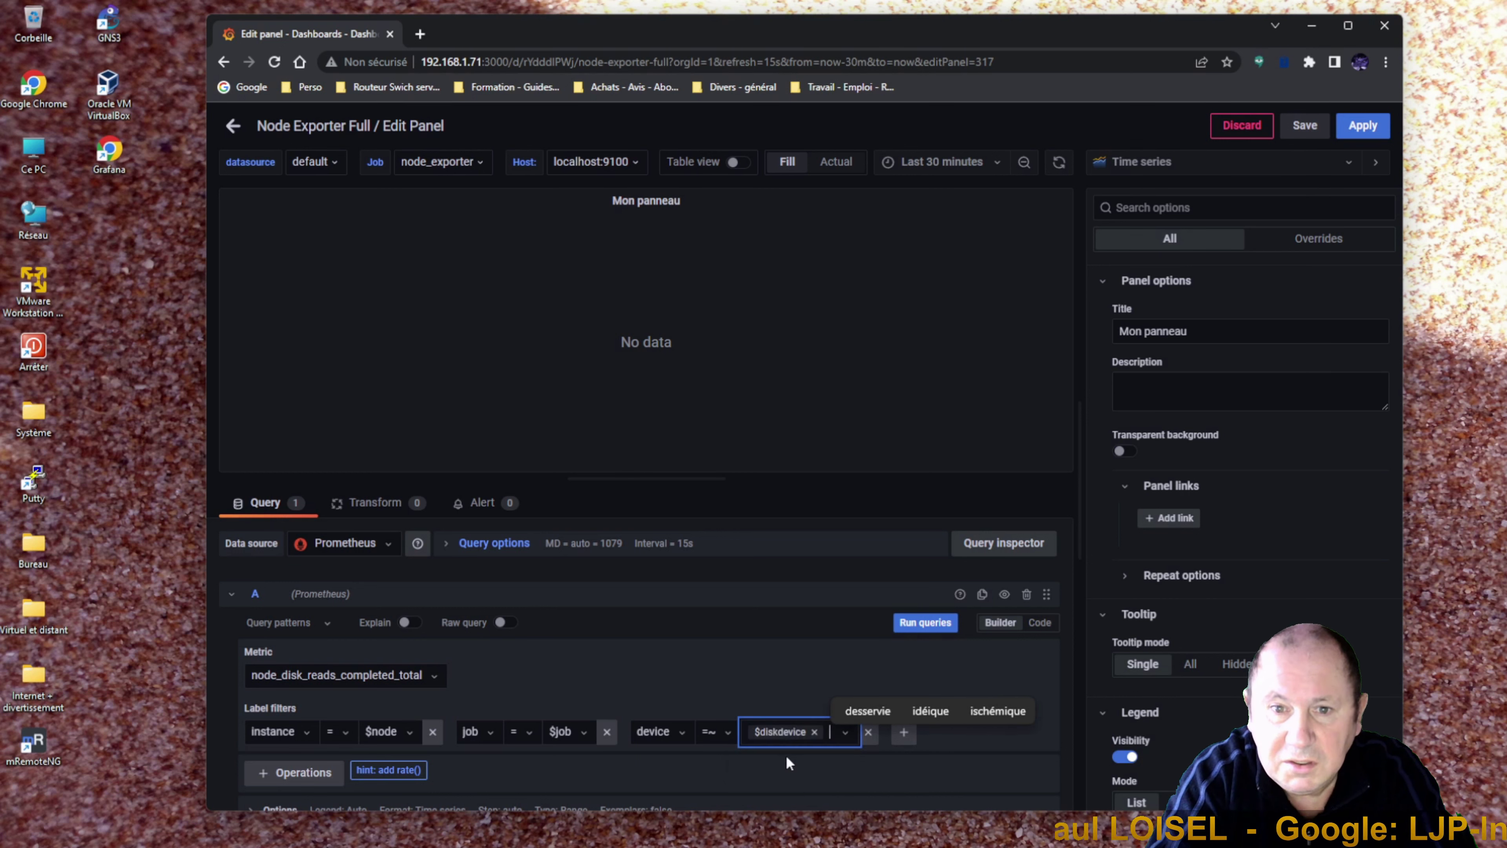
{"action": "left_click", "coordinate": [786, 755]}
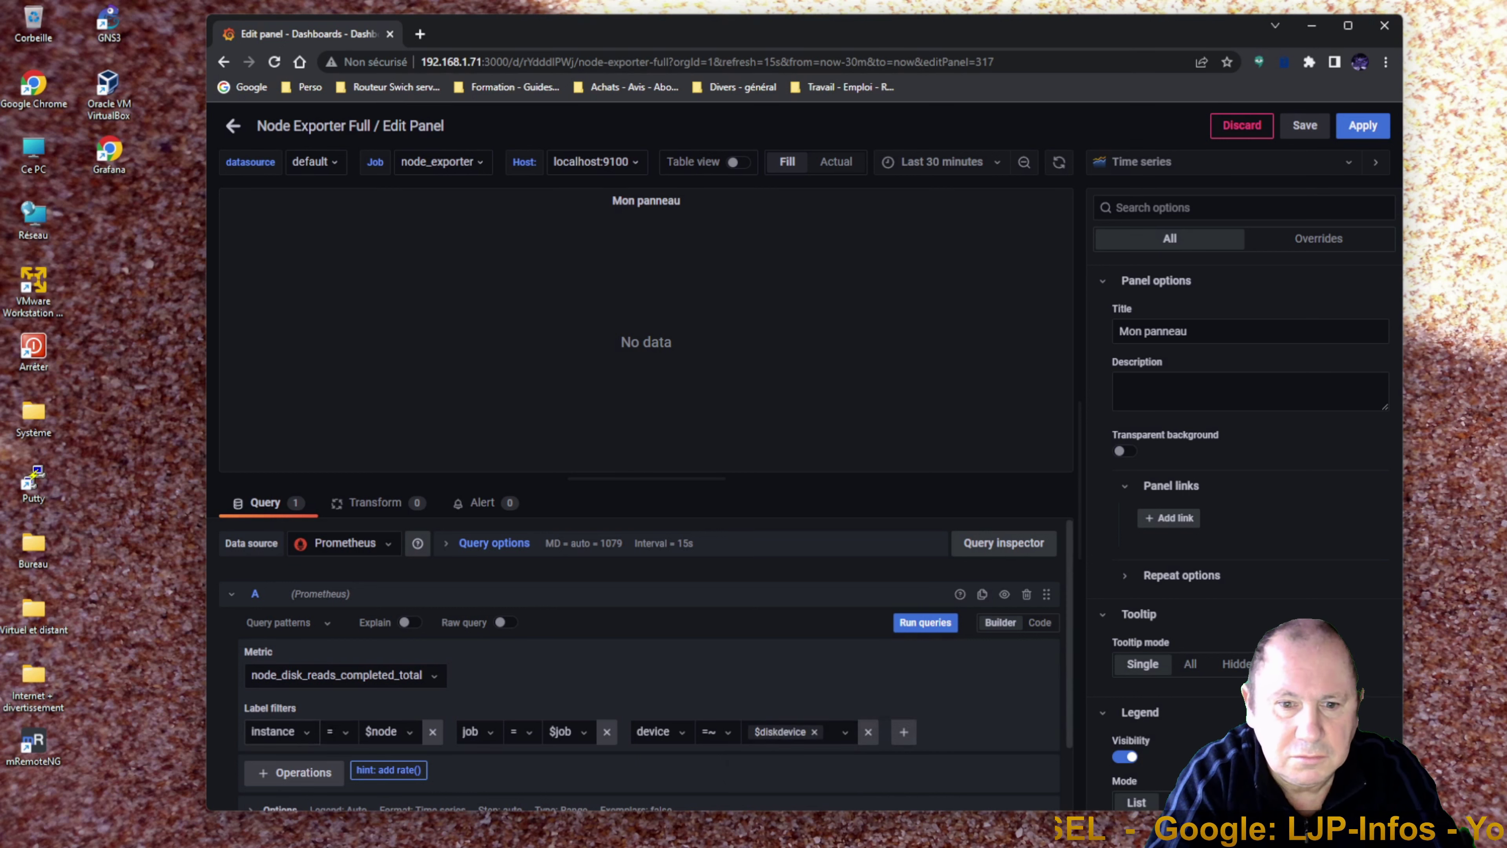
Add the Irate range function as an operation on query A.
{"action": "scroll", "coordinate": [983, 739], "scroll_direction": "down", "scroll_amount": 2}
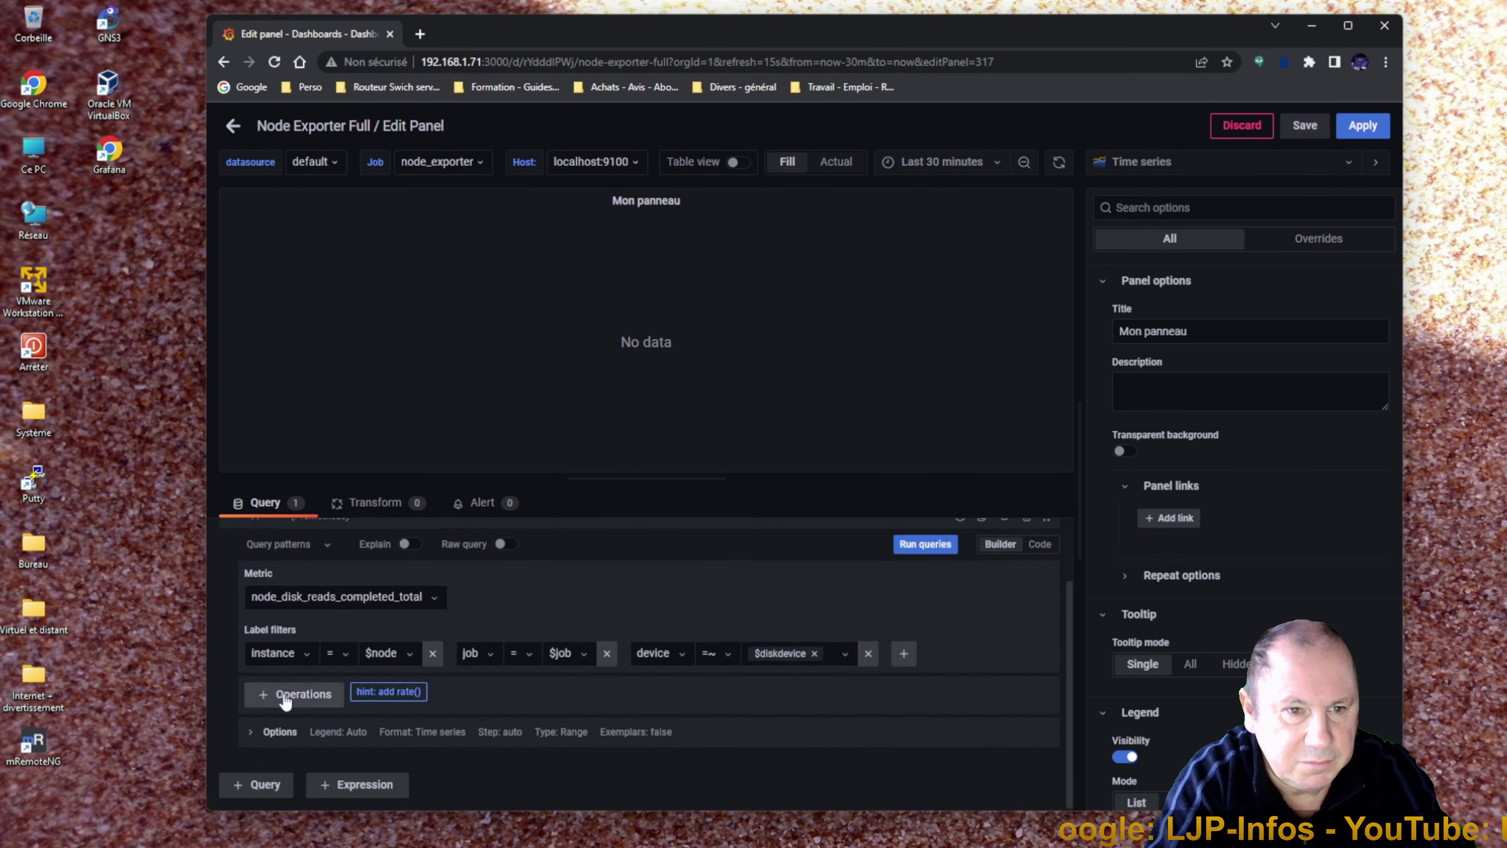
{"action": "left_click", "coordinate": [300, 694]}
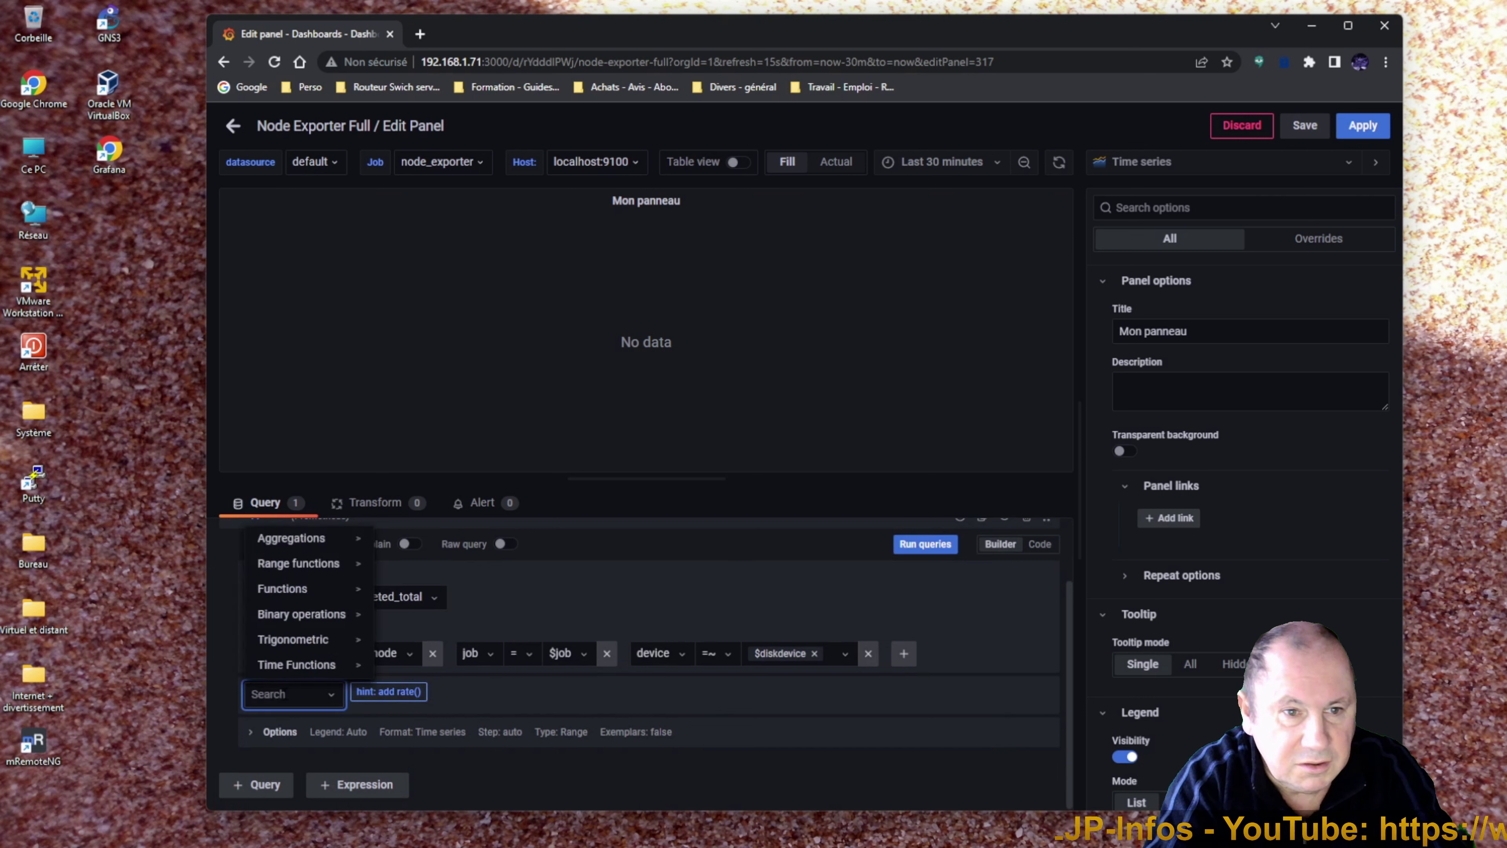
{"action": "type", "text": "irate"}
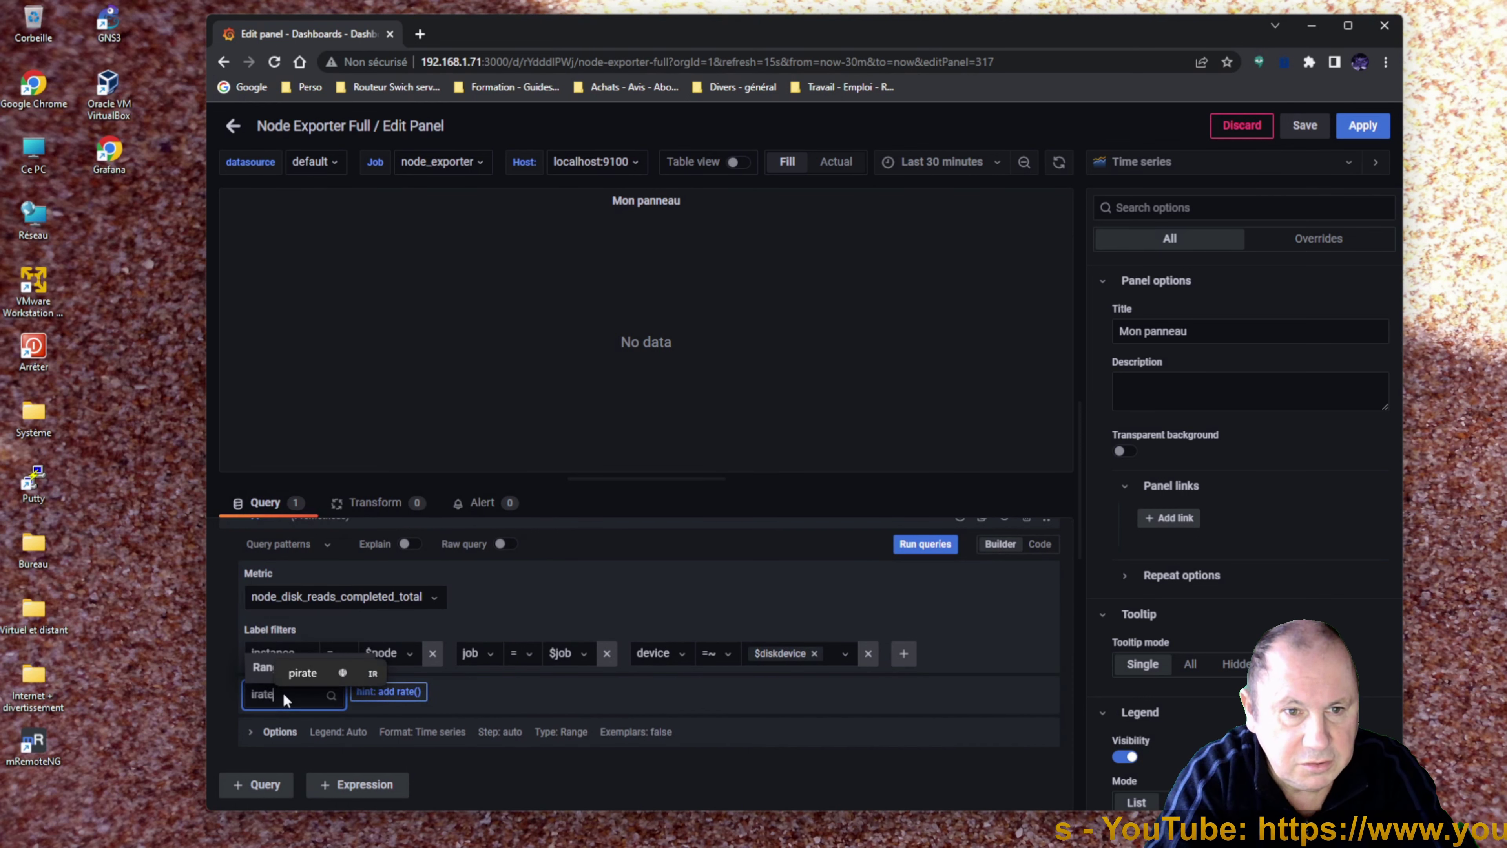
{"action": "key", "text": "Left"}
{"action": "key", "text": "Left"}
{"action": "key", "text": "Left"}
{"action": "key", "text": "Left"}
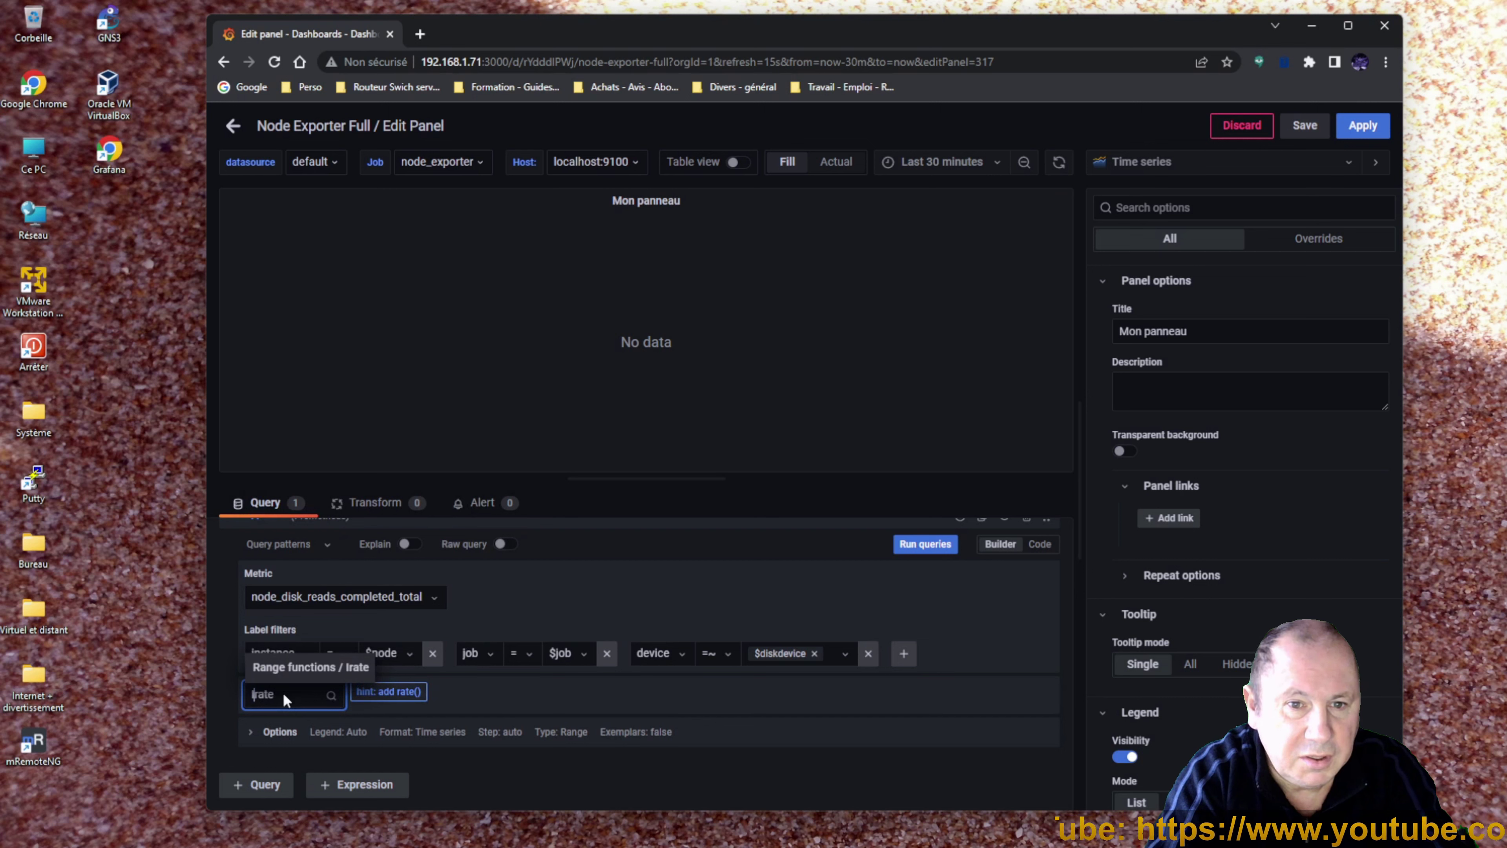
{"action": "left_click", "coordinate": [347, 669]}
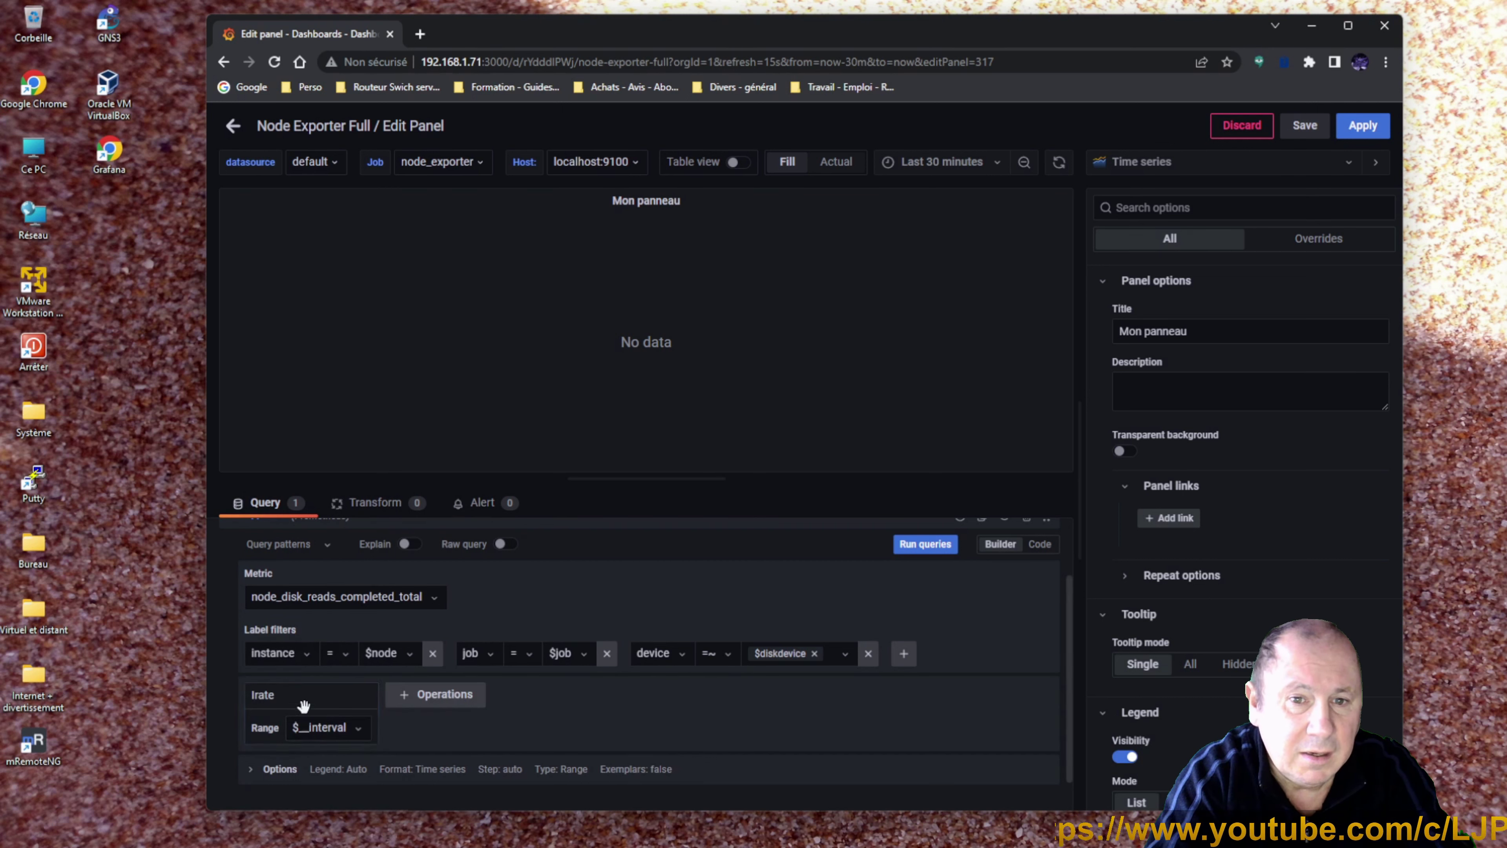
Set the Irate operation's range to 1m and run query A.
{"action": "left_click", "coordinate": [359, 728]}
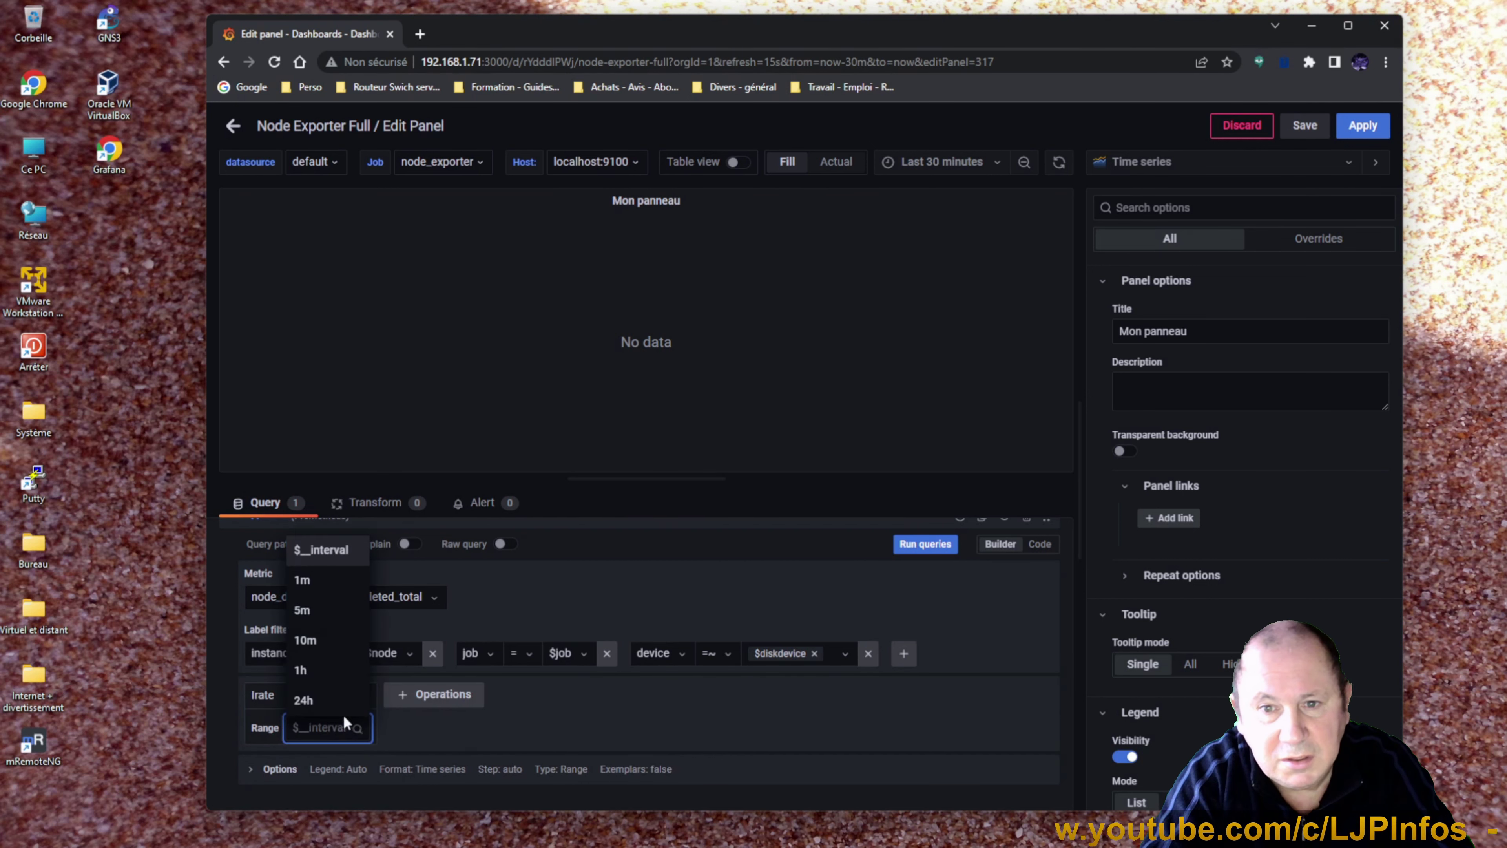
{"action": "key", "text": "Escape"}
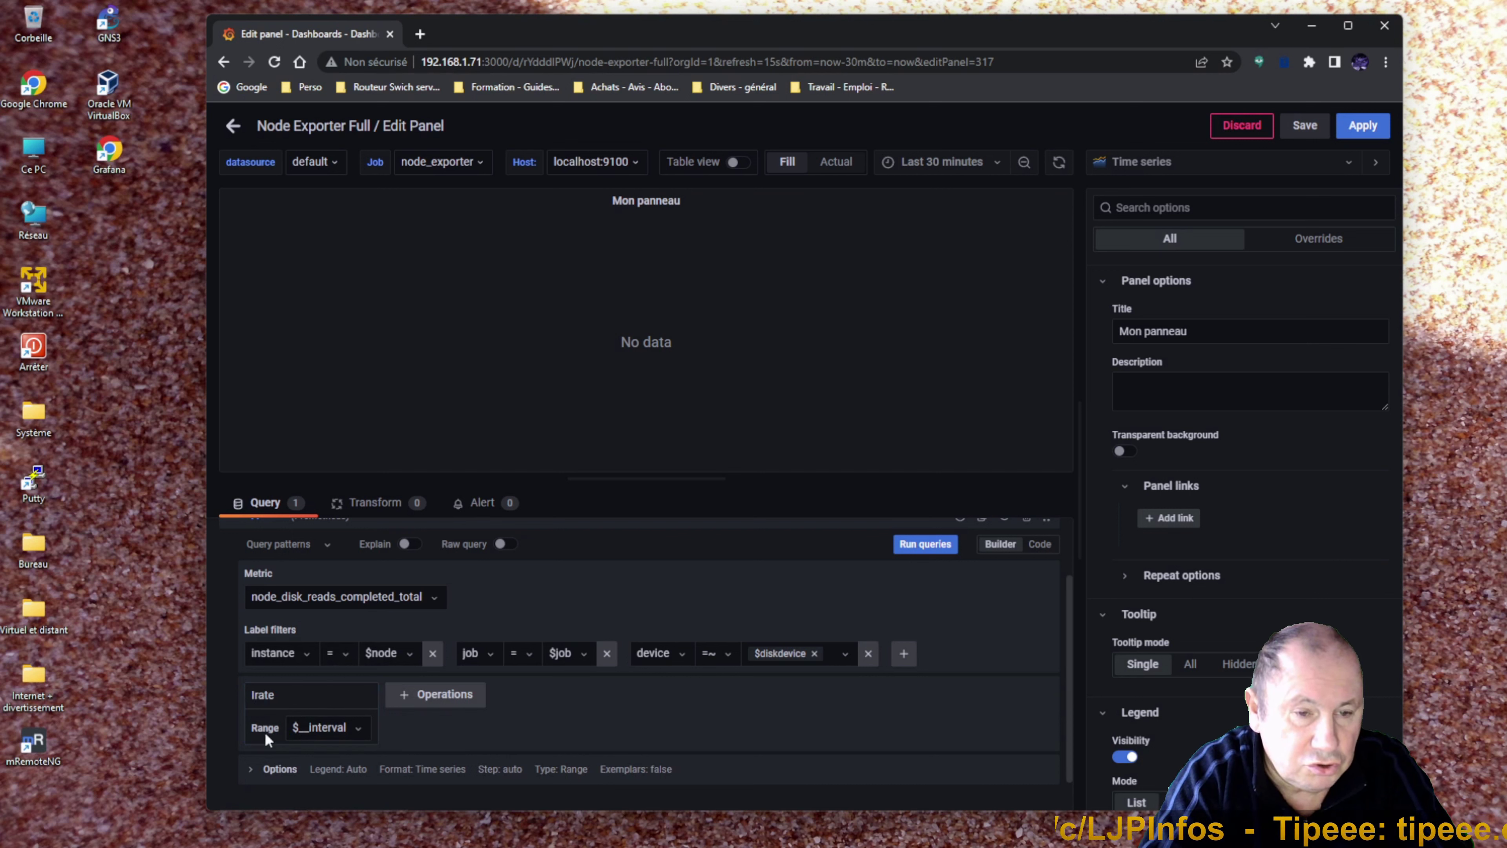
{"action": "left_click", "coordinate": [362, 731]}
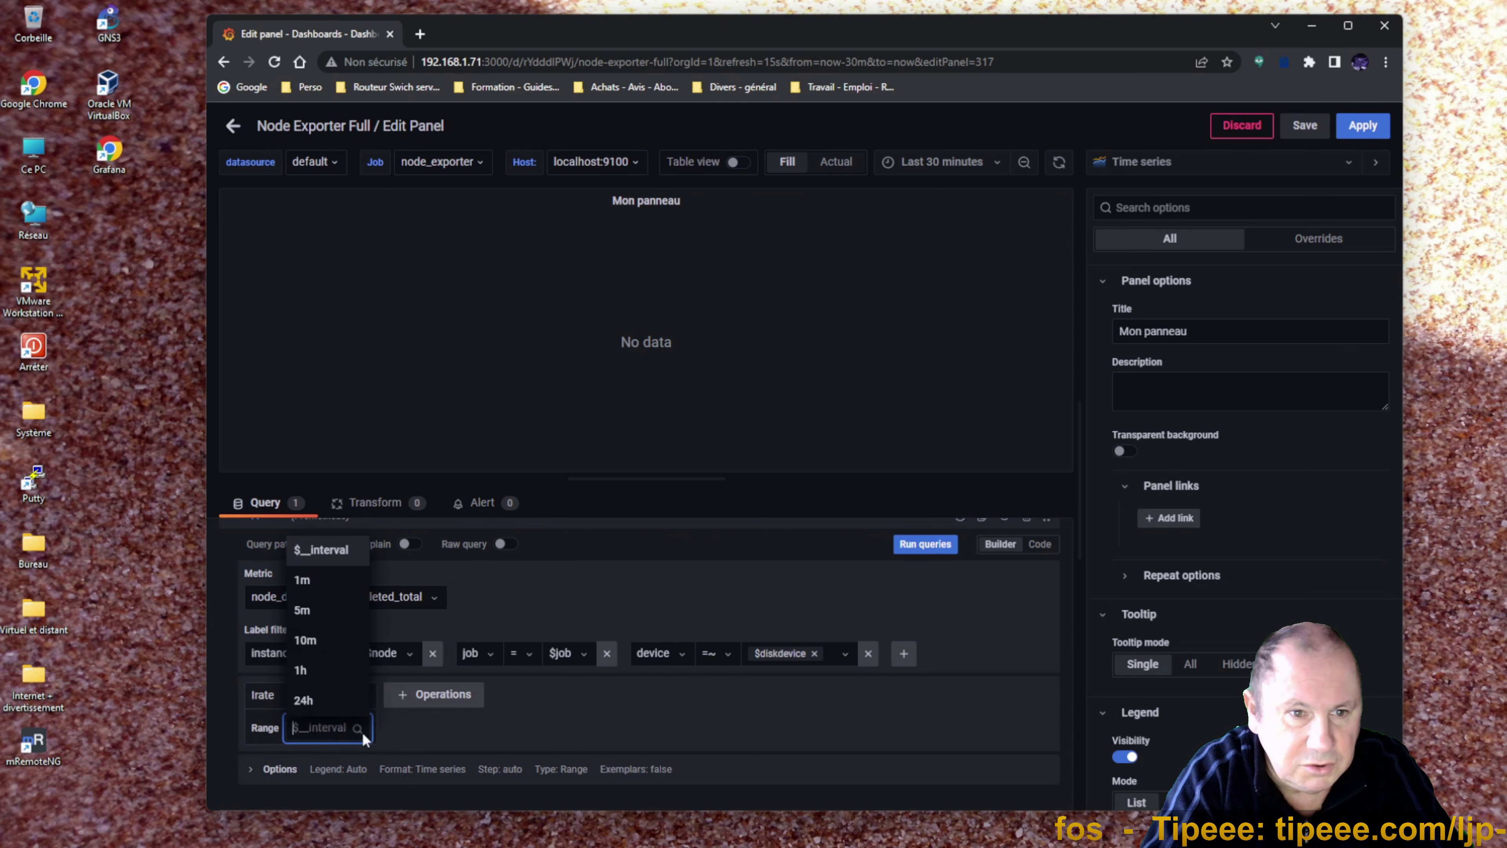
{"action": "left_click", "coordinate": [311, 588]}
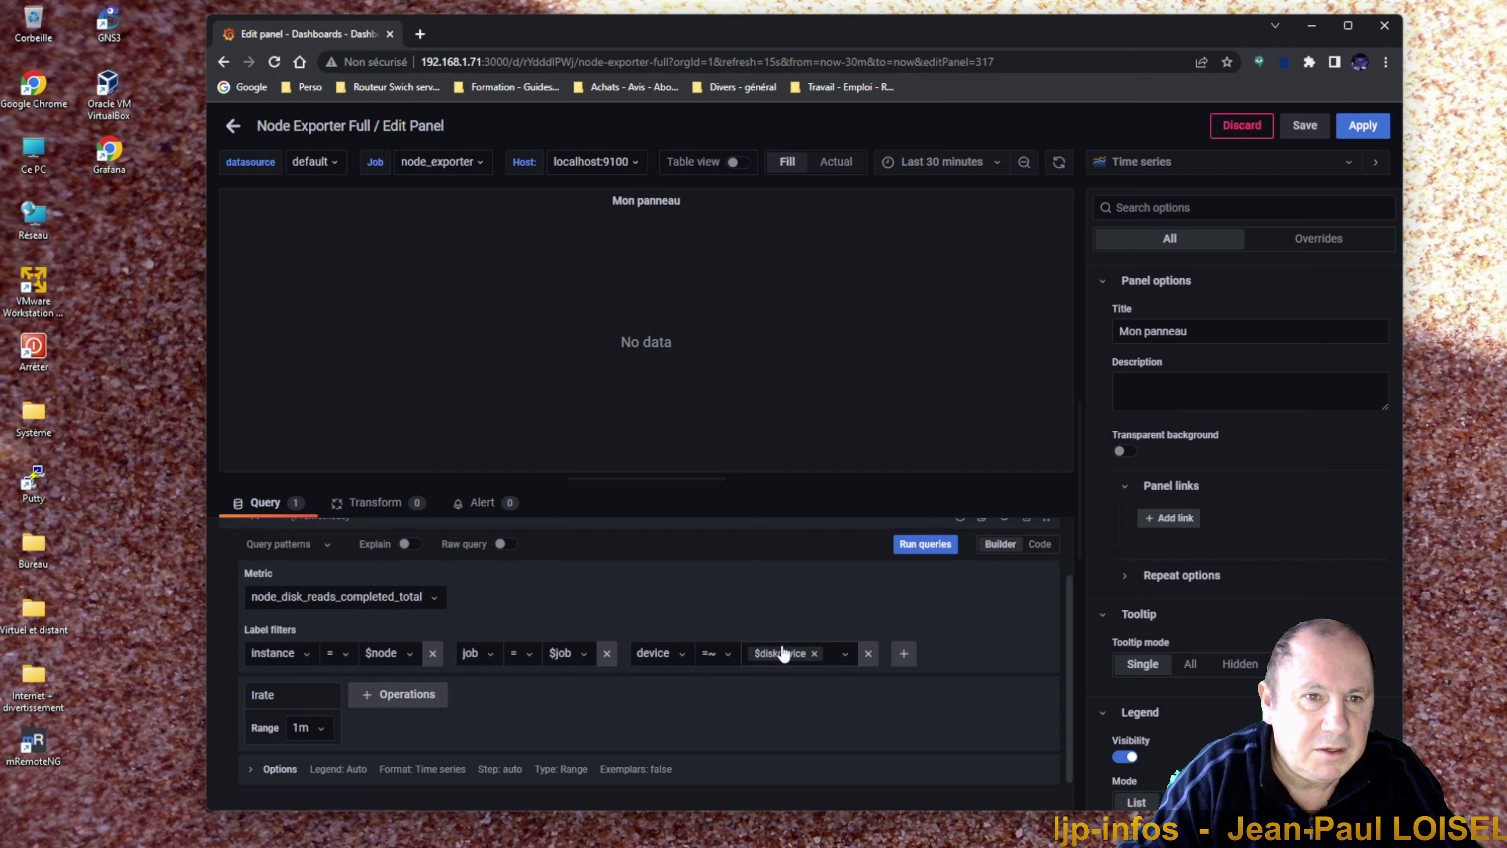
{"action": "left_click", "coordinate": [920, 549]}
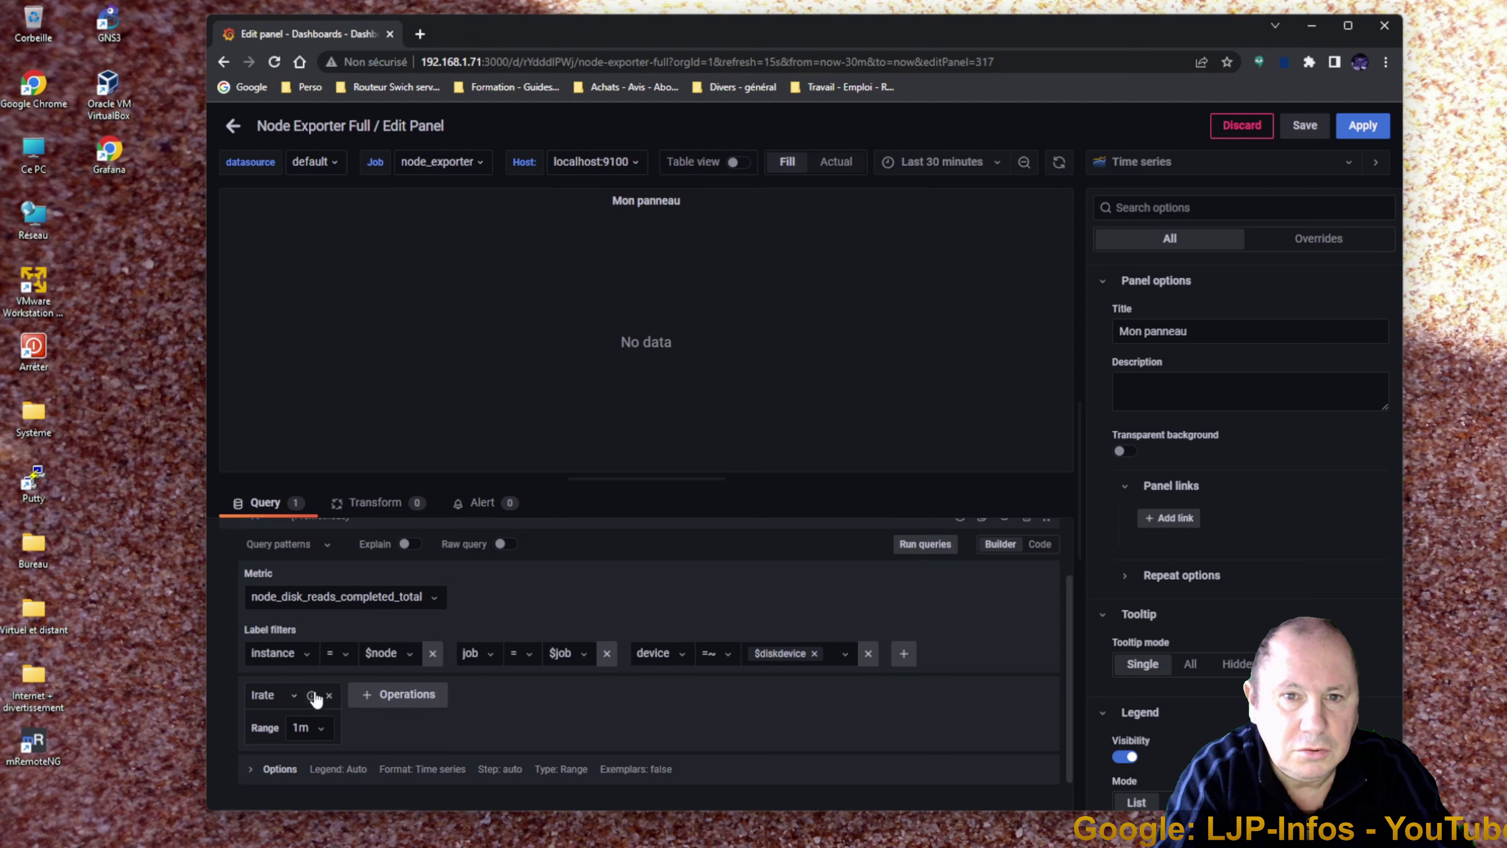
Reselect Irate as query A's range function and run the query again.
{"action": "mouse_move", "coordinate": [269, 700]}
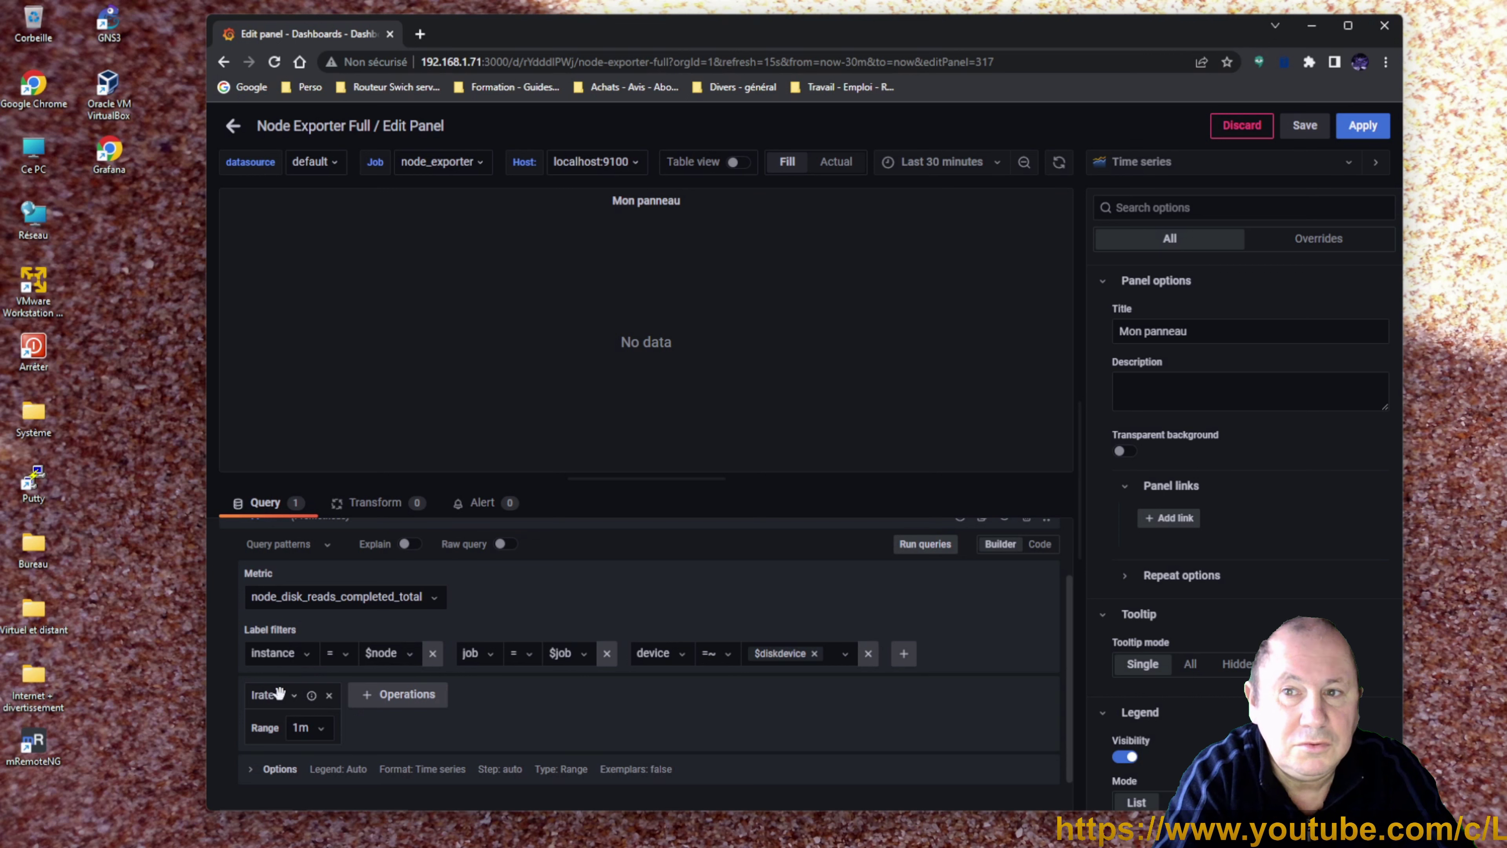
{"action": "left_click", "coordinate": [294, 696]}
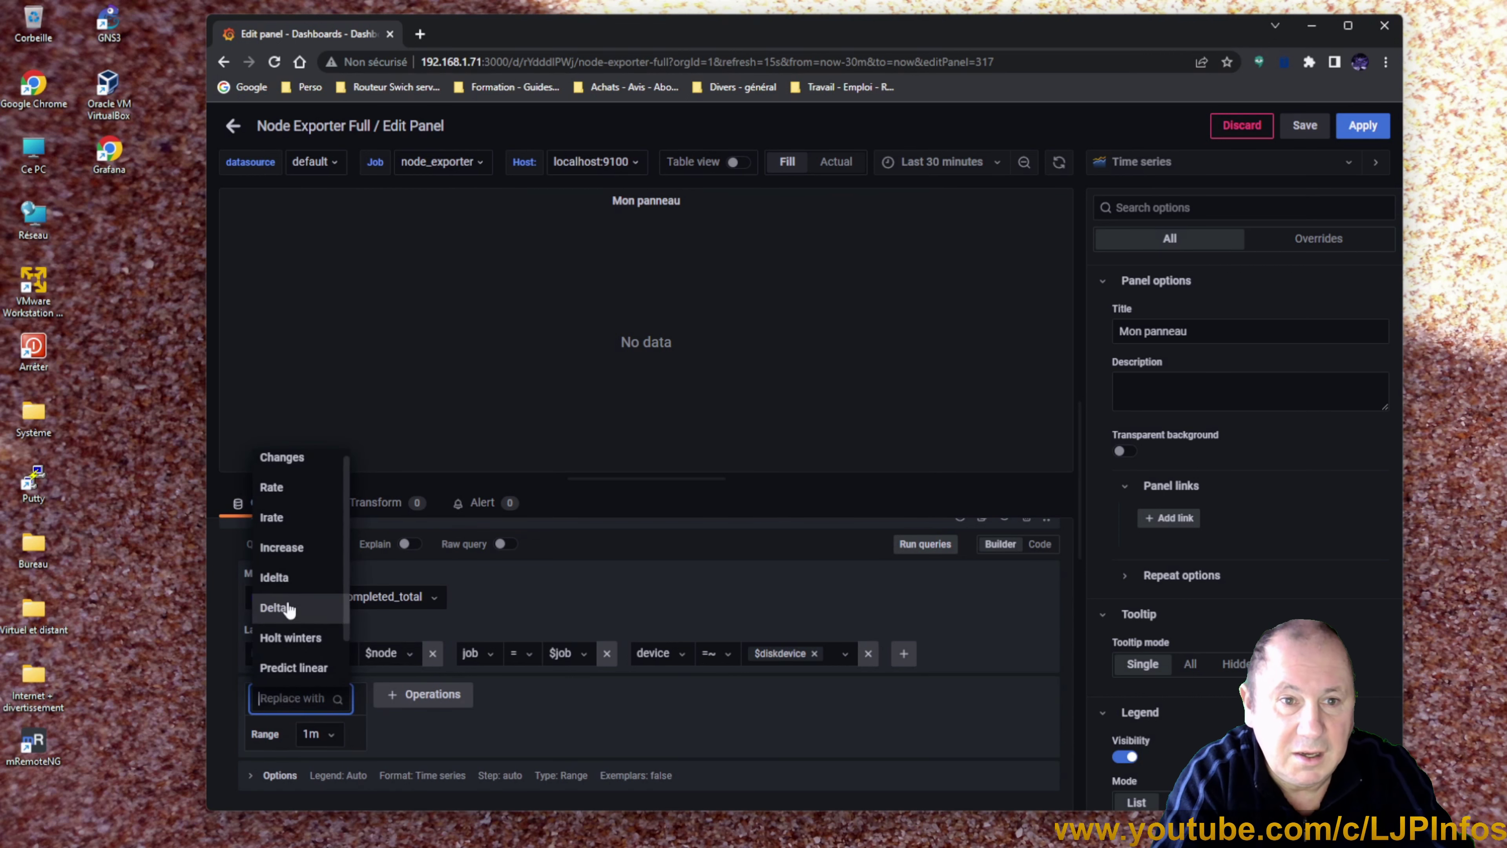
{"action": "left_click", "coordinate": [284, 520]}
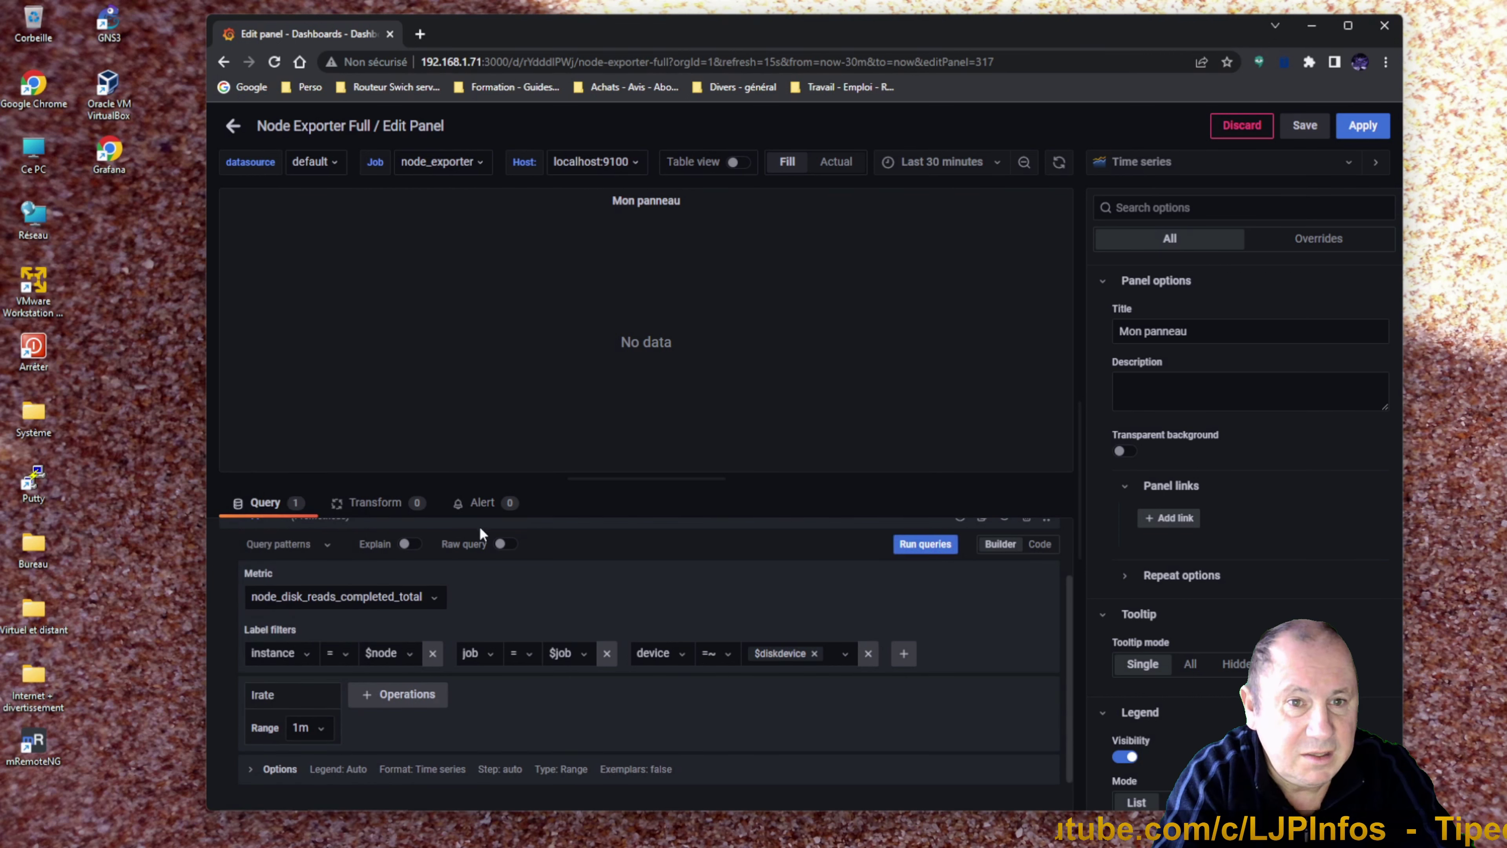
{"action": "left_click", "coordinate": [911, 551]}
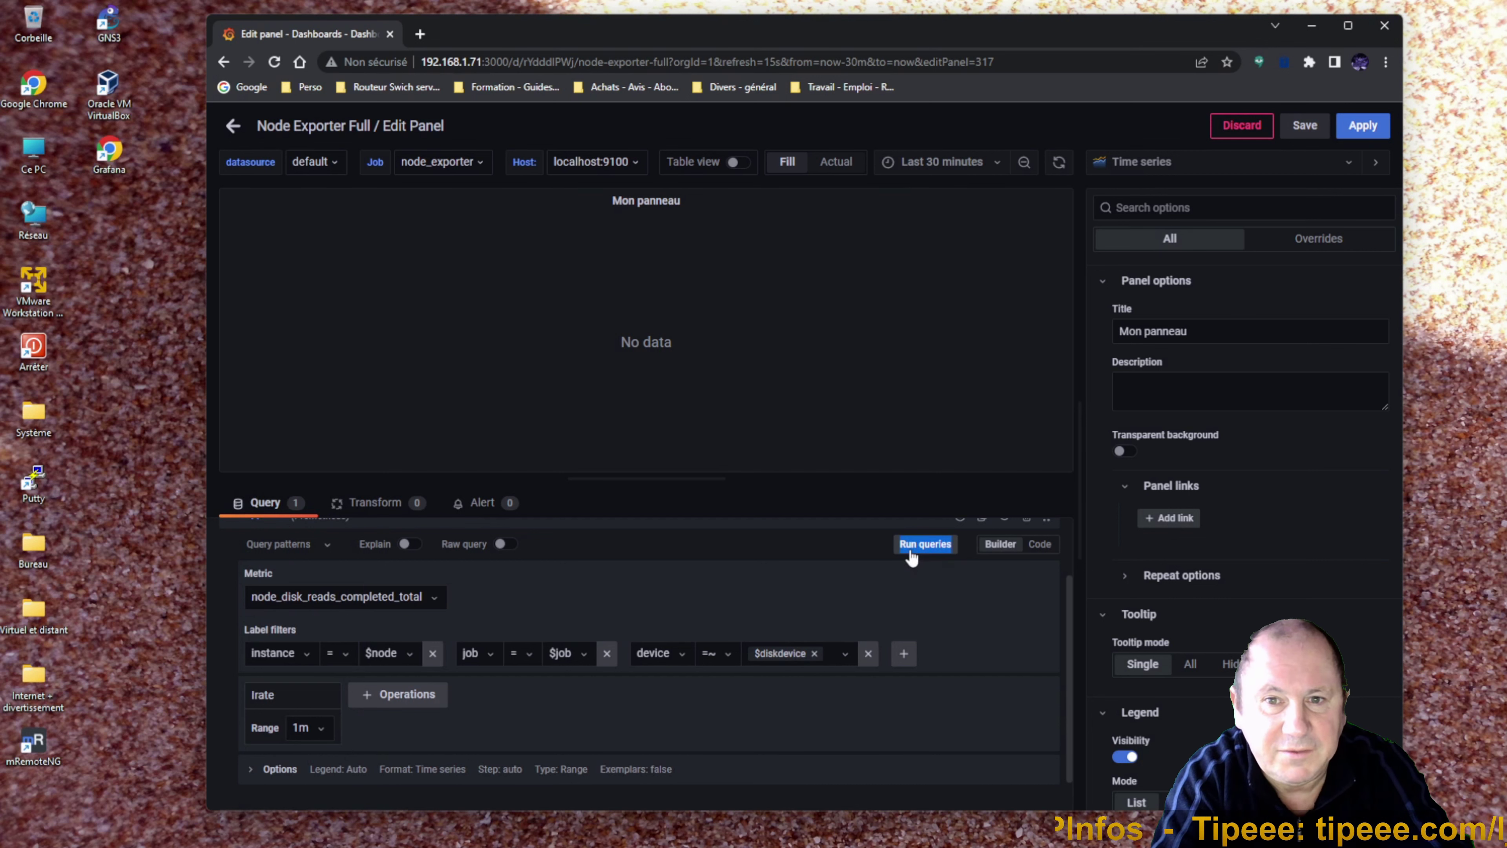
{"action": "left_click", "coordinate": [911, 551]}
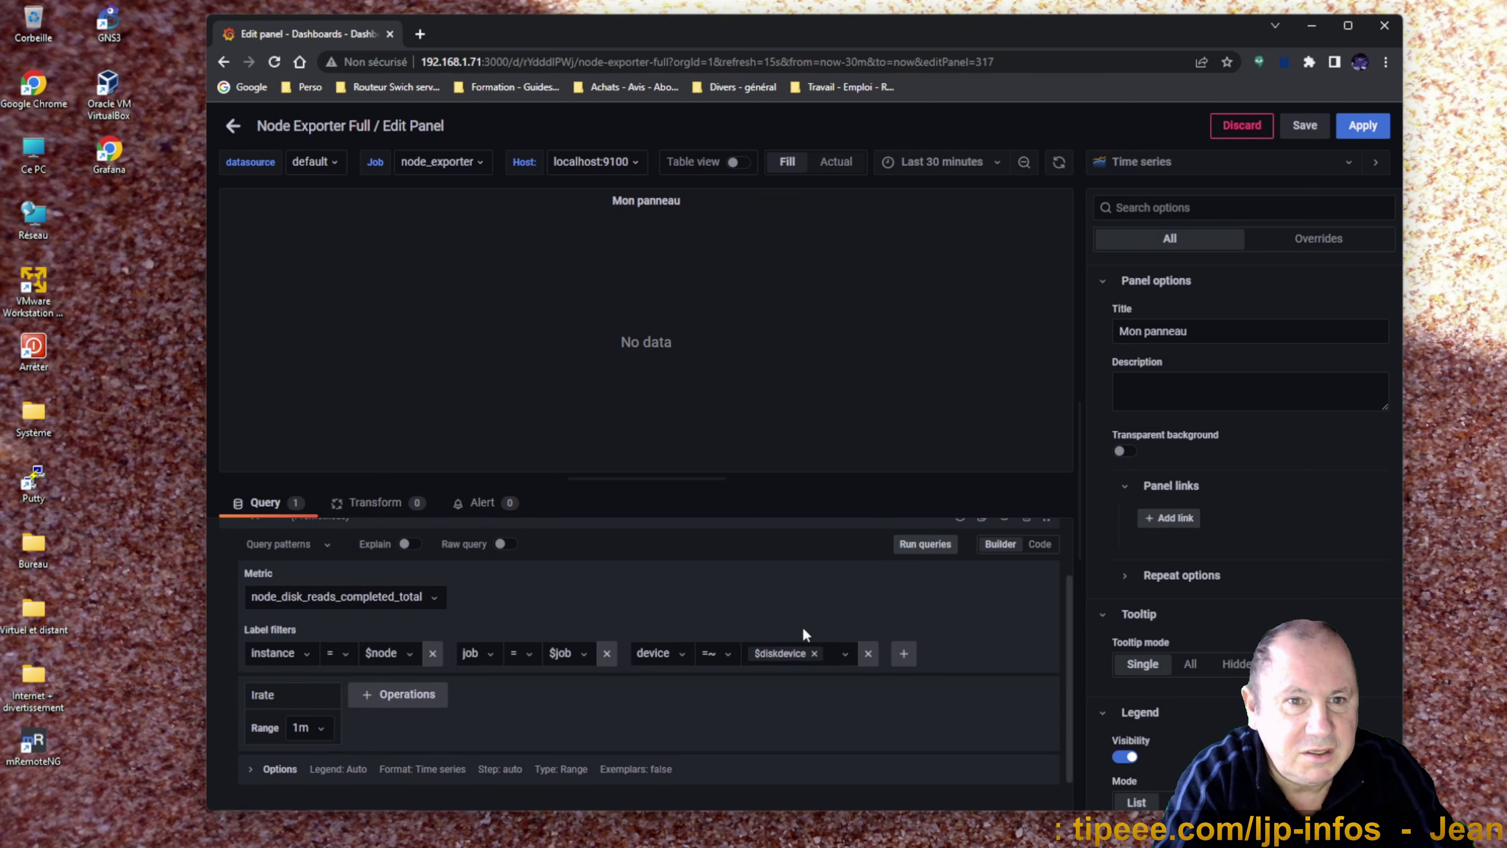
Replace $diskdevice with the $diskdevices variable in query A's device label filter and run the query.
{"action": "scroll", "coordinate": [803, 630], "scroll_direction": "up", "scroll_amount": 2}
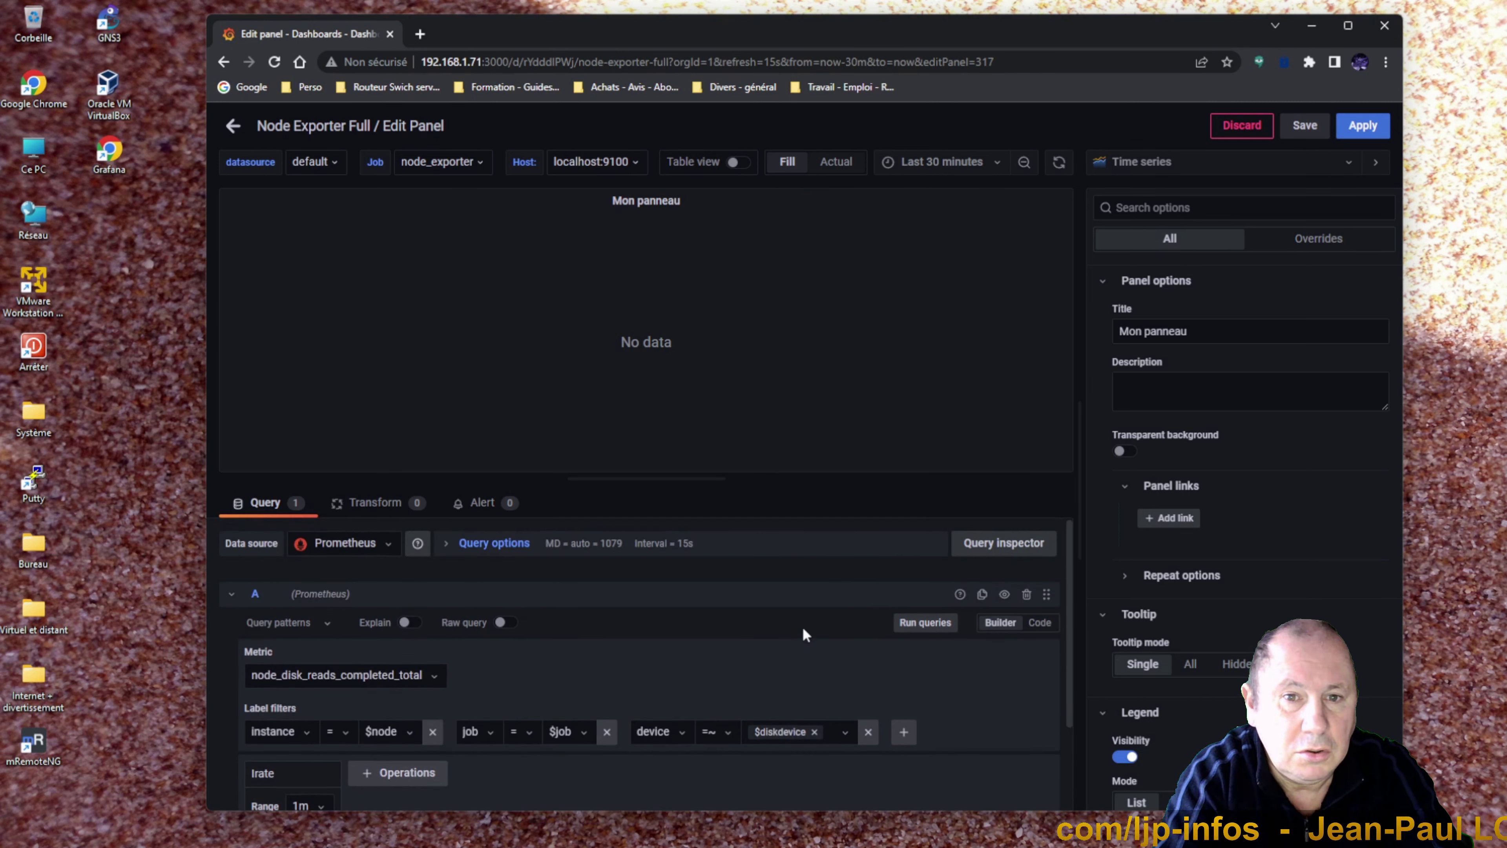
{"action": "scroll", "coordinate": [802, 630], "scroll_direction": "down", "scroll_amount": 2}
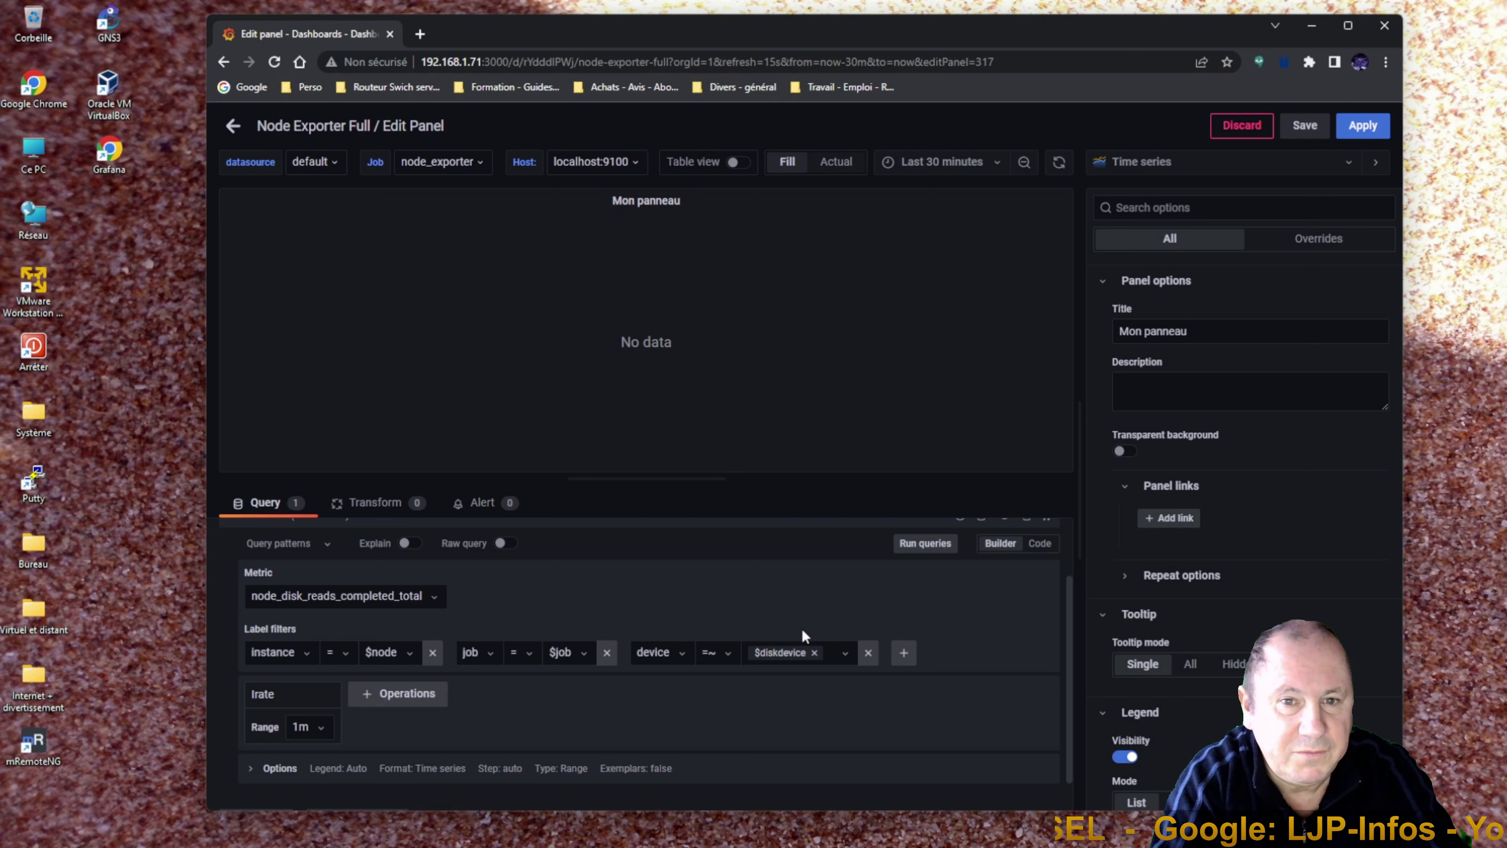
{"action": "left_click", "coordinate": [788, 661]}
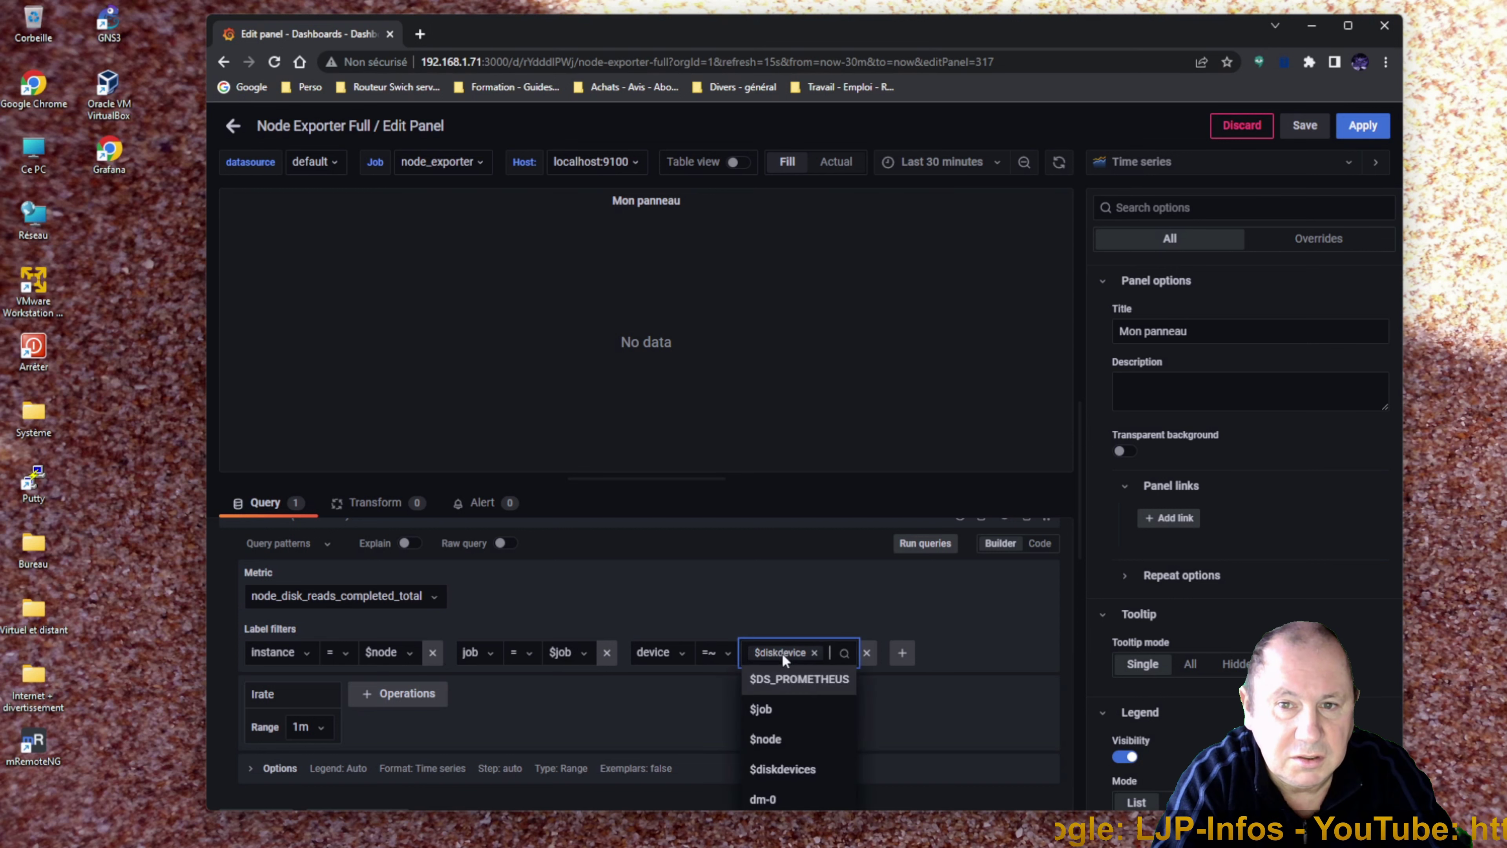
{"action": "left_click", "coordinate": [783, 769]}
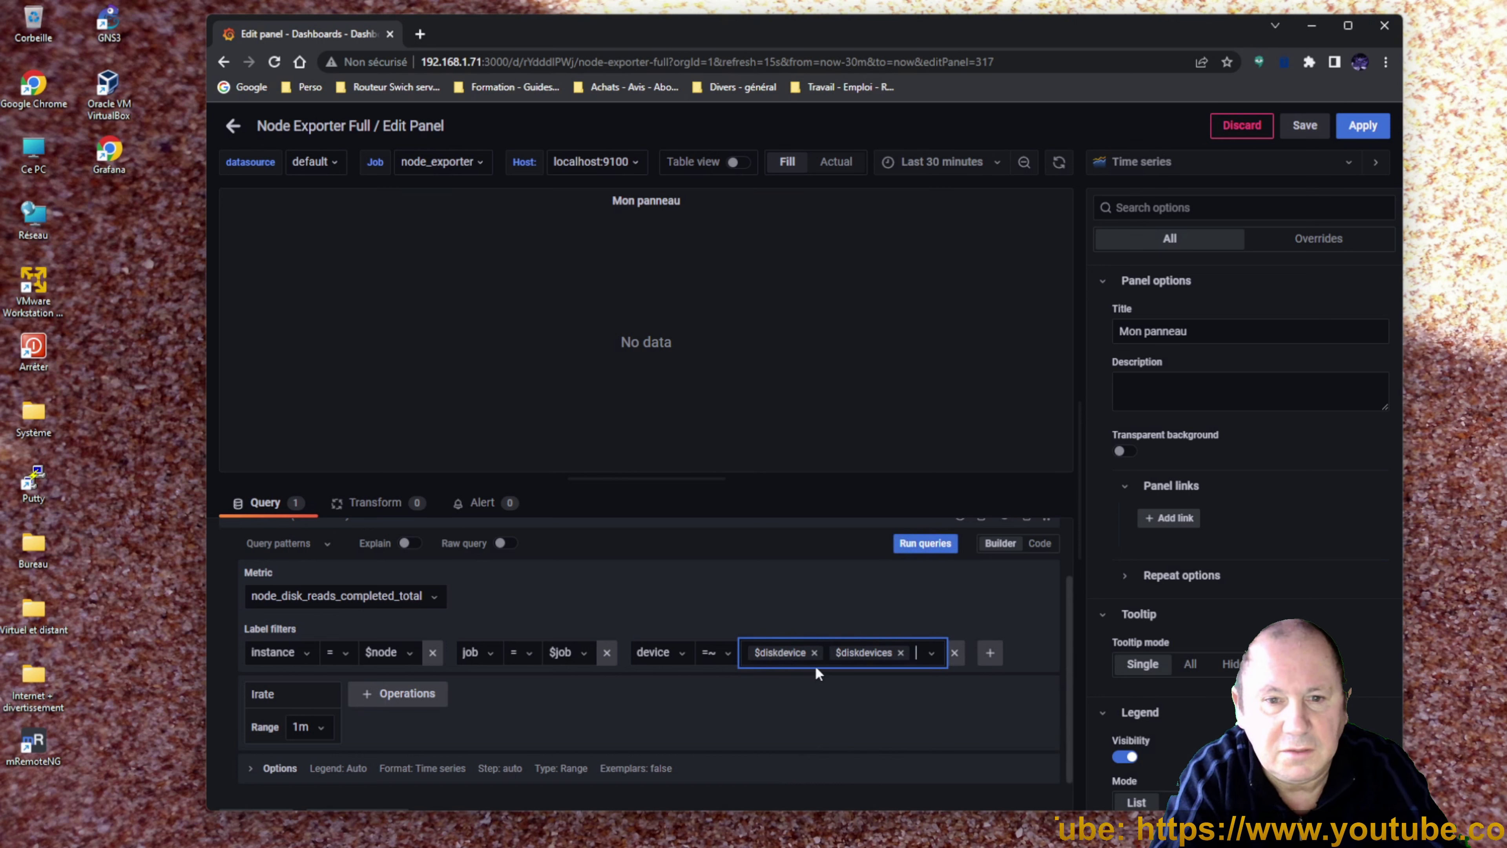
{"action": "left_click", "coordinate": [814, 652]}
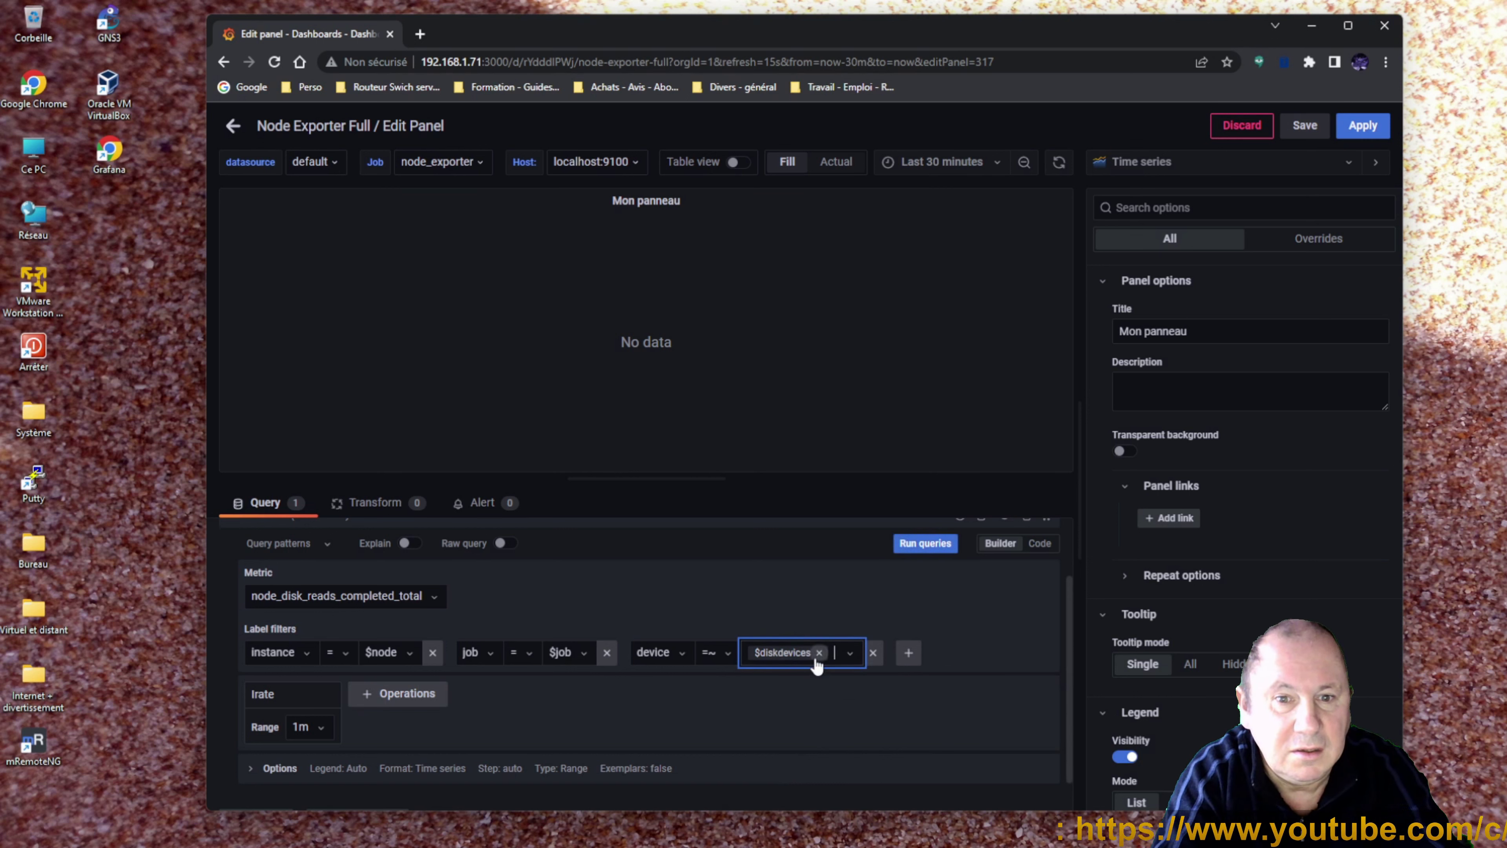
{"action": "left_click", "coordinate": [929, 547]}
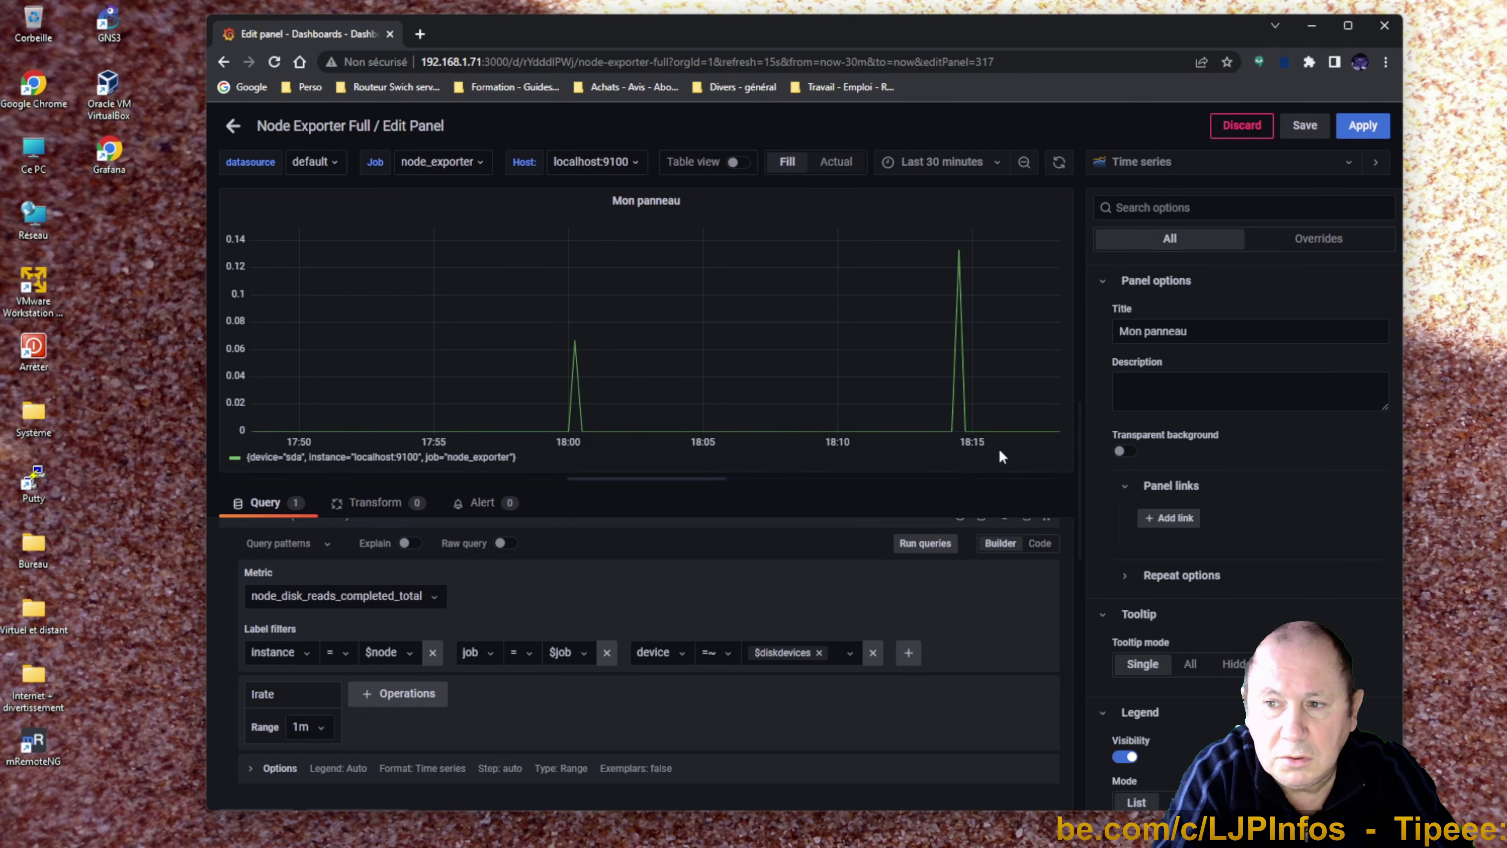
Set the line interpolation in the panel's graph styles to smooth.
{"action": "scroll", "coordinate": [1338, 576], "scroll_direction": "down", "scroll_amount": 1}
{"action": "scroll", "coordinate": [1337, 576], "scroll_direction": "down", "scroll_amount": 8}
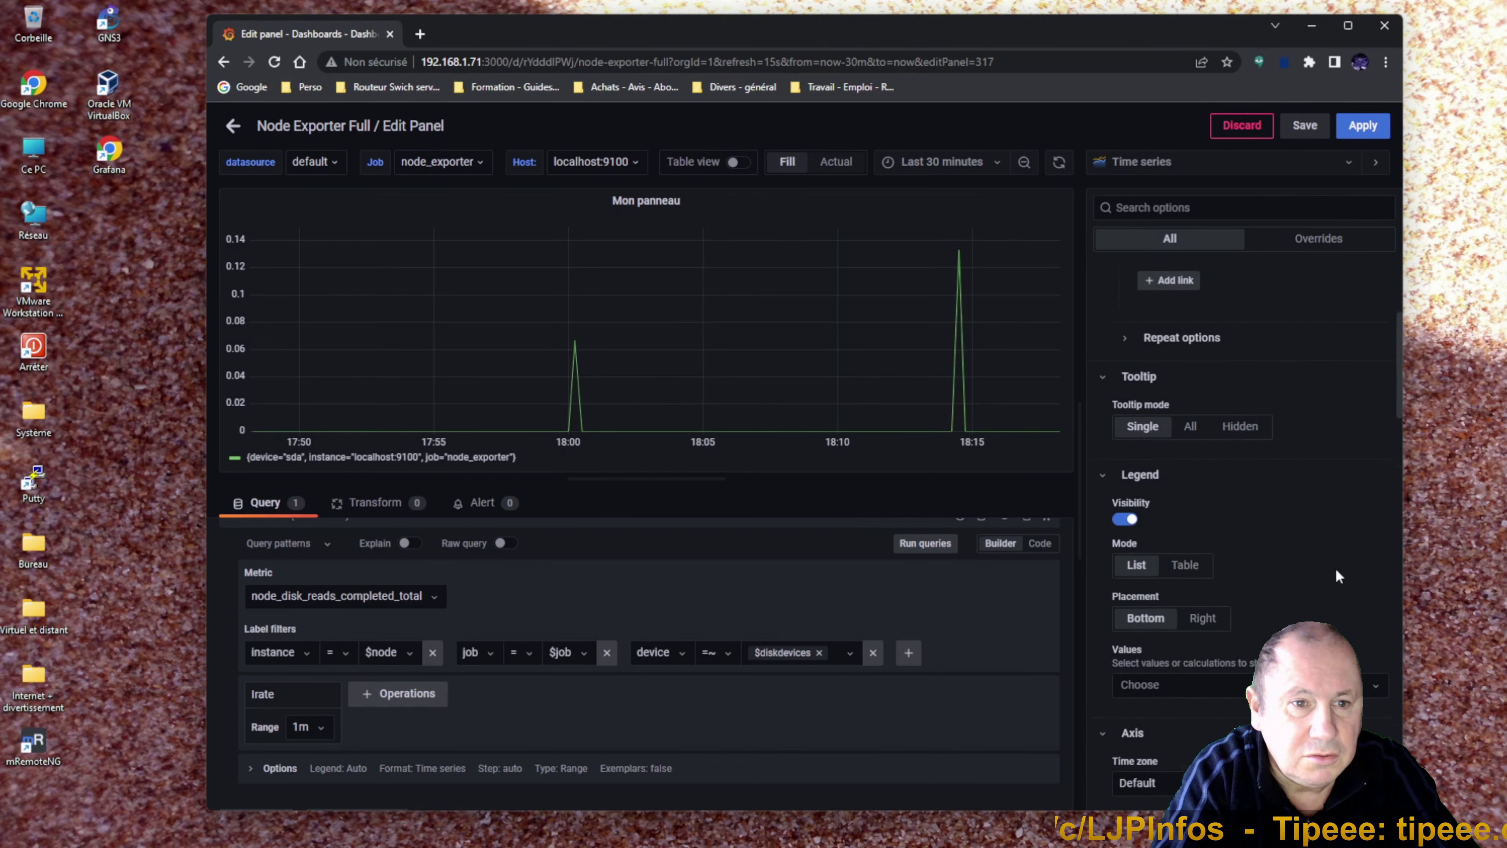
{"action": "scroll", "coordinate": [1338, 576], "scroll_direction": "down", "scroll_amount": 7}
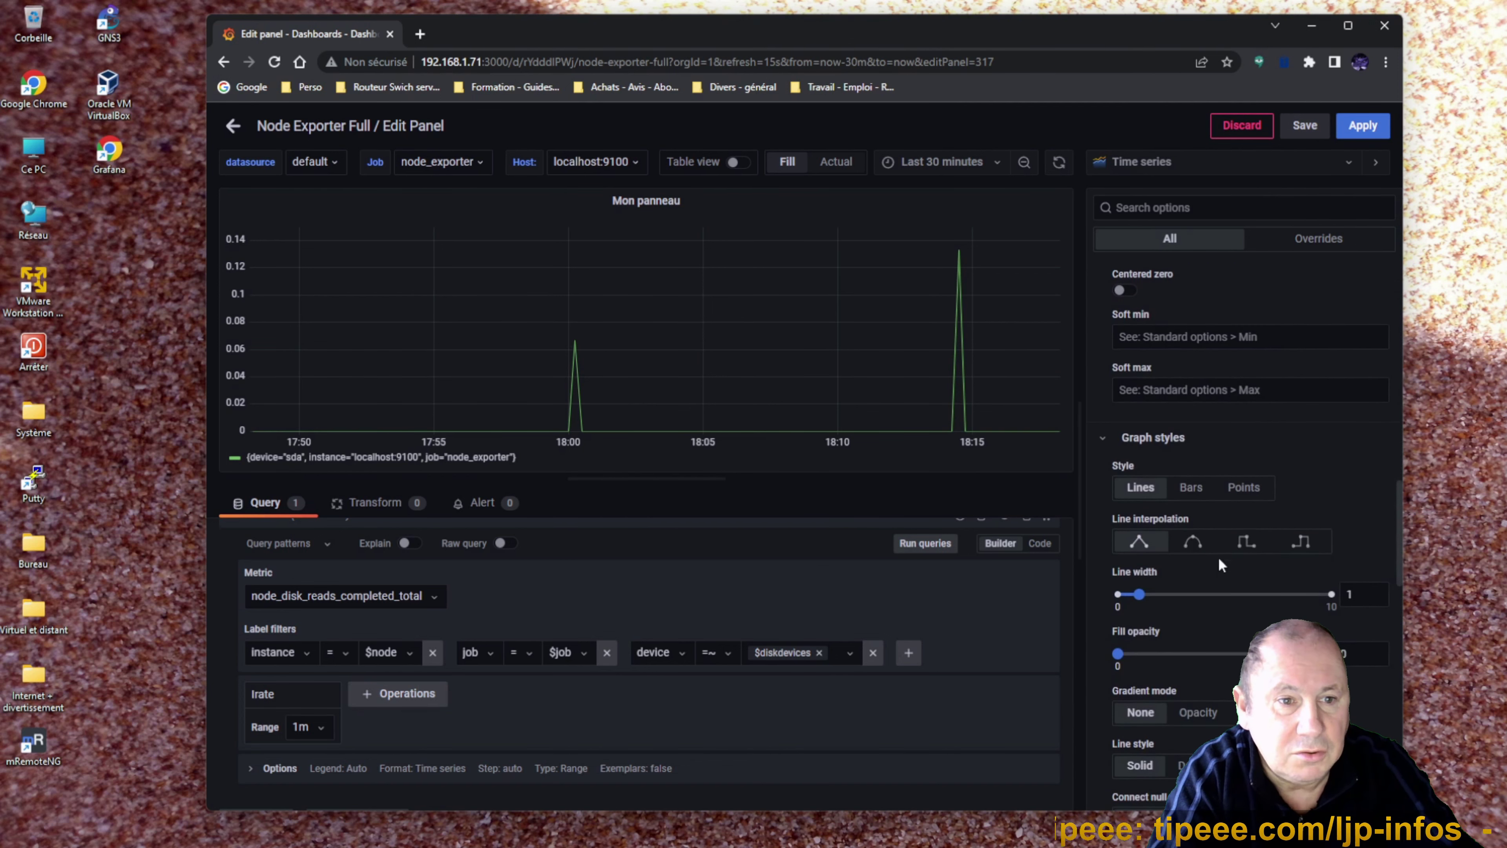
{"action": "left_click", "coordinate": [1196, 549]}
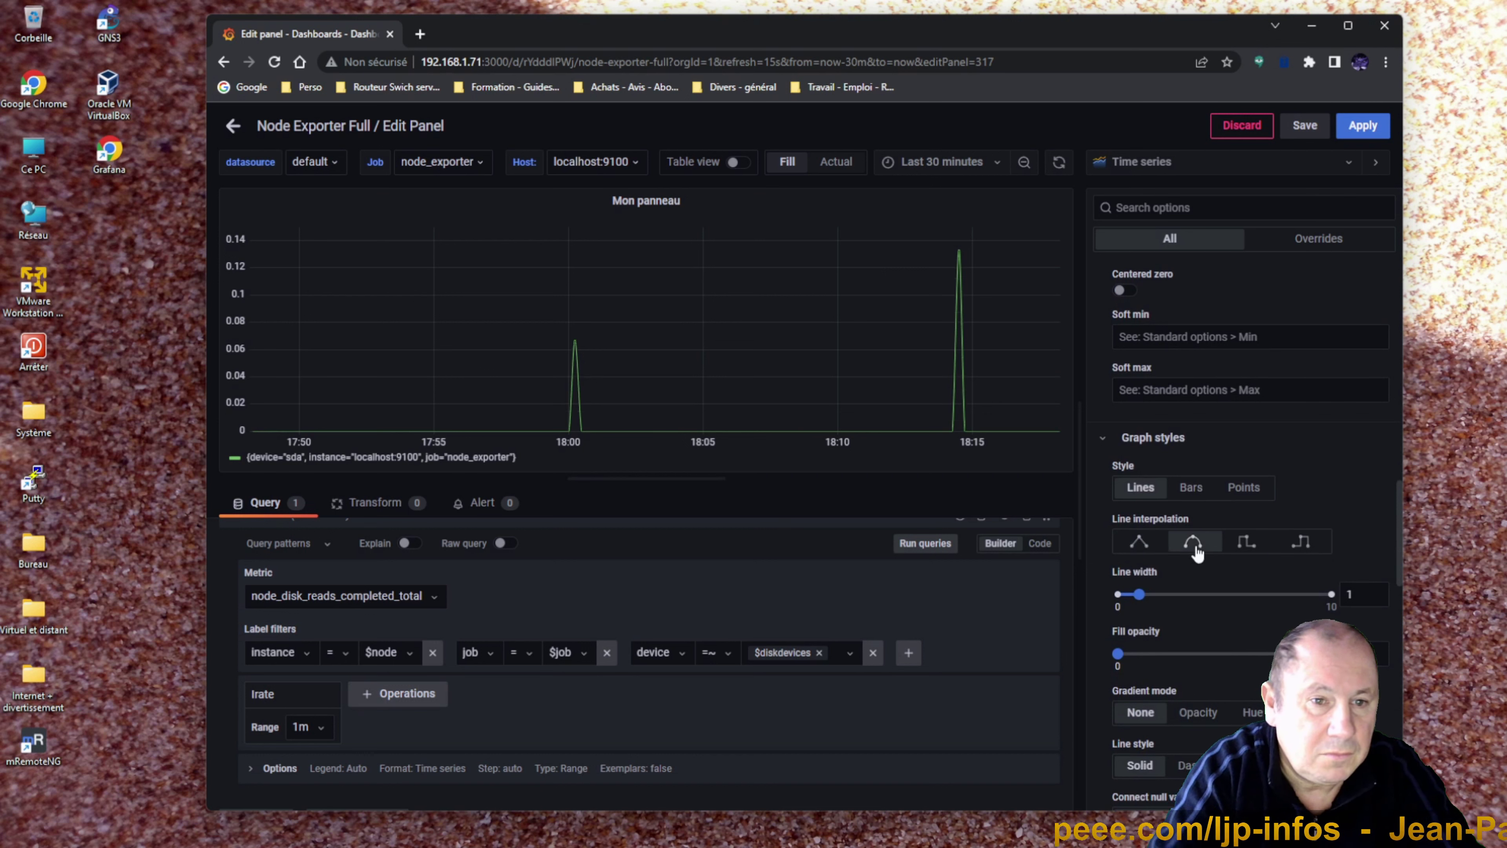
{"action": "left_click", "coordinate": [1244, 543]}
{"action": "left_click", "coordinate": [1192, 542]}
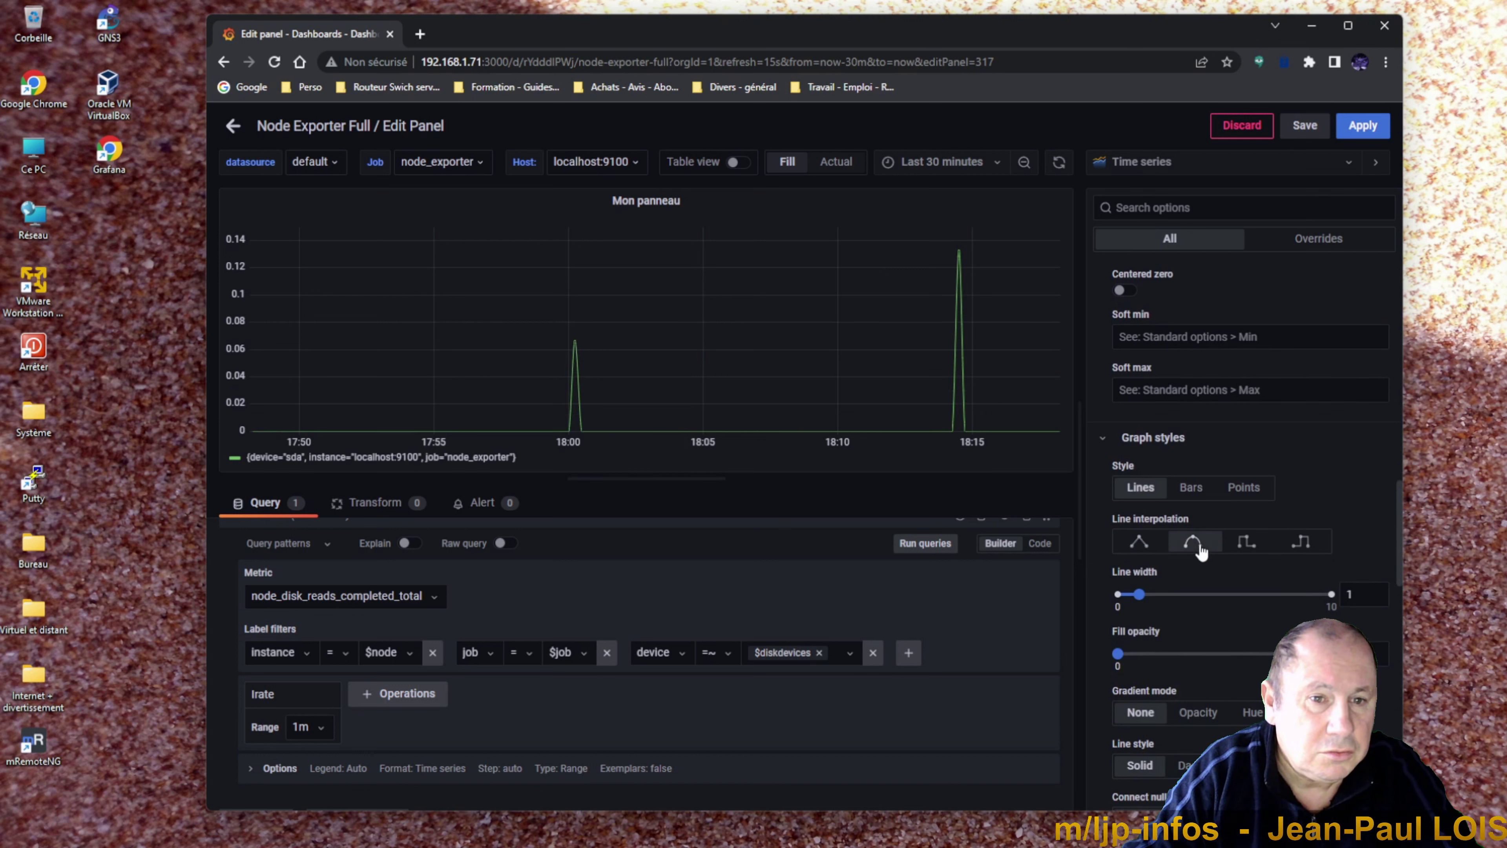
{"action": "mouse_move", "coordinate": [1139, 594]}
{"action": "left_mouse_down"}
{"action": "mouse_move", "coordinate": [1181, 595]}
{"action": "mouse_move", "coordinate": [1139, 594]}
{"action": "left_mouse_up"}
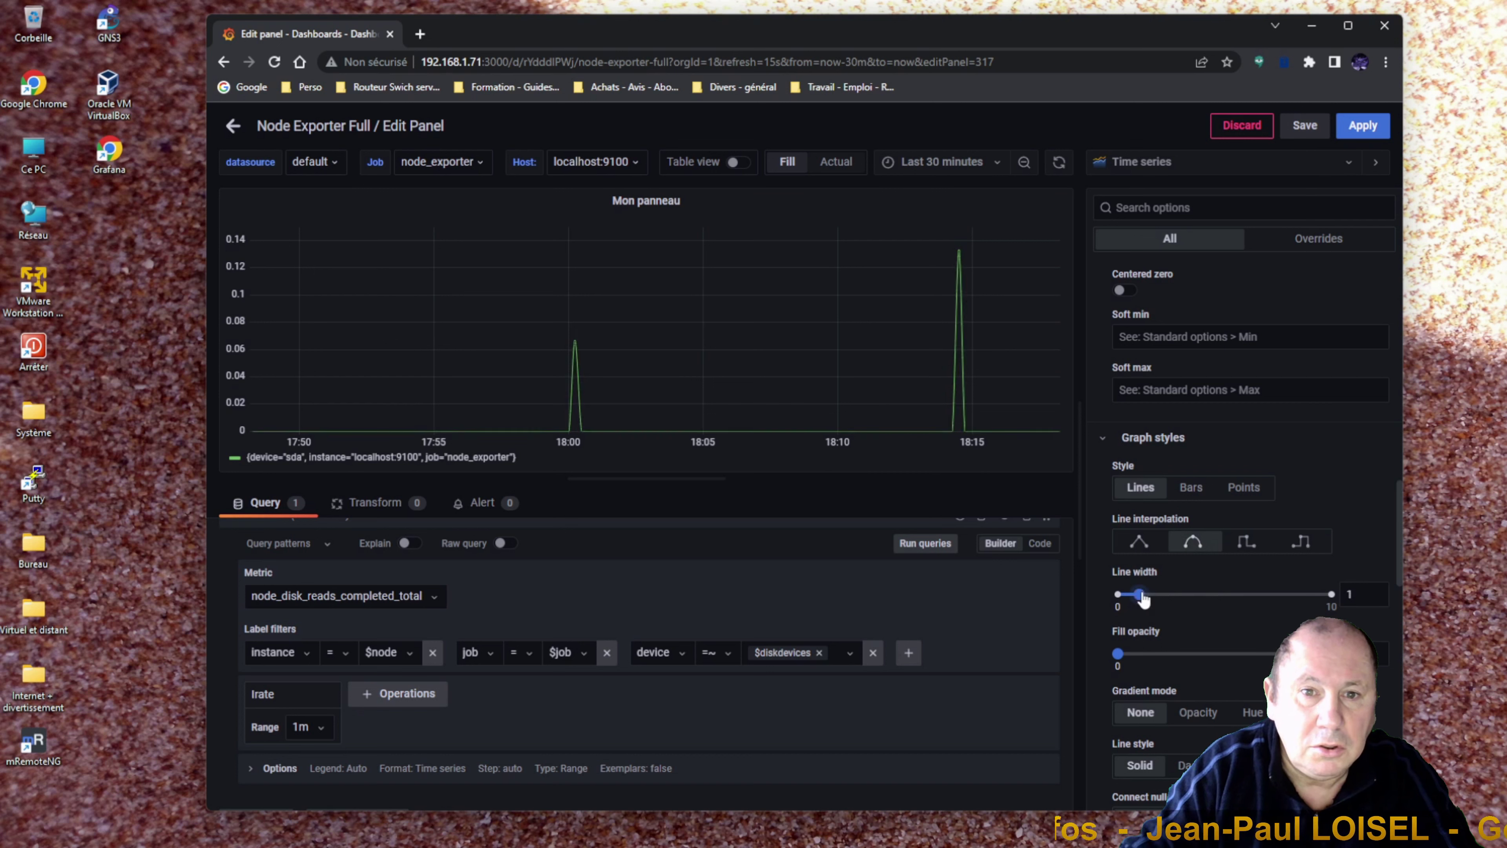
{"action": "mouse_move", "coordinate": [1118, 653]}
{"action": "left_mouse_down"}
{"action": "mouse_move", "coordinate": [1201, 653]}
{"action": "mouse_move", "coordinate": [1106, 654]}
{"action": "left_mouse_up"}
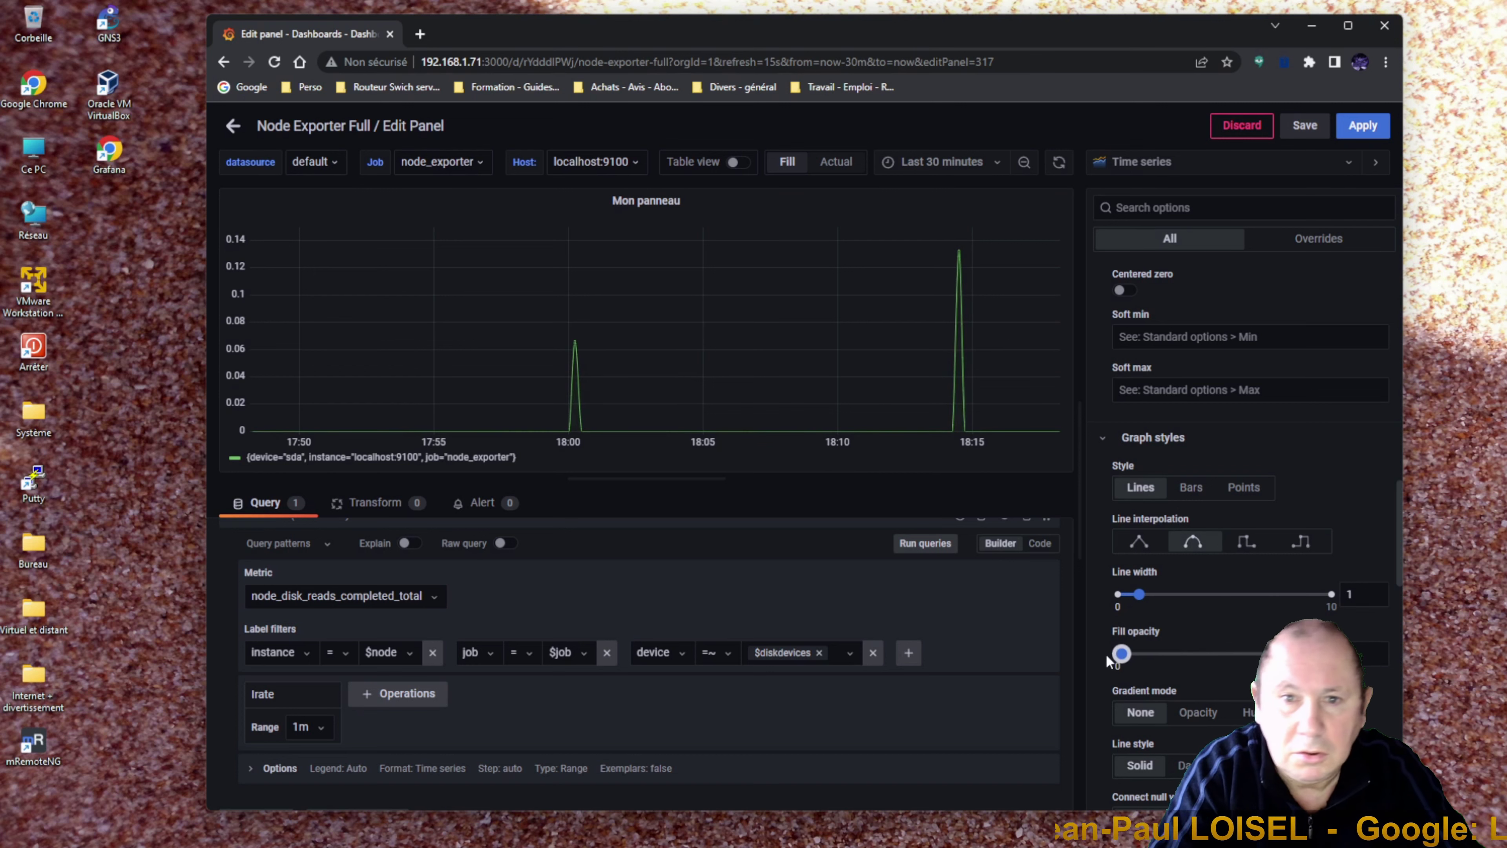
Try point size 15 and always-shown points in the graph styles, finishing with Show points set to Never.
{"action": "scroll", "coordinate": [1221, 677], "scroll_direction": "down", "scroll_amount": 5}
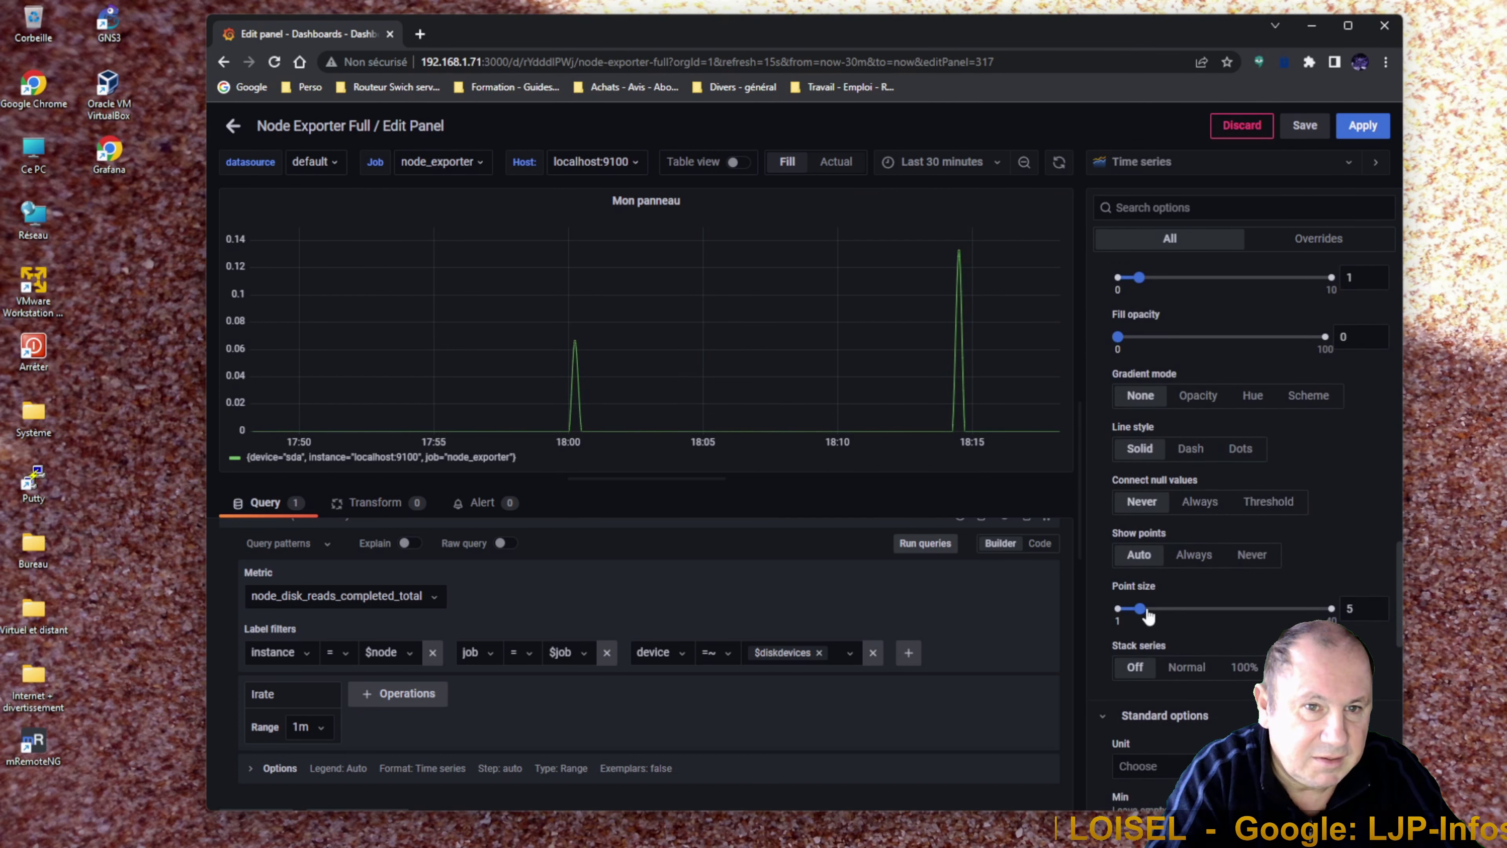
{"action": "left_click_drag", "start_coordinate": [1140, 608], "coordinate": [1204, 609]}
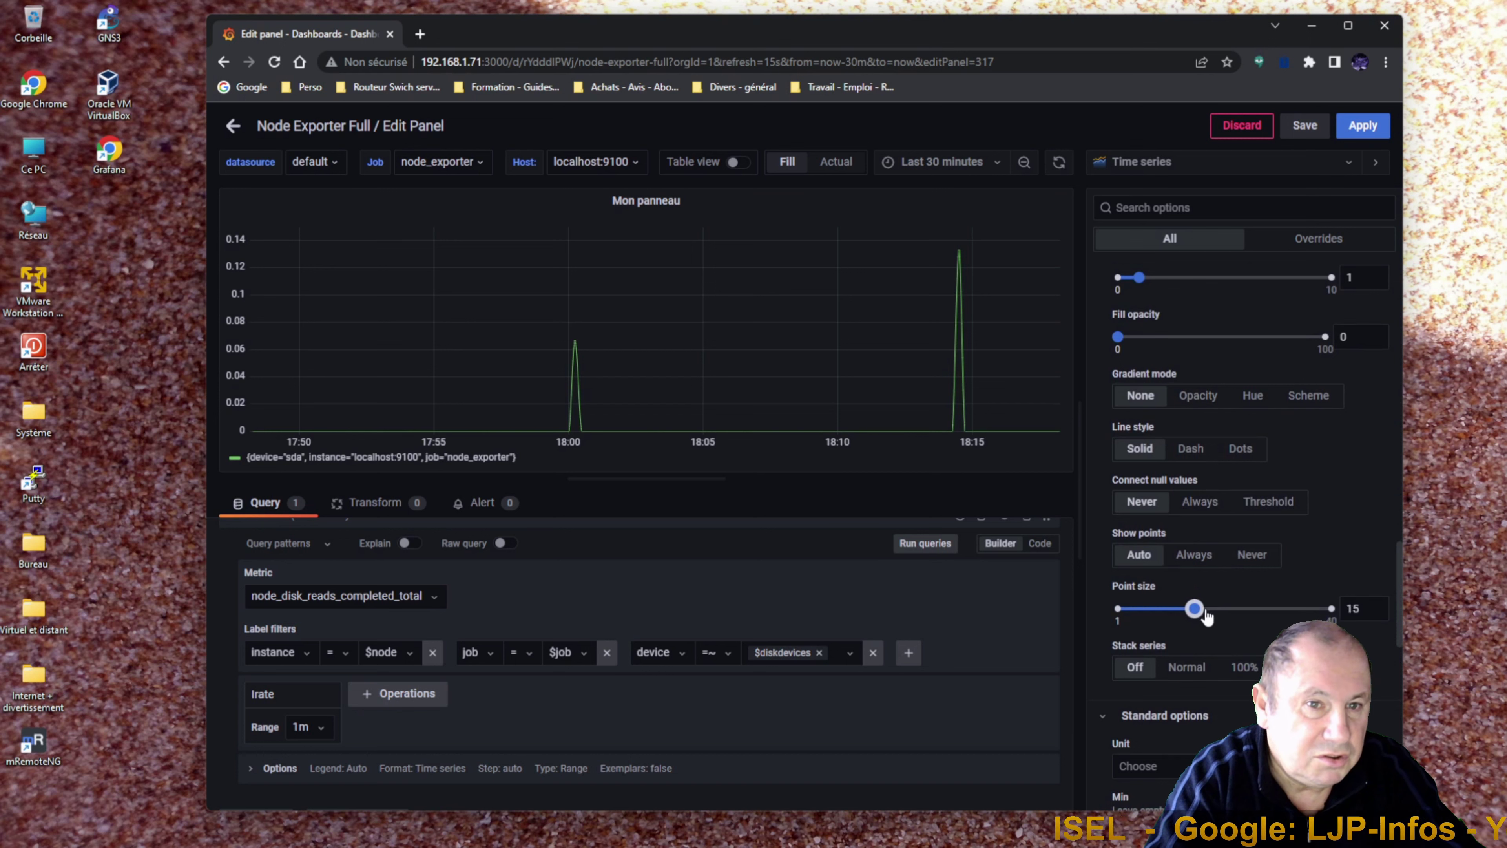
{"action": "left_click", "coordinate": [1196, 555]}
{"action": "left_click_drag", "start_coordinate": [1151, 612], "coordinate": [1134, 614]}
{"action": "left_click", "coordinate": [1252, 556]}
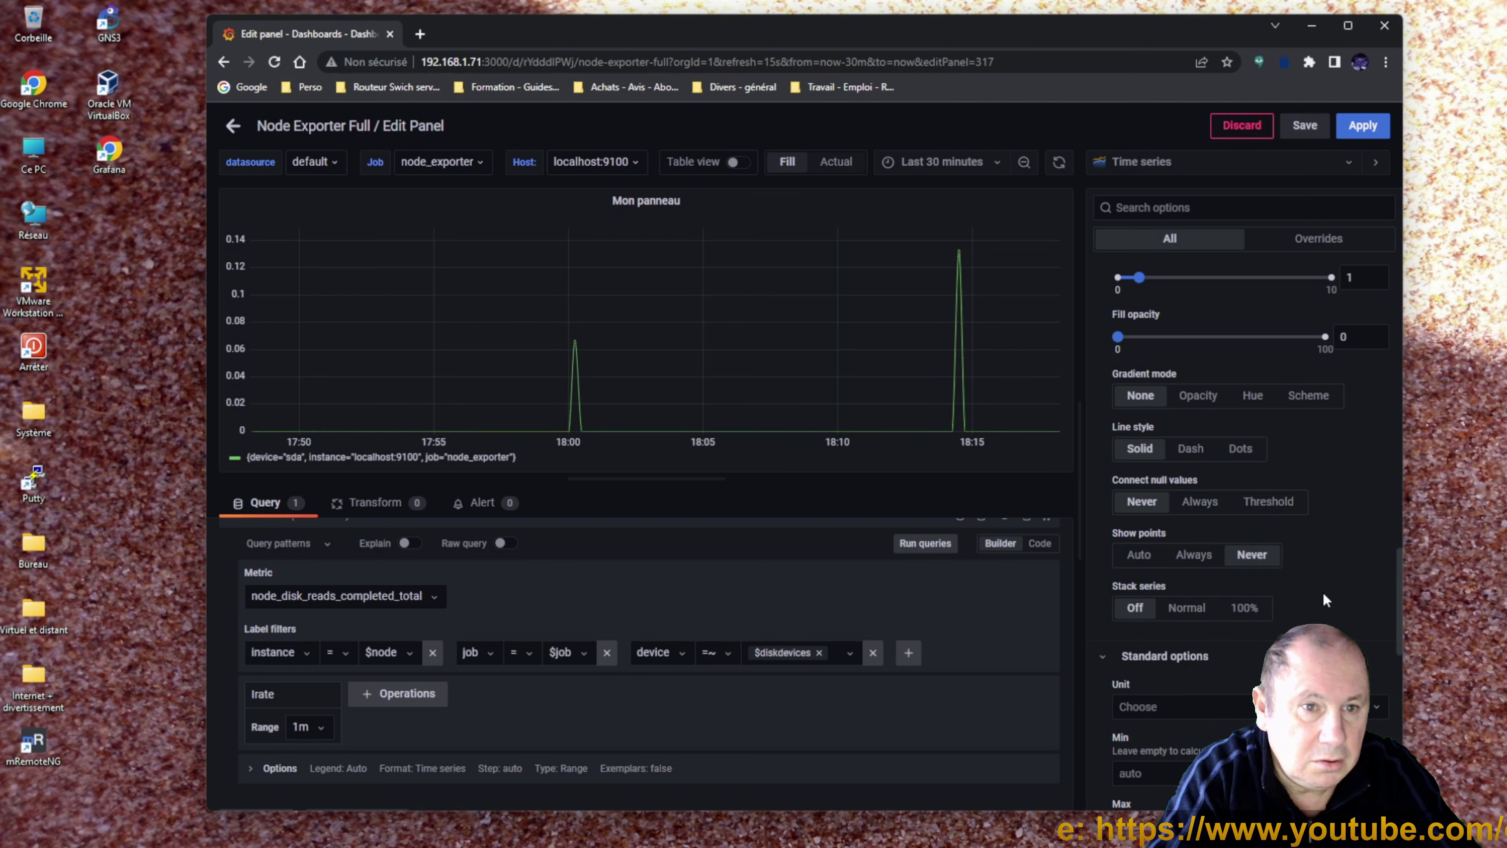
Apply the panel edits to the dashboard and save the Node Exporter Full dashboard.
{"action": "scroll", "coordinate": [1319, 599], "scroll_direction": "down", "scroll_amount": 6}
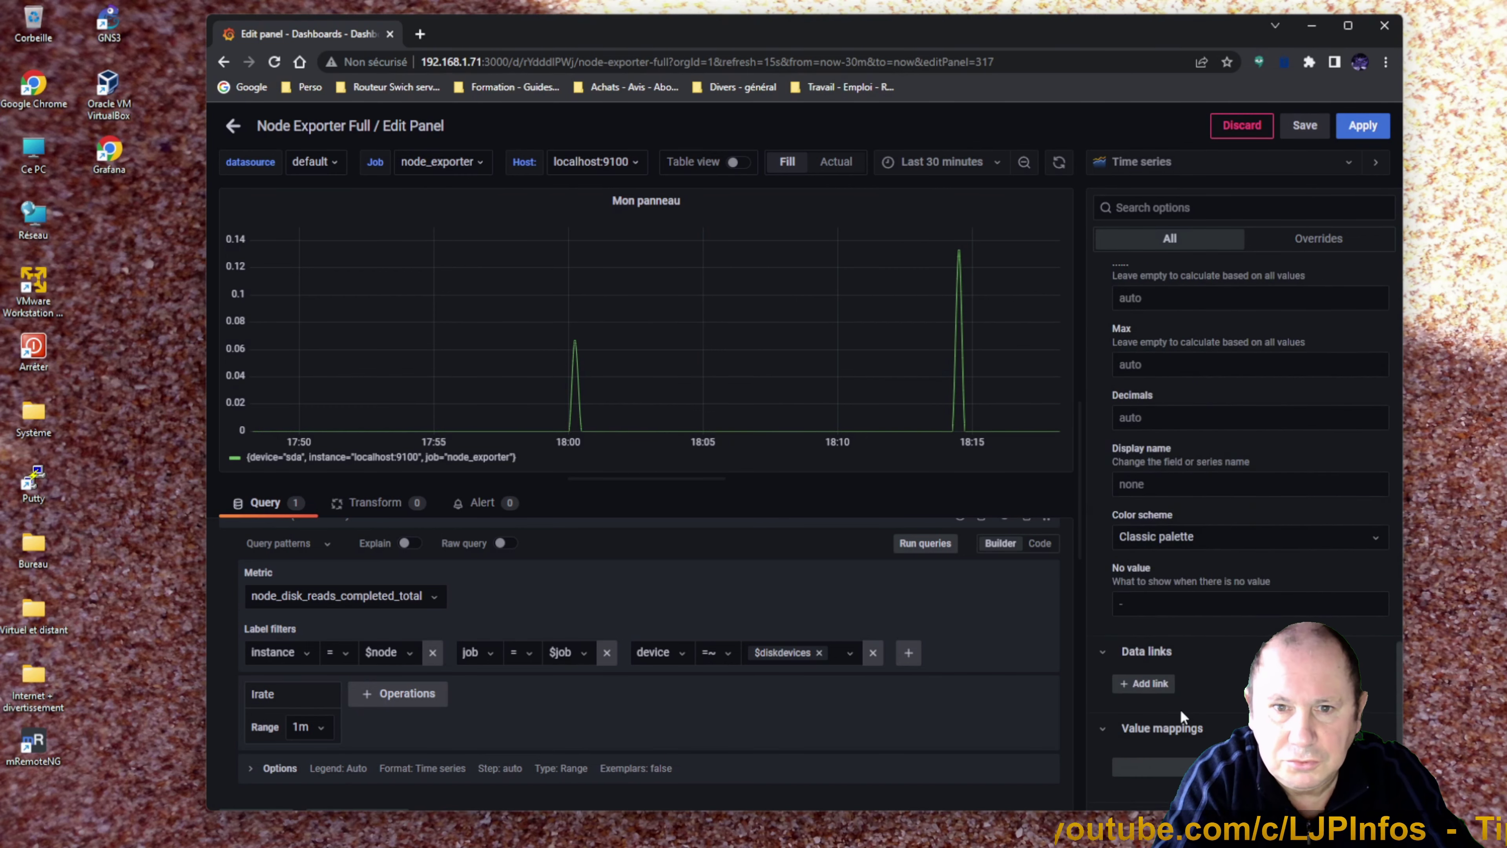
{"action": "scroll", "coordinate": [1179, 709], "scroll_direction": "up", "scroll_amount": 8}
{"action": "scroll", "coordinate": [1198, 600], "scroll_direction": "up", "scroll_amount": 10}
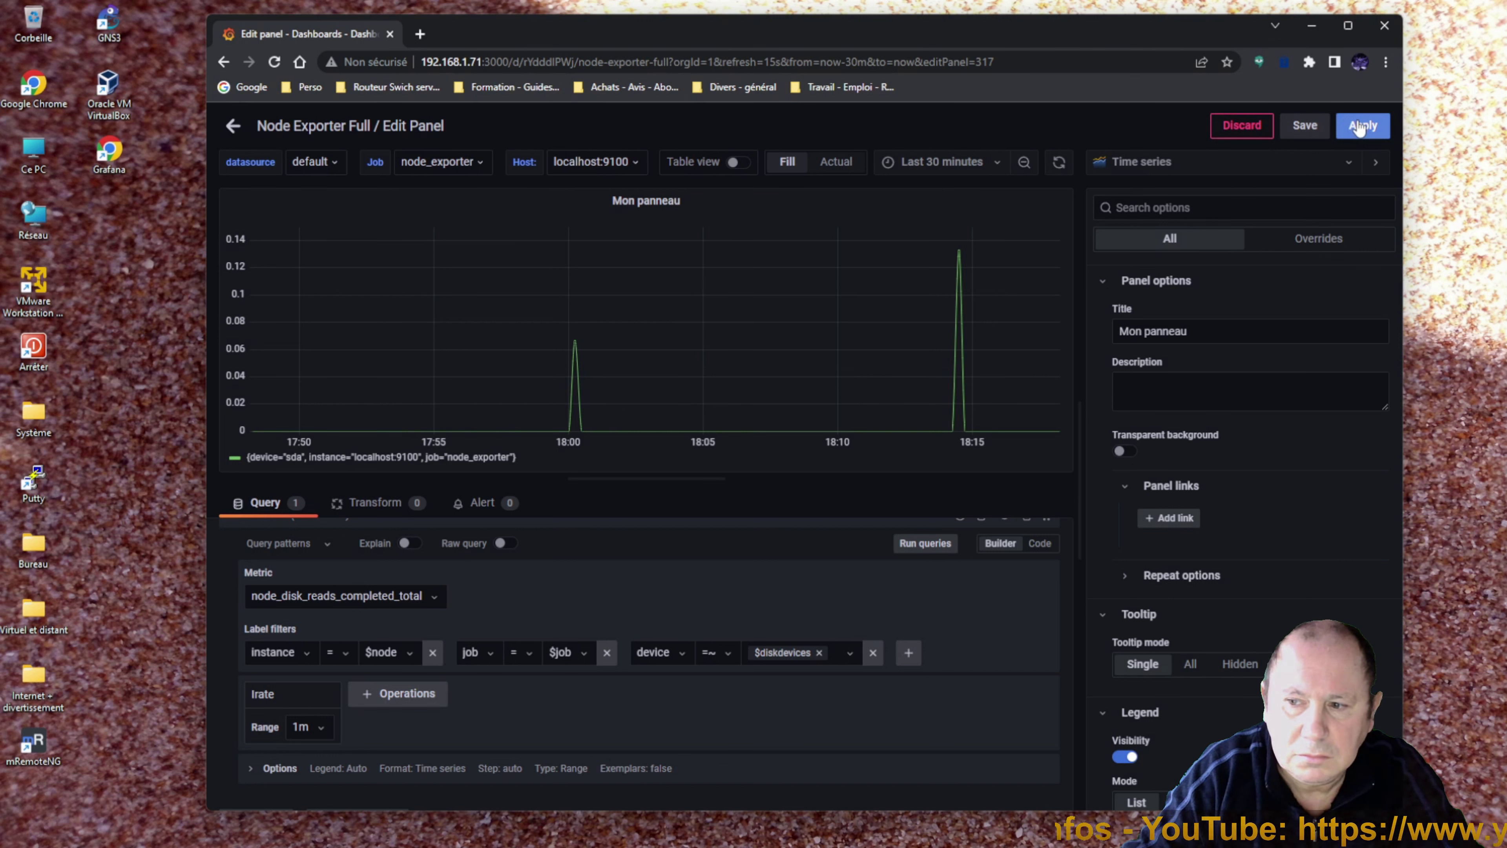
{"action": "left_click", "coordinate": [1359, 127]}
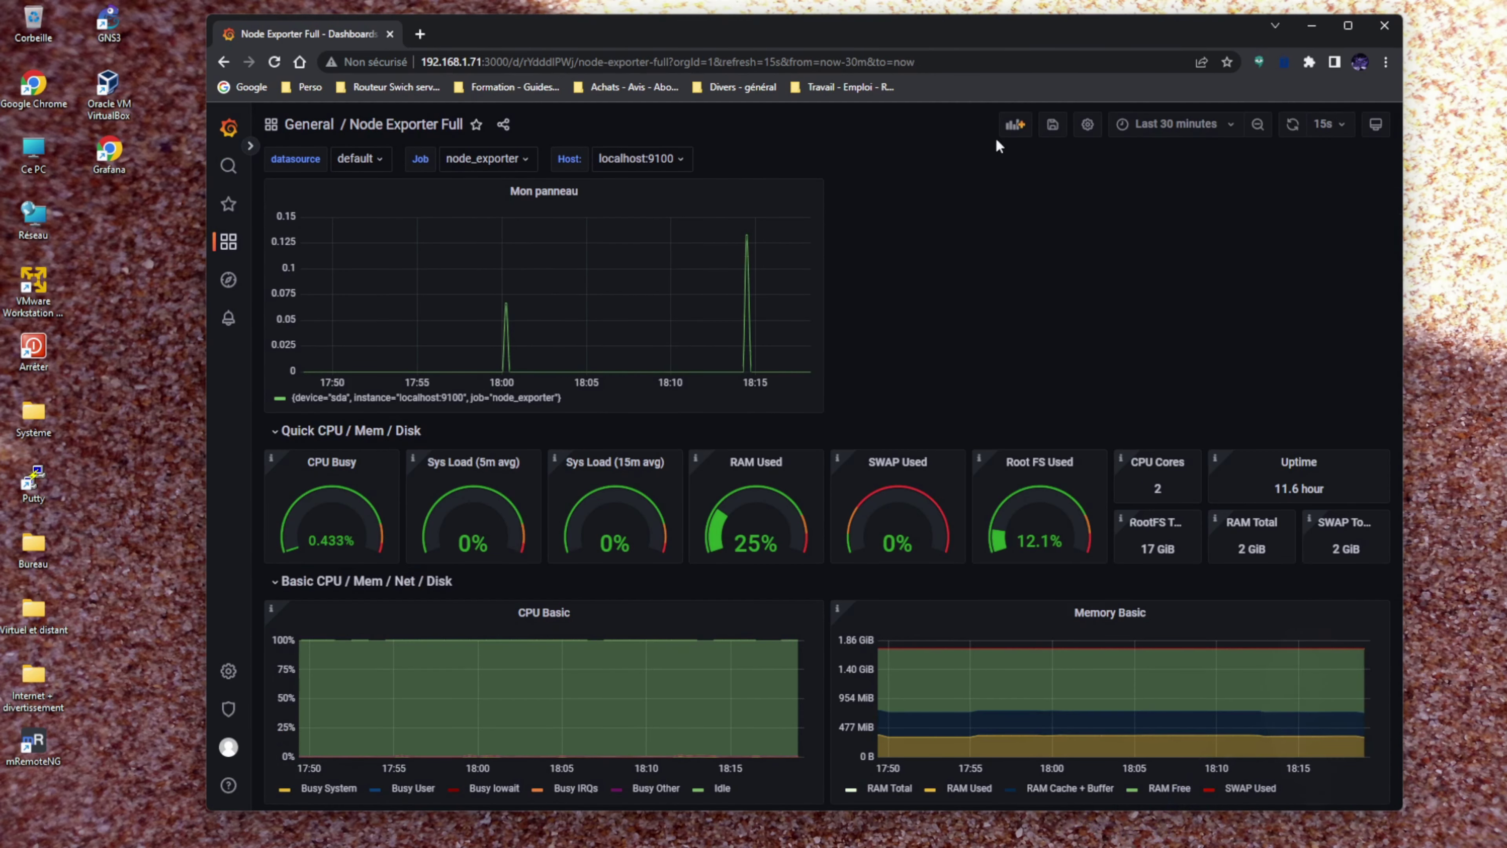
{"action": "left_click", "coordinate": [1053, 127]}
{"action": "left_click", "coordinate": [1034, 407]}
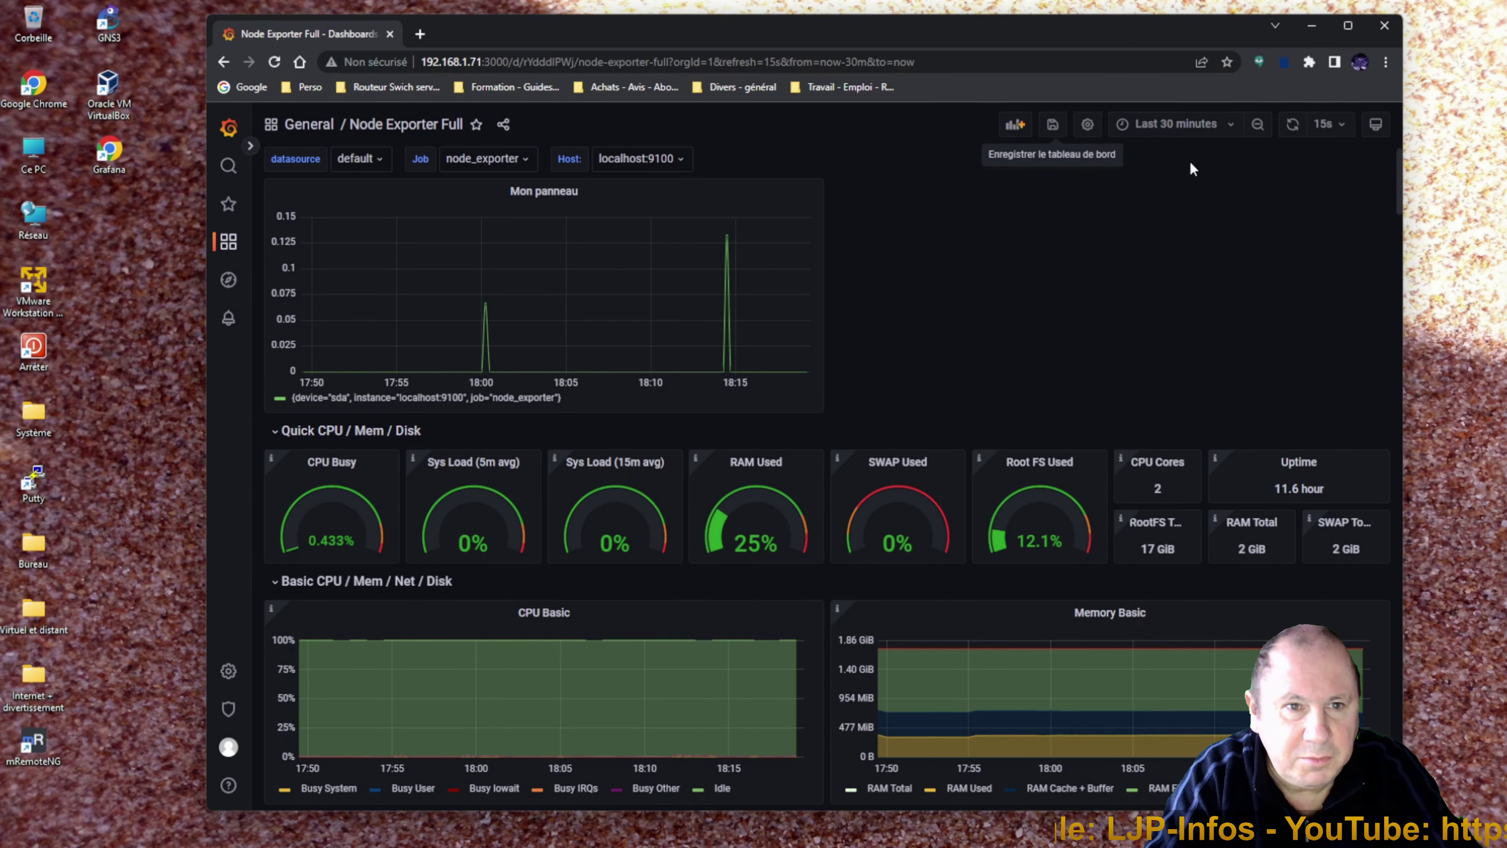
Switch the dashboard's time range to the last 3 hours, 5 minutes and finally 15 minutes, and close the browser window.
{"action": "left_click", "coordinate": [1175, 124]}
{"action": "left_click", "coordinate": [1150, 303]}
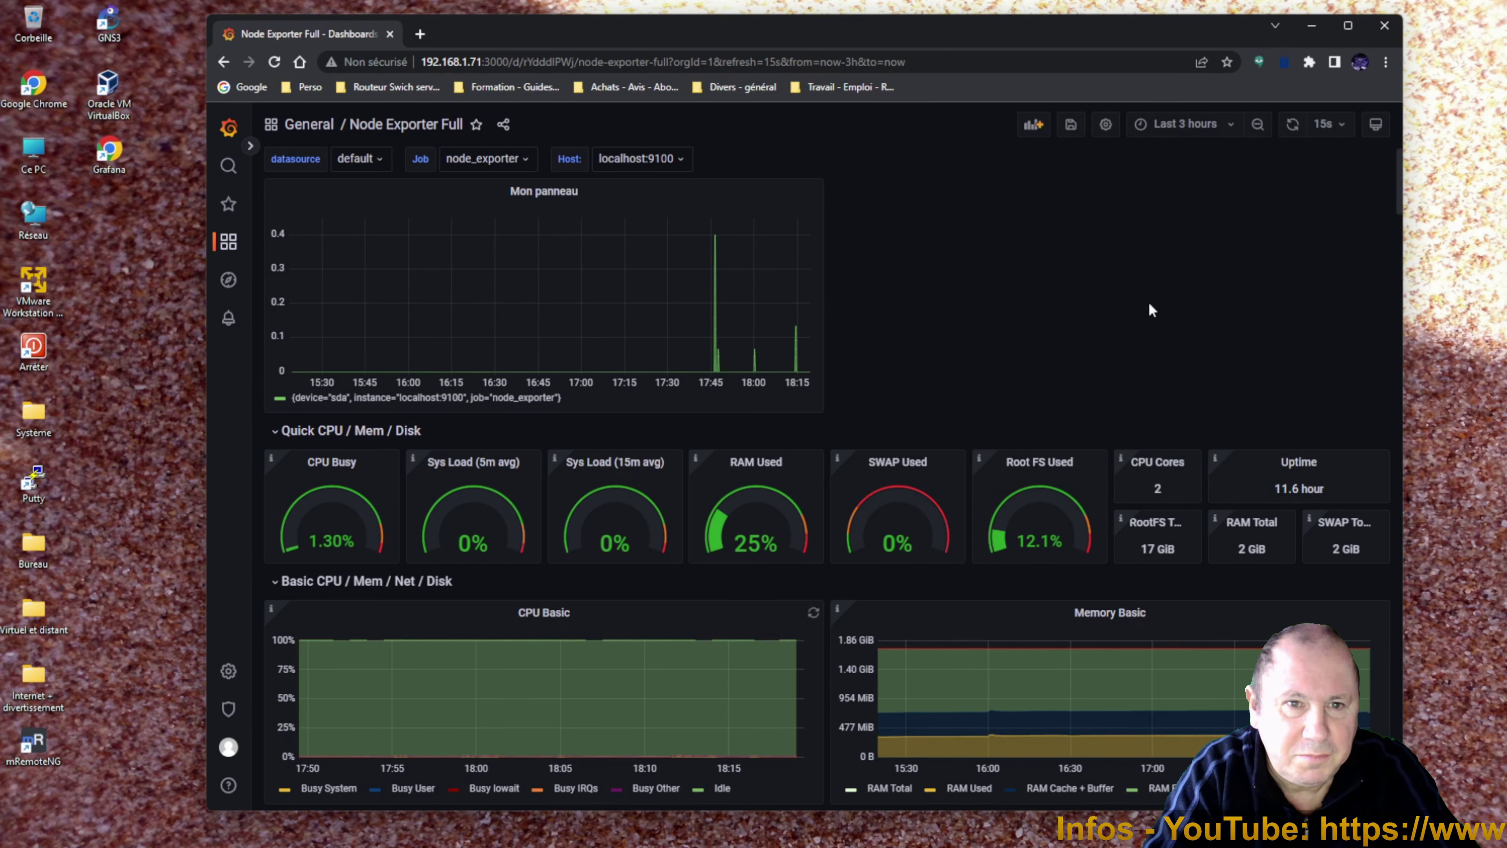
{"action": "left_click", "coordinate": [1210, 126]}
{"action": "left_click", "coordinate": [1163, 192]}
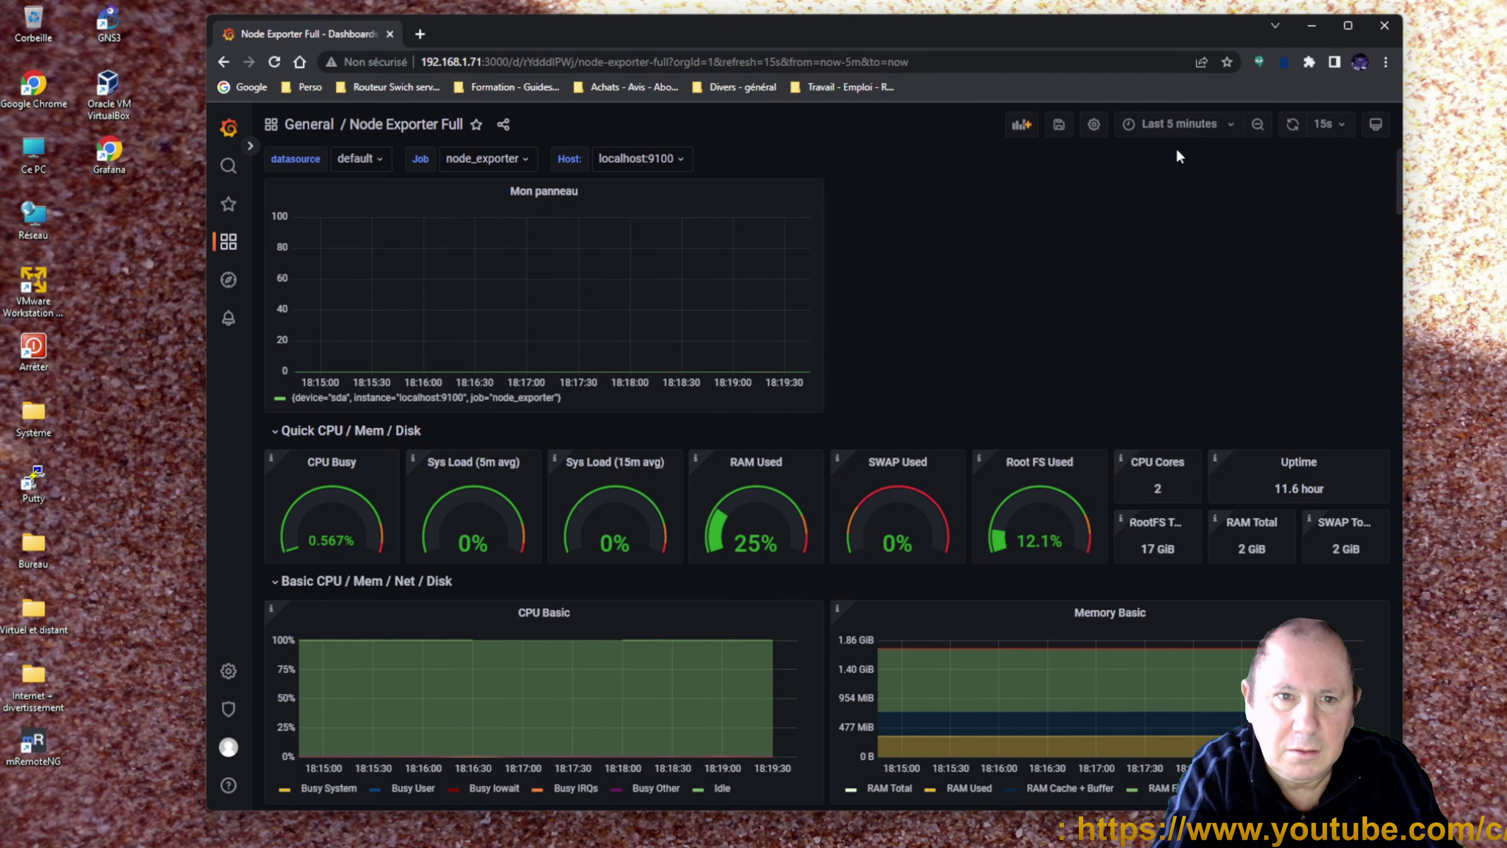
{"action": "left_click", "coordinate": [1178, 124]}
{"action": "left_click", "coordinate": [1163, 221]}
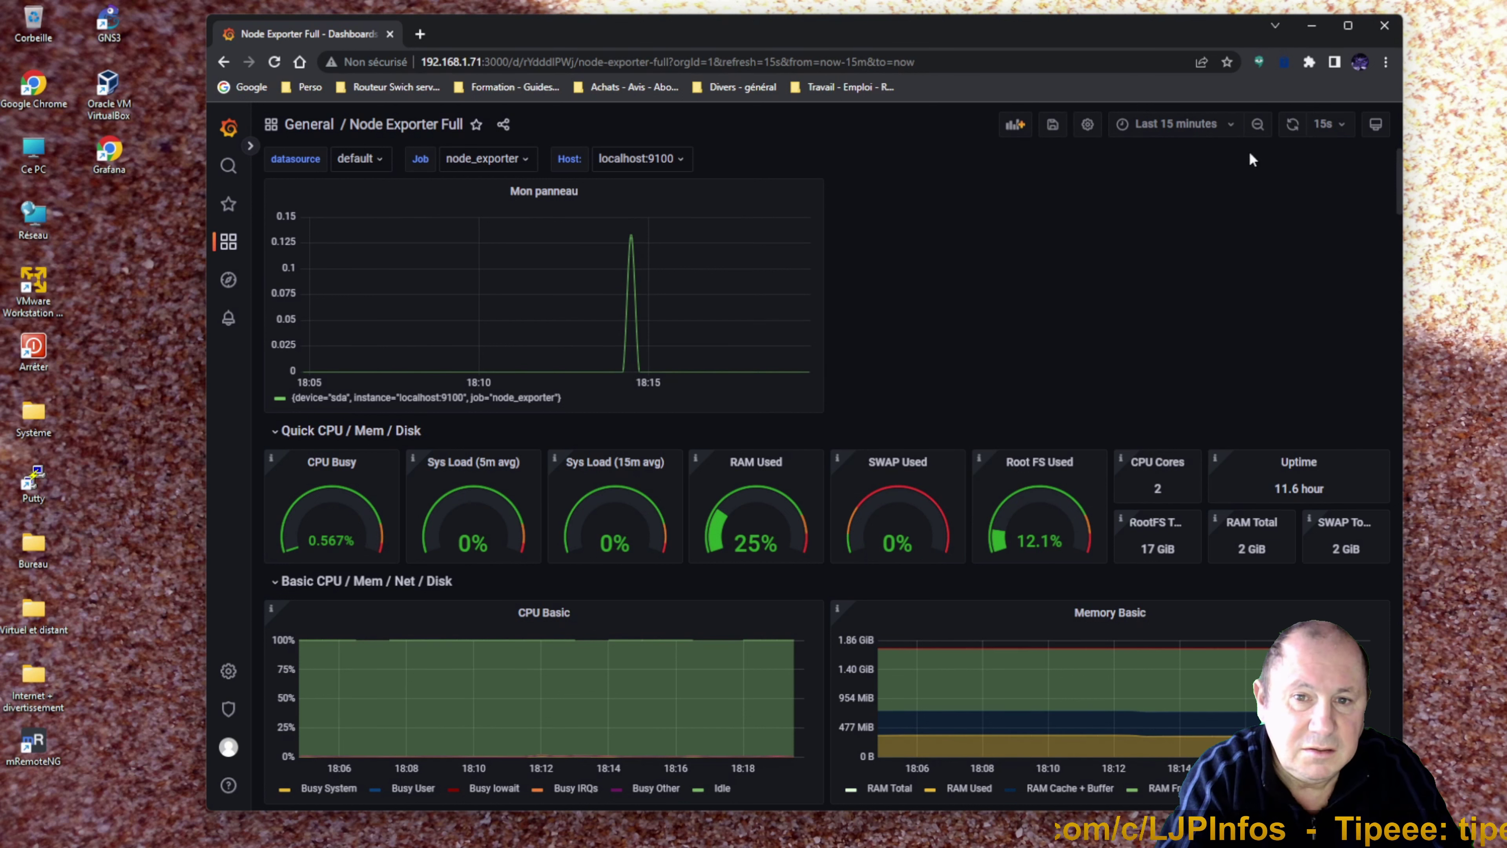
{"action": "left_click", "coordinate": [1397, 35]}
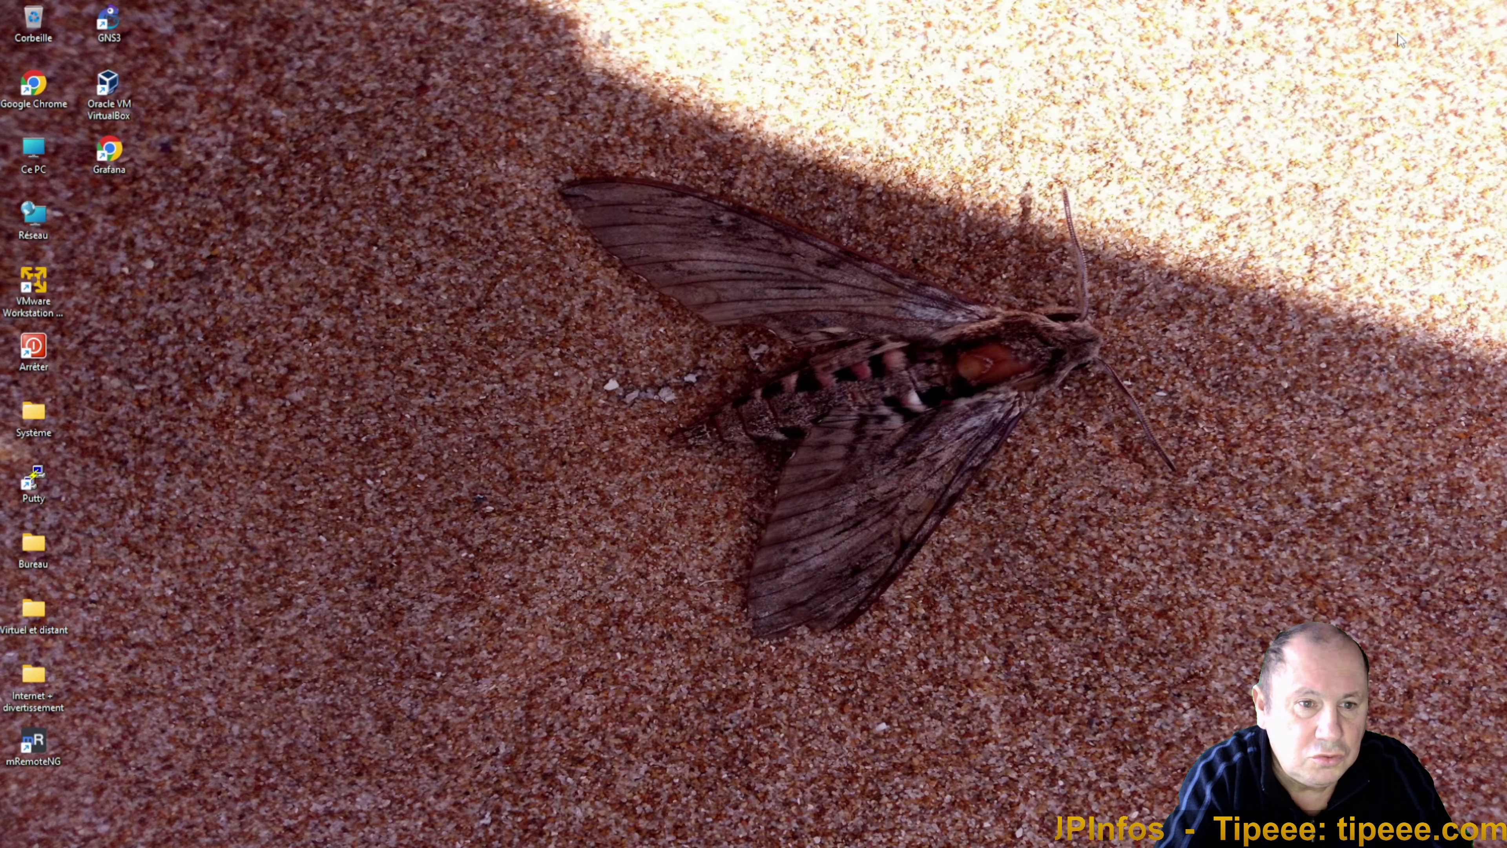